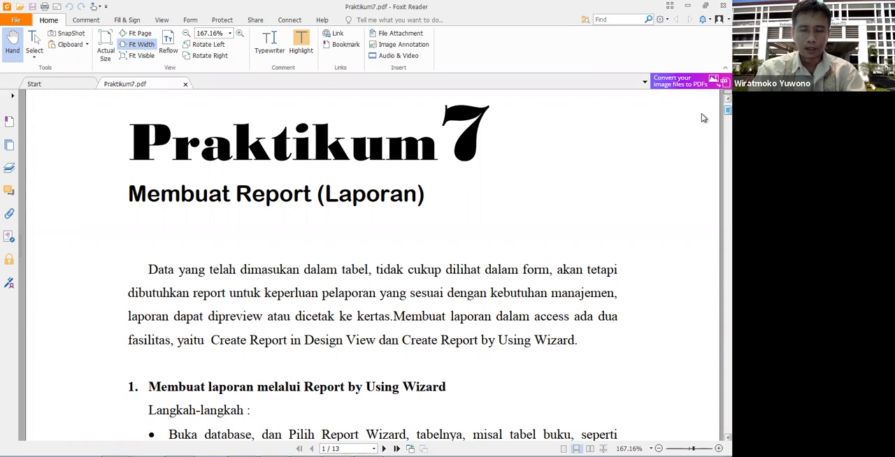
Step: Read the Praktikum 7 introduction and the Report Wizard instructions for choosing the Buku table and its report fields
{"action": "scroll", "coordinate": [704, 118], "scroll_direction": "down", "scroll_amount": 2}
{"action": "scroll", "coordinate": [704, 122], "scroll_direction": "down", "scroll_amount": 2}
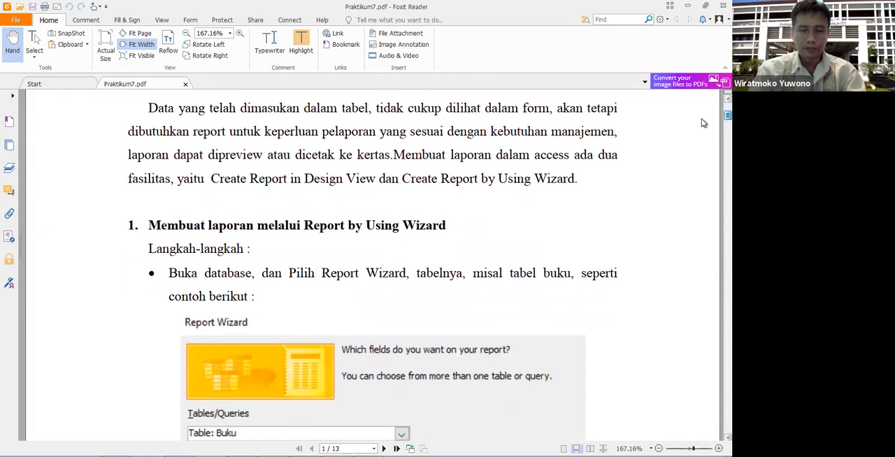
{"action": "scroll", "coordinate": [704, 123], "scroll_direction": "down", "scroll_amount": 1}
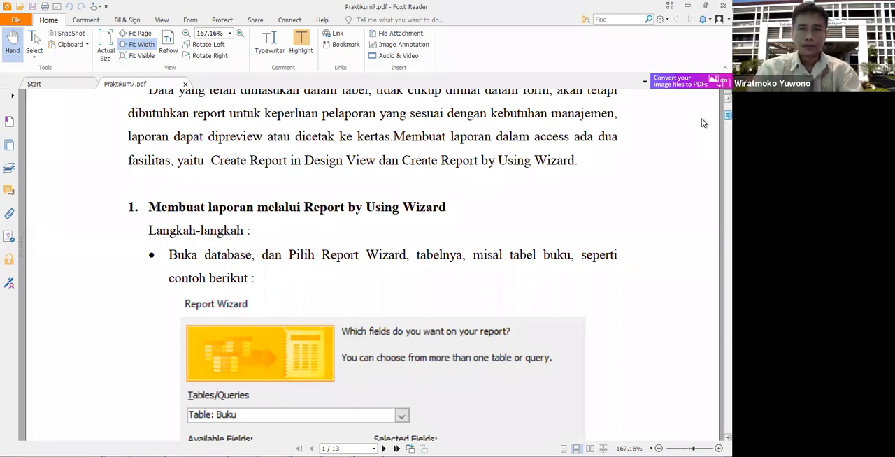
{"action": "scroll", "coordinate": [702, 123], "scroll_direction": "down", "scroll_amount": 3}
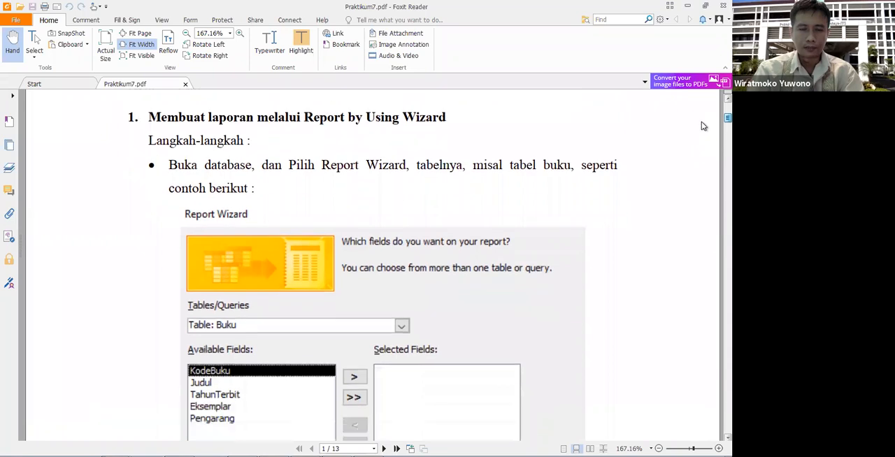
{"action": "scroll", "coordinate": [701, 124], "scroll_direction": "down", "scroll_amount": 3}
{"action": "scroll", "coordinate": [701, 123], "scroll_direction": "up", "scroll_amount": 5}
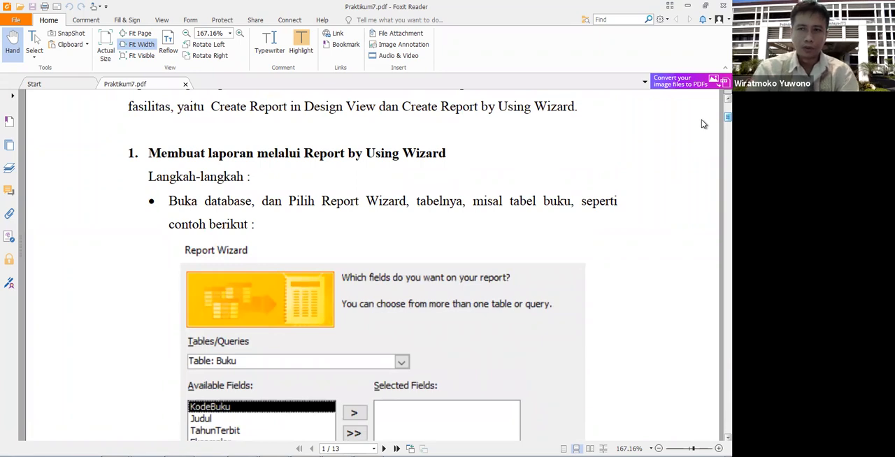
{"action": "scroll", "coordinate": [702, 121], "scroll_direction": "down", "scroll_amount": 3}
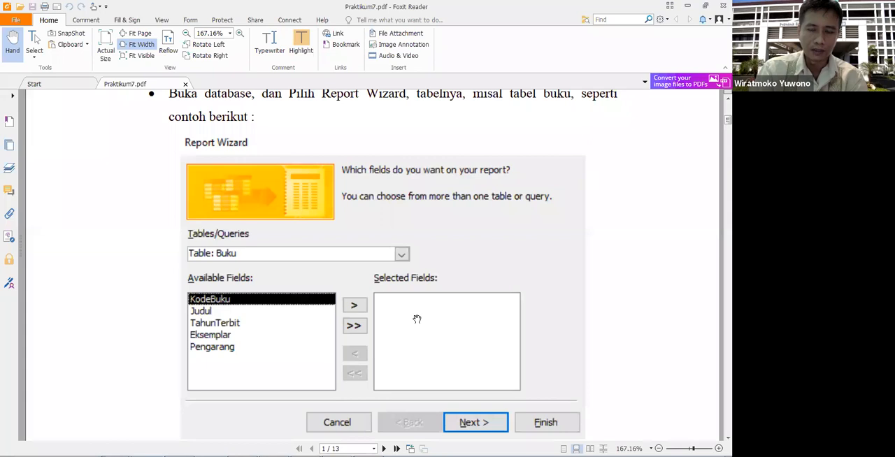
{"action": "scroll", "coordinate": [417, 319], "scroll_direction": "down", "scroll_amount": 8}
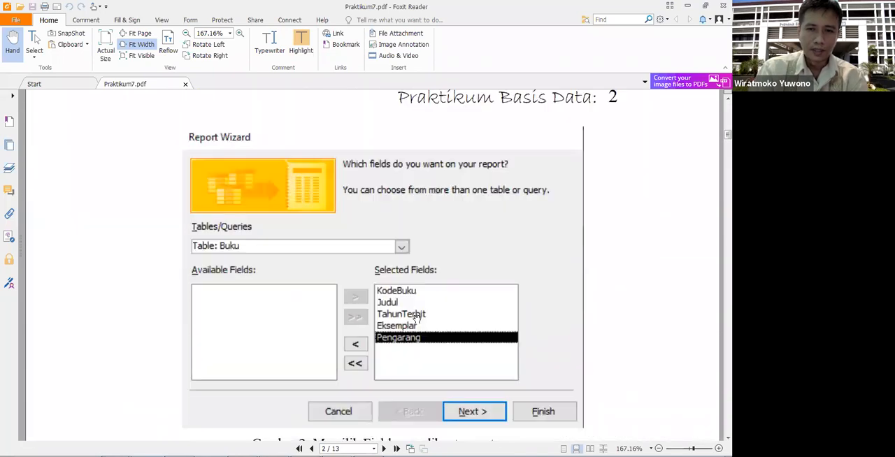
{"action": "scroll", "coordinate": [417, 319], "scroll_direction": "down", "scroll_amount": 3}
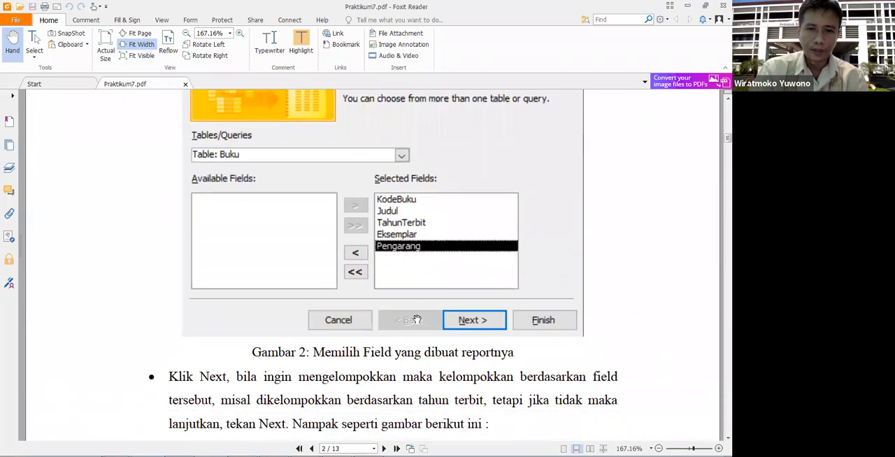
Step: Examine the instructions and figures on adding grouping levels to the report, including grouping by TahunTerbit
{"action": "scroll", "coordinate": [417, 319], "scroll_direction": "down", "scroll_amount": 7}
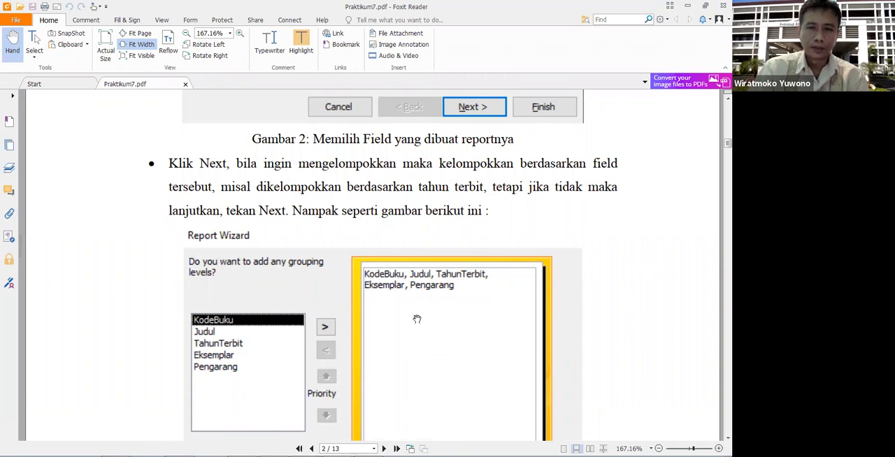
{"action": "scroll", "coordinate": [417, 319], "scroll_direction": "down", "scroll_amount": 3}
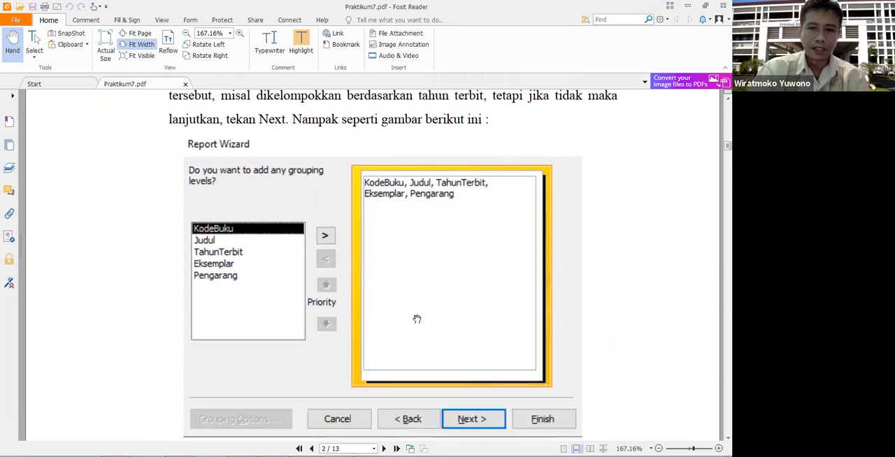
{"action": "scroll", "coordinate": [417, 319], "scroll_direction": "up", "scroll_amount": 1}
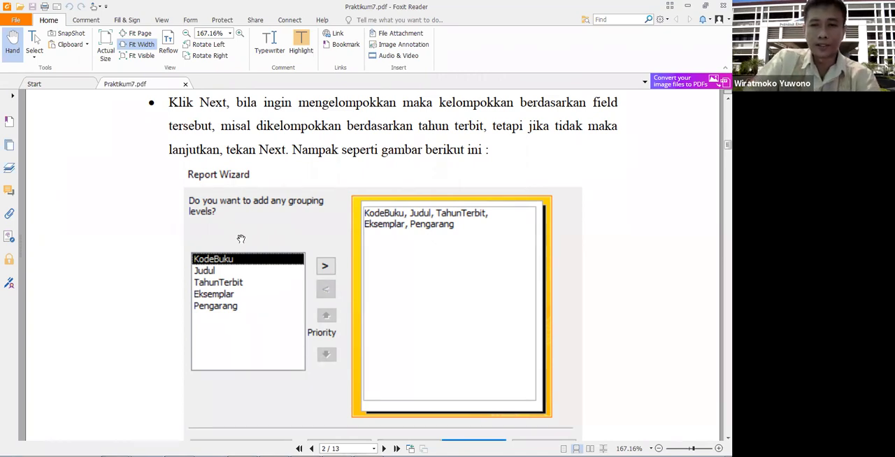
{"action": "scroll", "coordinate": [240, 239], "scroll_direction": "down", "scroll_amount": 10}
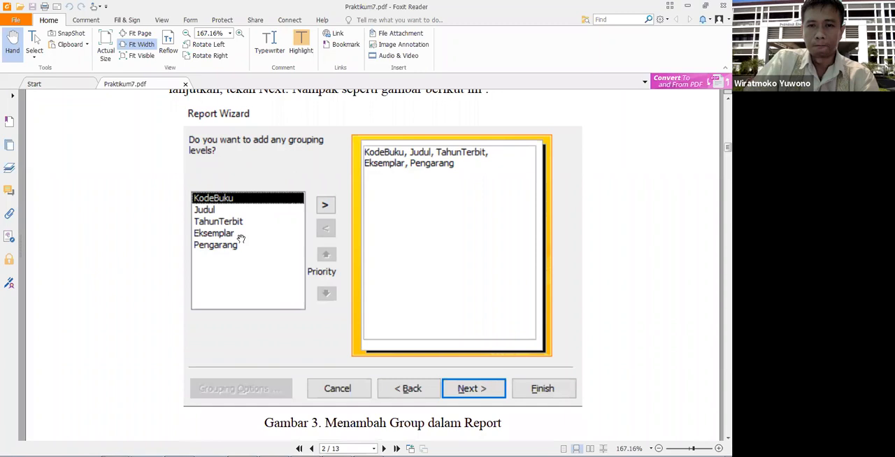
{"action": "scroll", "coordinate": [241, 239], "scroll_direction": "down", "scroll_amount": 1}
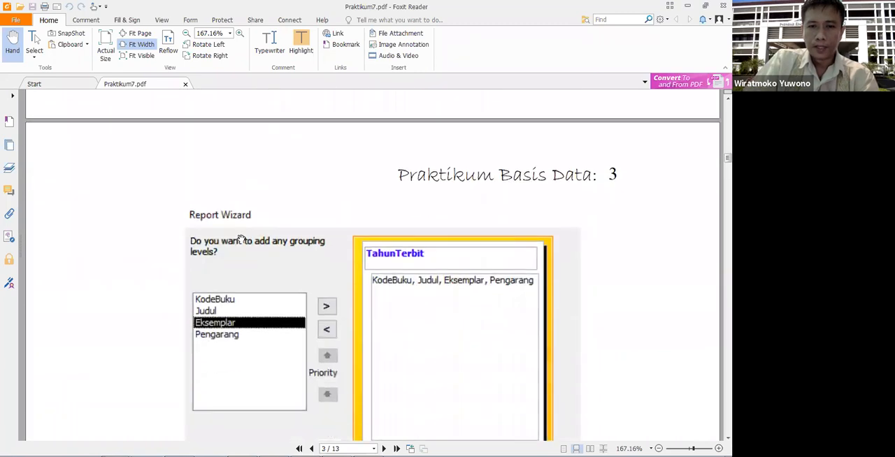
{"action": "scroll", "coordinate": [241, 239], "scroll_direction": "up", "scroll_amount": 10}
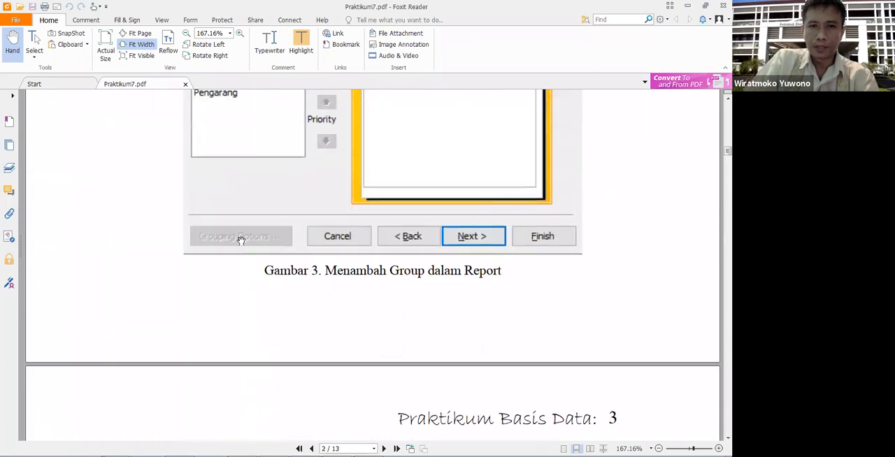
{"action": "scroll", "coordinate": [264, 266], "scroll_direction": "down", "scroll_amount": 12}
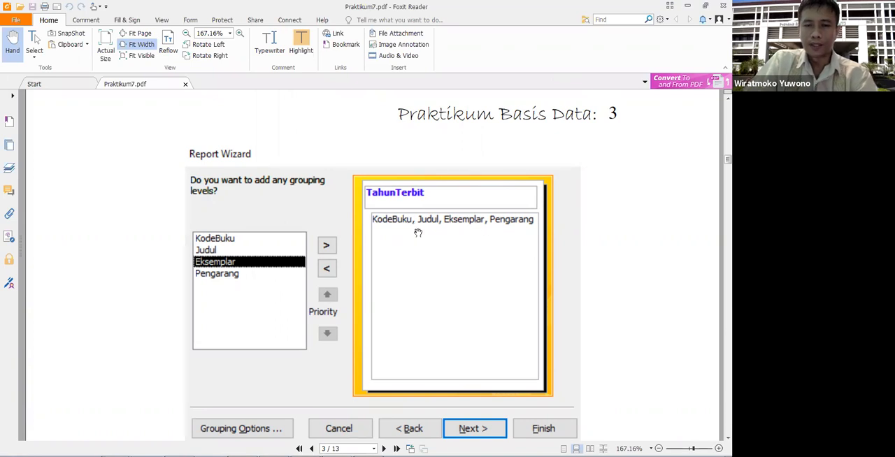
Step: Review the handout's sections on the report's sort order and the Summary Options calculations
{"action": "scroll", "coordinate": [417, 233], "scroll_direction": "down", "scroll_amount": 6}
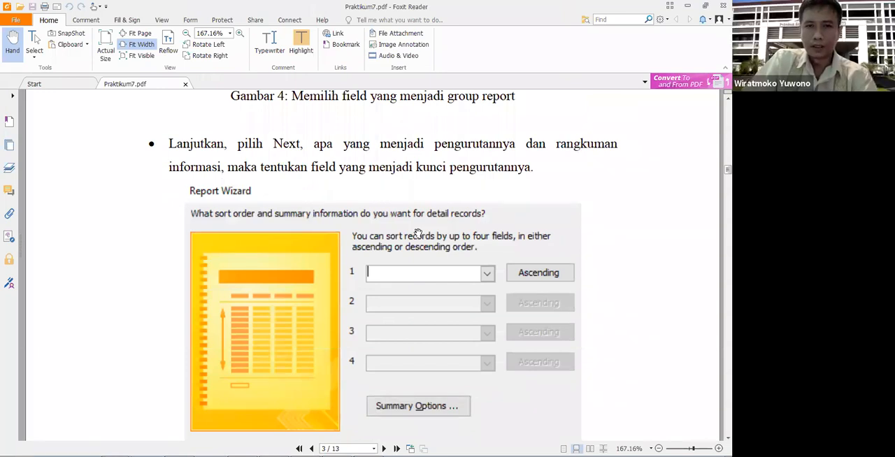
{"action": "scroll", "coordinate": [417, 233], "scroll_direction": "down", "scroll_amount": 2}
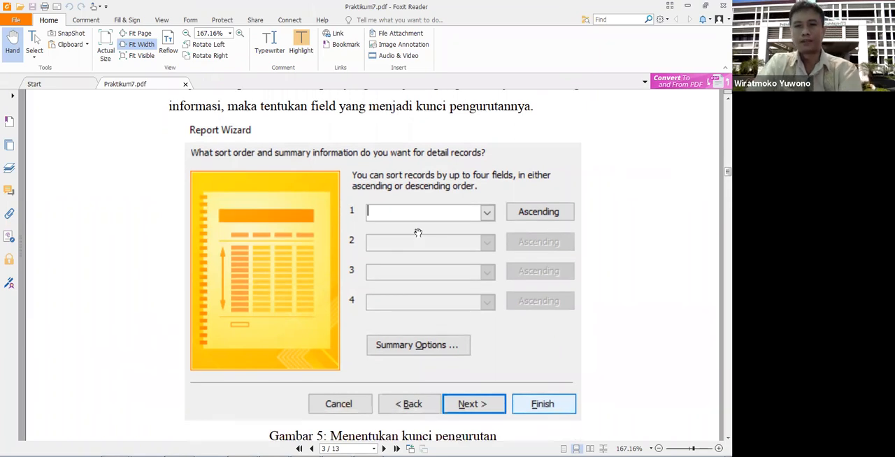
{"action": "scroll", "coordinate": [475, 239], "scroll_direction": "down", "scroll_amount": 10}
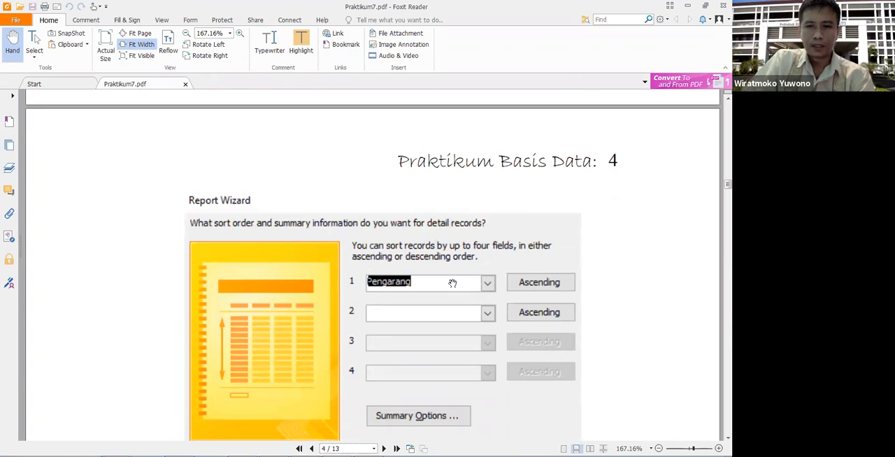
{"action": "scroll", "coordinate": [453, 283], "scroll_direction": "down", "scroll_amount": 3}
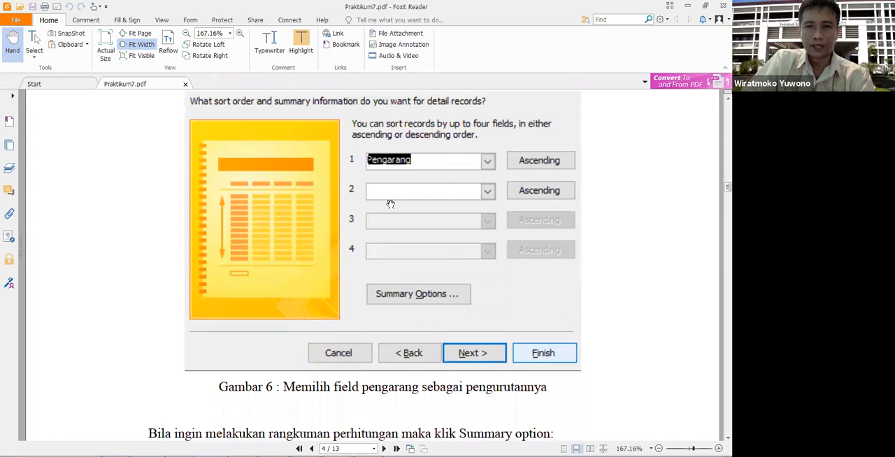
{"action": "scroll", "coordinate": [390, 204], "scroll_direction": "down", "scroll_amount": 6}
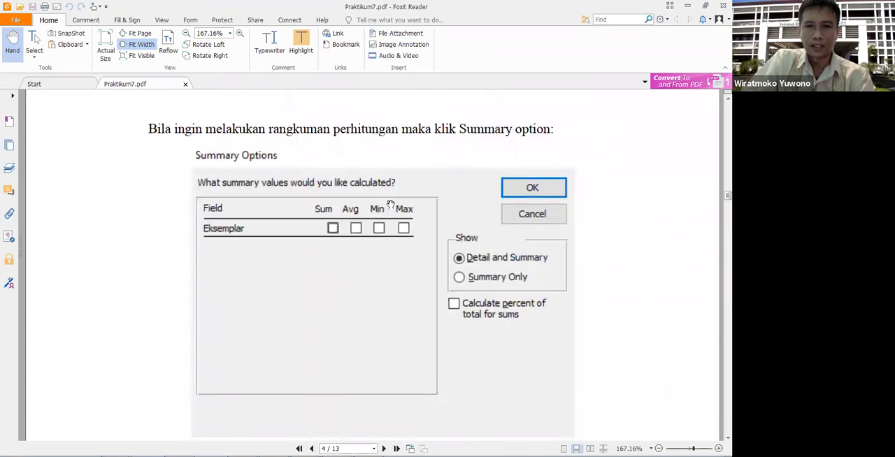
{"action": "scroll", "coordinate": [390, 204], "scroll_direction": "up", "scroll_amount": 4}
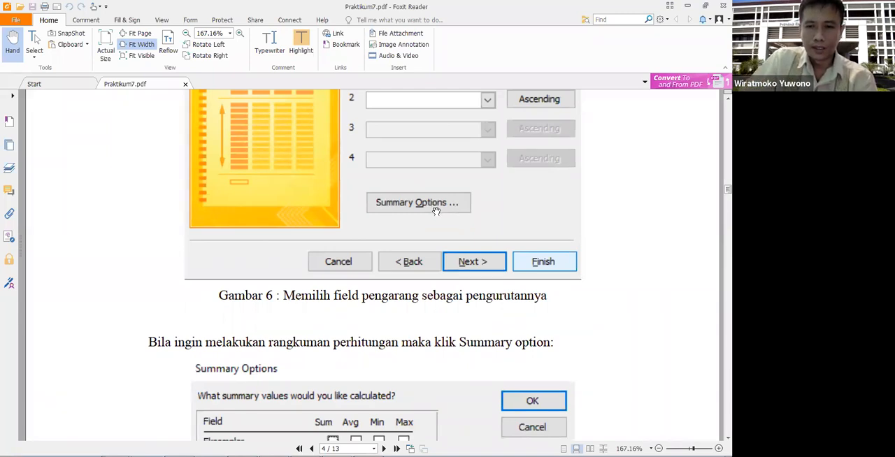
{"action": "scroll", "coordinate": [426, 283], "scroll_direction": "down", "scroll_amount": 3}
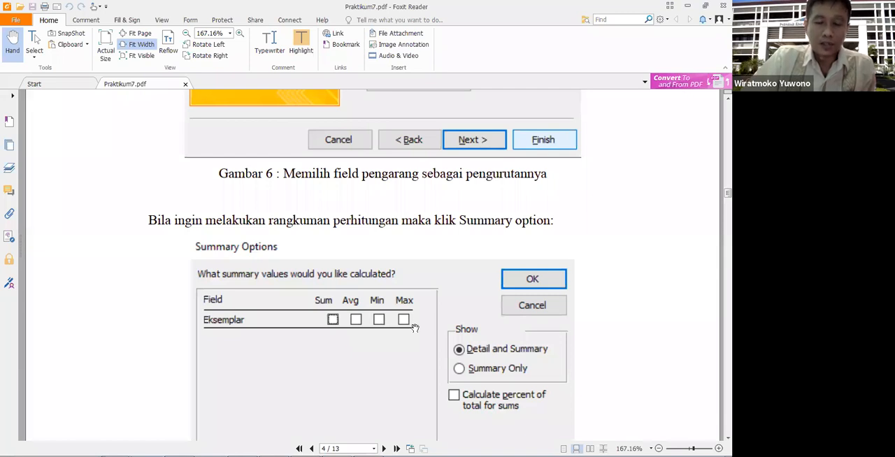
{"action": "scroll", "coordinate": [415, 327], "scroll_direction": "down", "scroll_amount": 3}
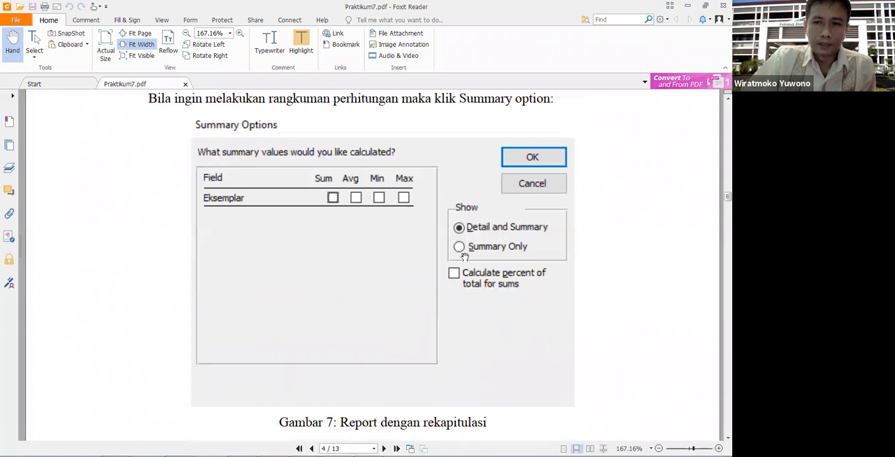
{"action": "scroll", "coordinate": [442, 314], "scroll_direction": "down", "scroll_amount": 3}
{"action": "scroll", "coordinate": [441, 314], "scroll_direction": "down", "scroll_amount": 12}
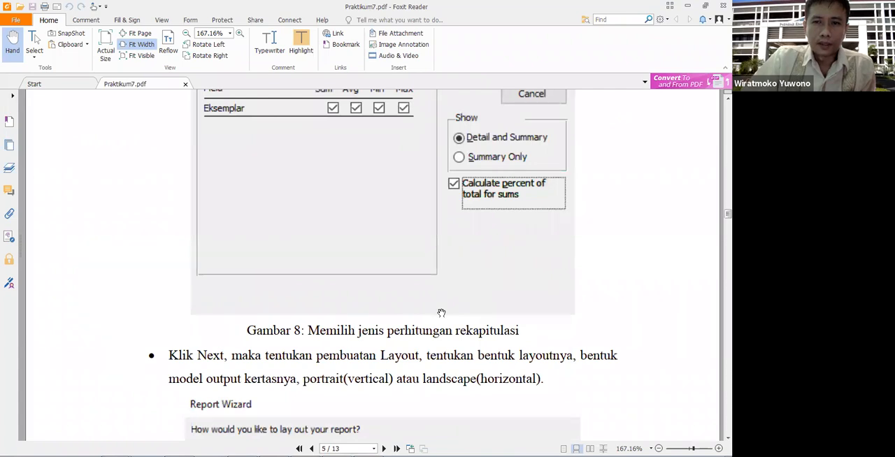
{"action": "scroll", "coordinate": [441, 313], "scroll_direction": "up", "scroll_amount": 2}
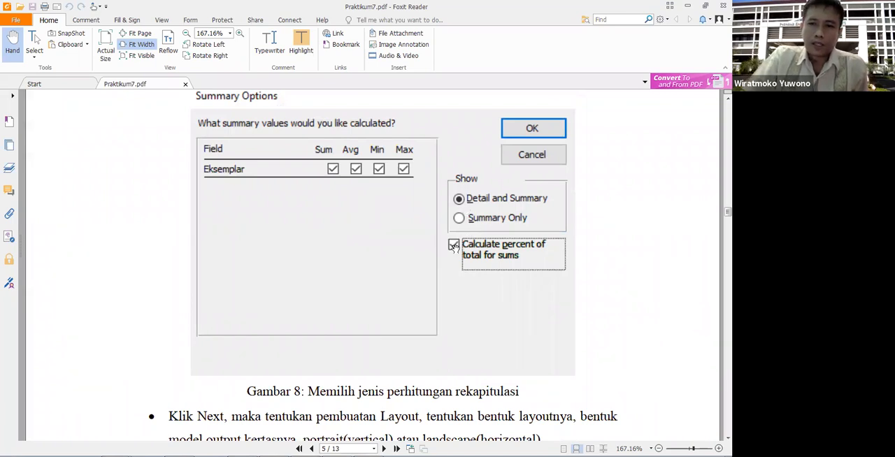
Step: Study the report layout instructions, comparing the Stepped, Block and Outline layouts and the page orientation options
{"action": "scroll", "coordinate": [455, 247], "scroll_direction": "down", "scroll_amount": 5}
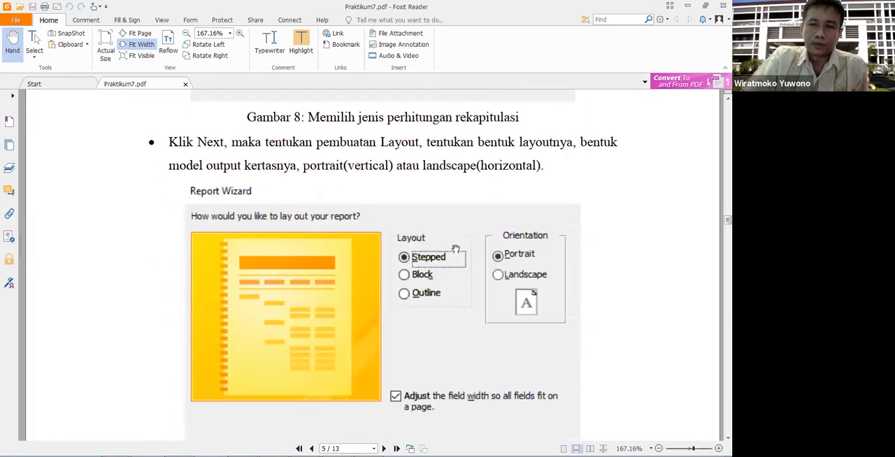
{"action": "scroll", "coordinate": [455, 248], "scroll_direction": "up", "scroll_amount": 4}
{"action": "scroll", "coordinate": [456, 250], "scroll_direction": "down", "scroll_amount": 3}
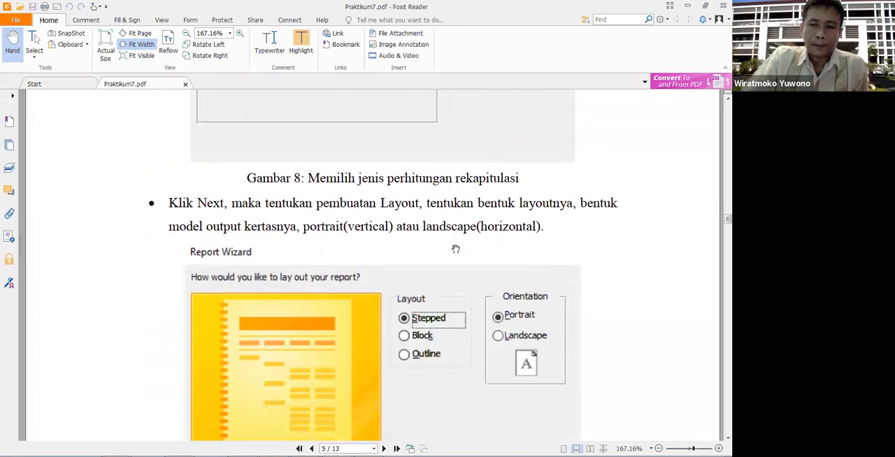
{"action": "scroll", "coordinate": [442, 299], "scroll_direction": "down", "scroll_amount": 1}
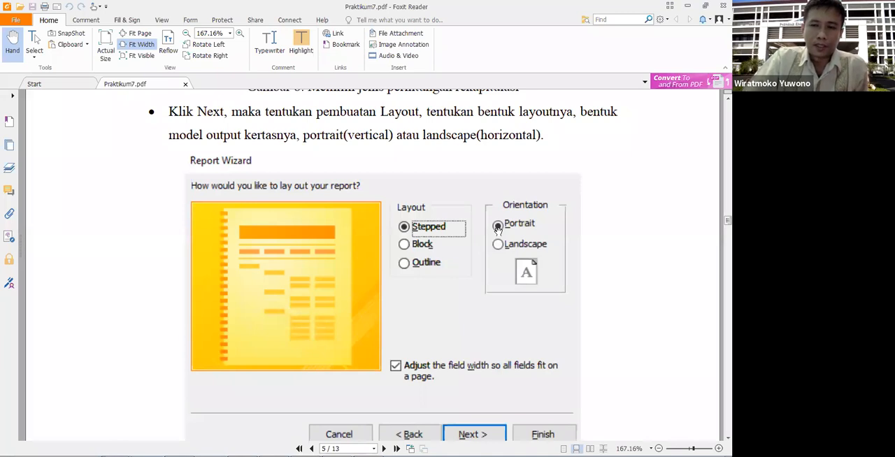
{"action": "scroll", "coordinate": [497, 229], "scroll_direction": "down", "scroll_amount": 10}
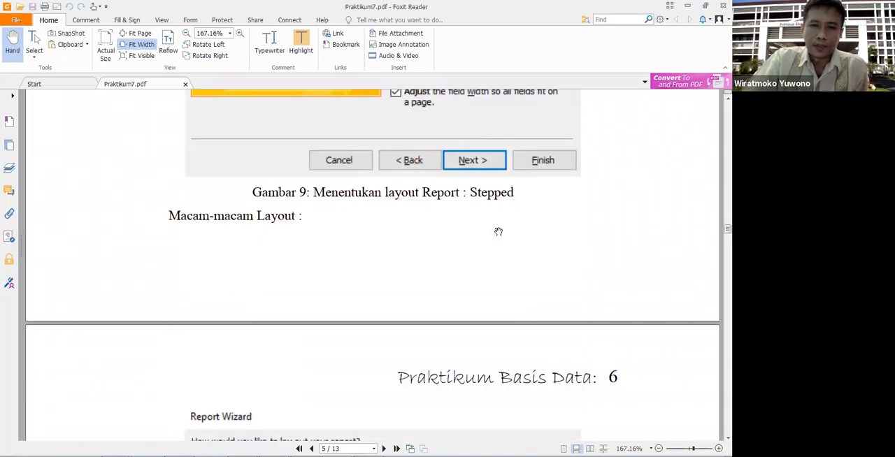
{"action": "scroll", "coordinate": [499, 232], "scroll_direction": "down", "scroll_amount": 2}
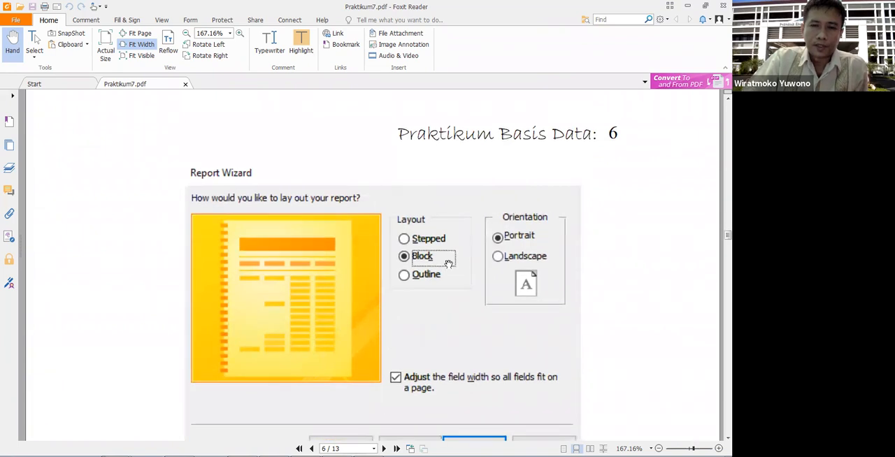
{"action": "scroll", "coordinate": [448, 263], "scroll_direction": "down", "scroll_amount": 4}
{"action": "scroll", "coordinate": [449, 264], "scroll_direction": "up", "scroll_amount": 20}
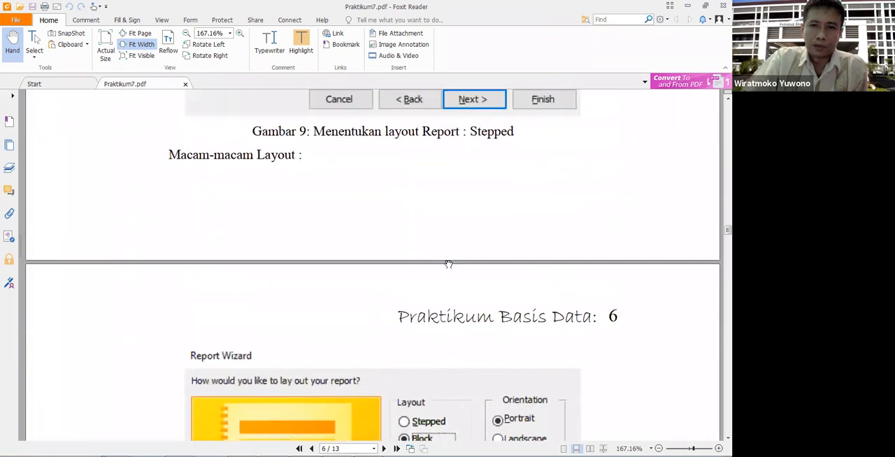
{"action": "scroll", "coordinate": [449, 264], "scroll_direction": "down", "scroll_amount": 20}
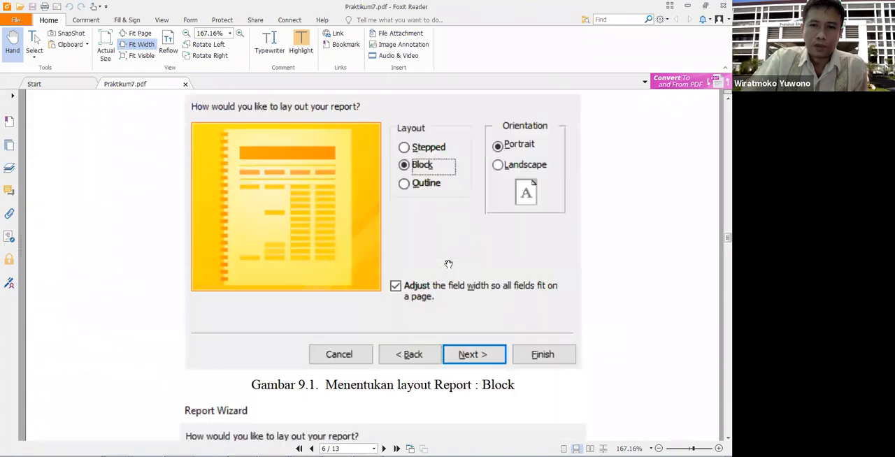
{"action": "scroll", "coordinate": [448, 264], "scroll_direction": "down", "scroll_amount": 5}
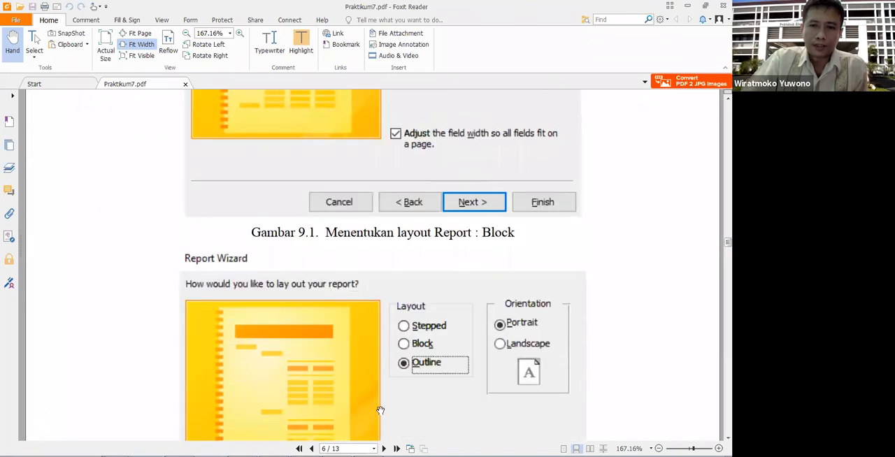
Step: Read the instructions for titling the report and examine the figure of the finished report design
{"action": "scroll", "coordinate": [412, 387], "scroll_direction": "down", "scroll_amount": 20}
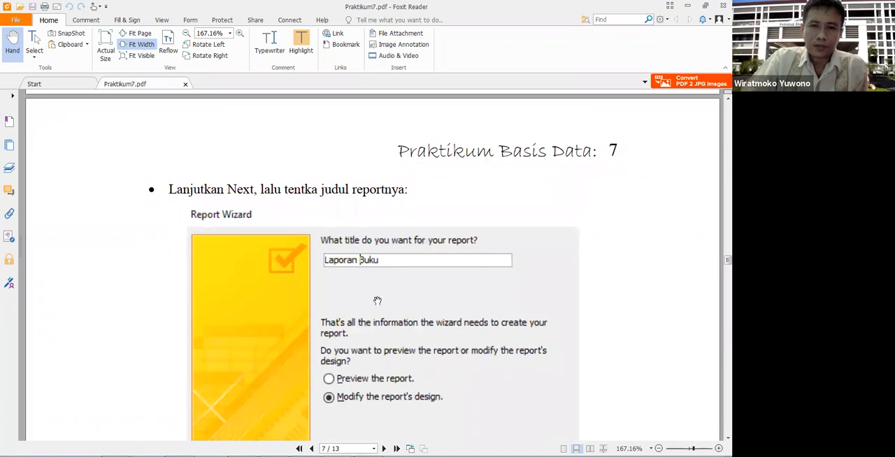
{"action": "scroll", "coordinate": [377, 300], "scroll_direction": "down", "scroll_amount": 3}
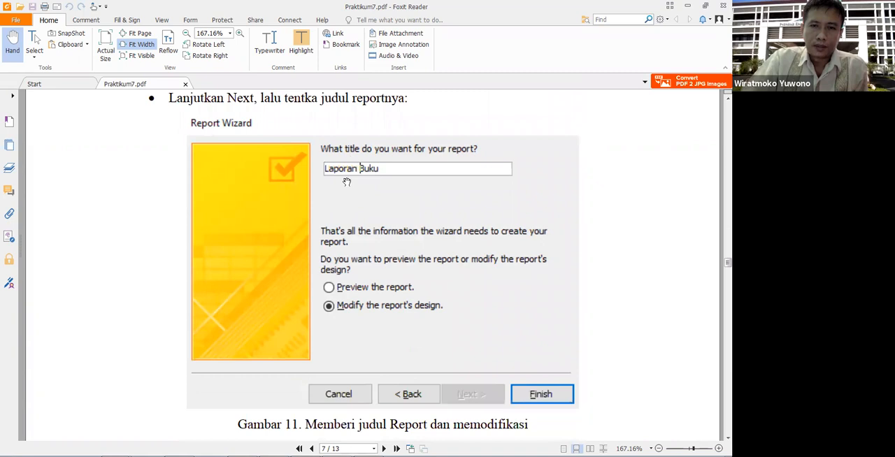
{"action": "scroll", "coordinate": [383, 214], "scroll_direction": "down", "scroll_amount": 1}
{"action": "scroll", "coordinate": [383, 214], "scroll_direction": "down", "scroll_amount": 10}
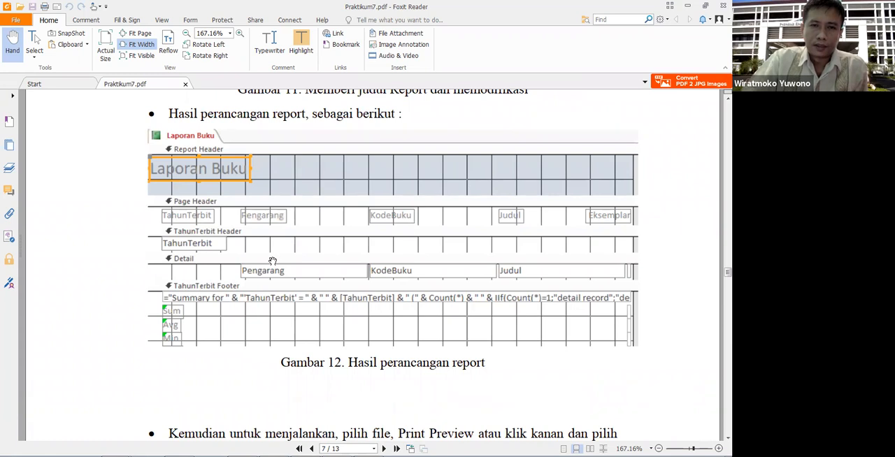
Step: Examine the handout's print preview figure of the finished Laporan Buku report
{"action": "scroll", "coordinate": [273, 261], "scroll_direction": "down", "scroll_amount": 20}
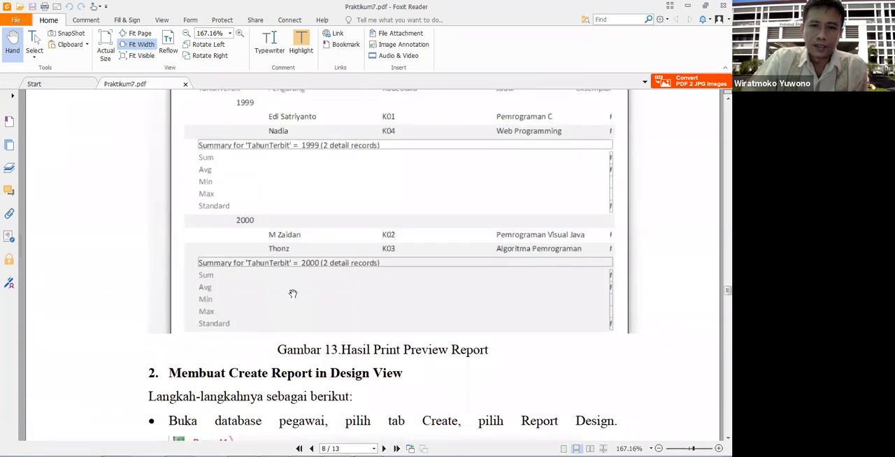
{"action": "scroll", "coordinate": [293, 294], "scroll_direction": "up", "scroll_amount": 2}
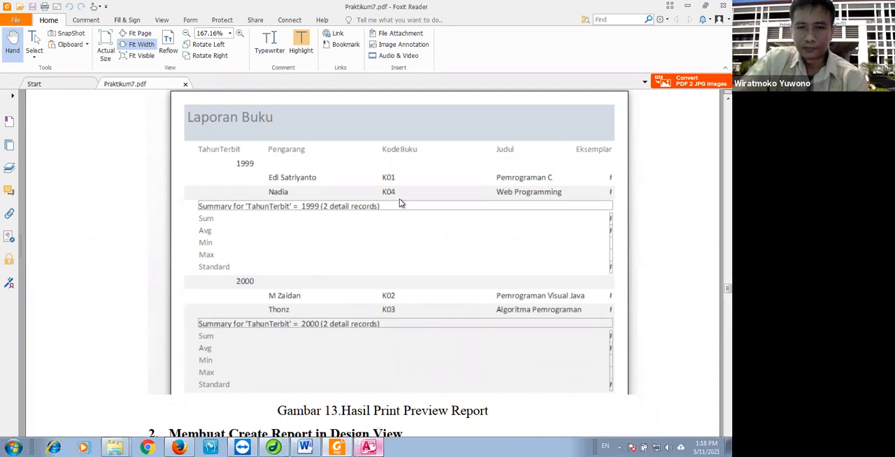
Step: Switch to the VCD database in Microsoft Access and bring up the PINJAM table
{"action": "key", "text": "alt+Tab"}
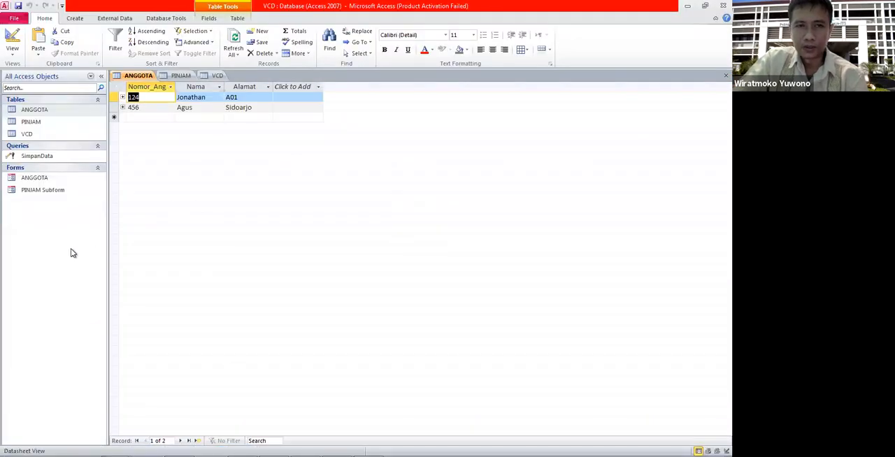
{"action": "left_click", "coordinate": [175, 75]}
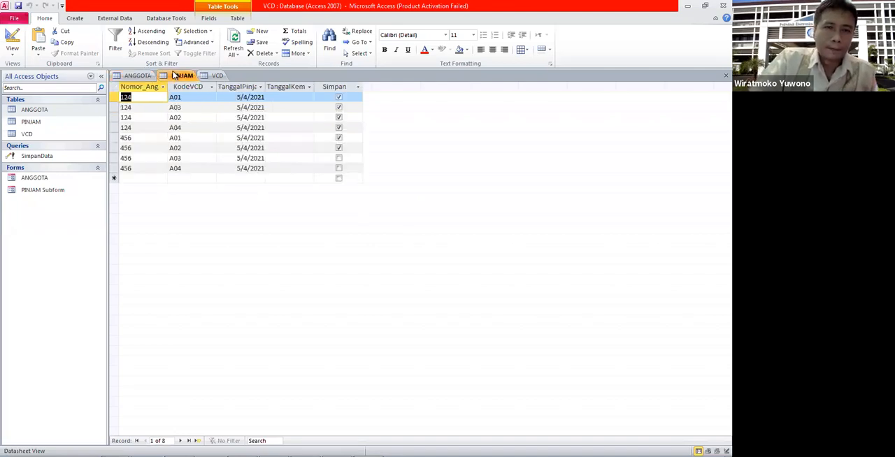
{"action": "left_click", "coordinate": [48, 123]}
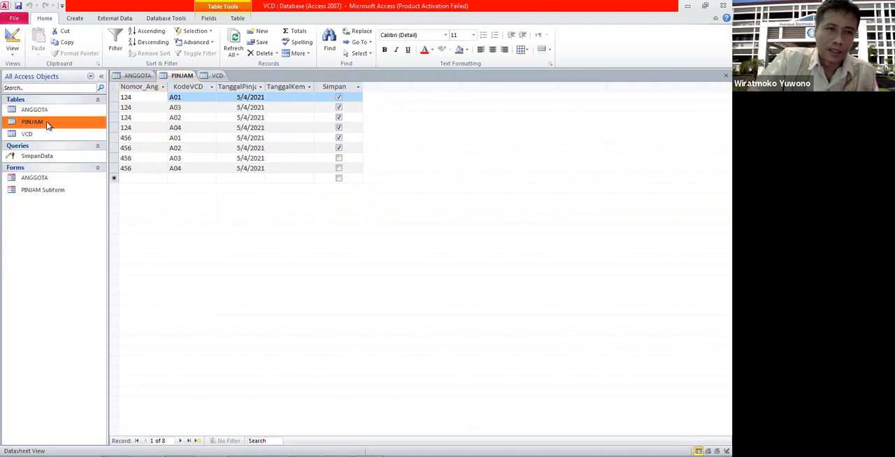
Step: Create a basic report from the ANGGOTA table
{"action": "left_click", "coordinate": [60, 112]}
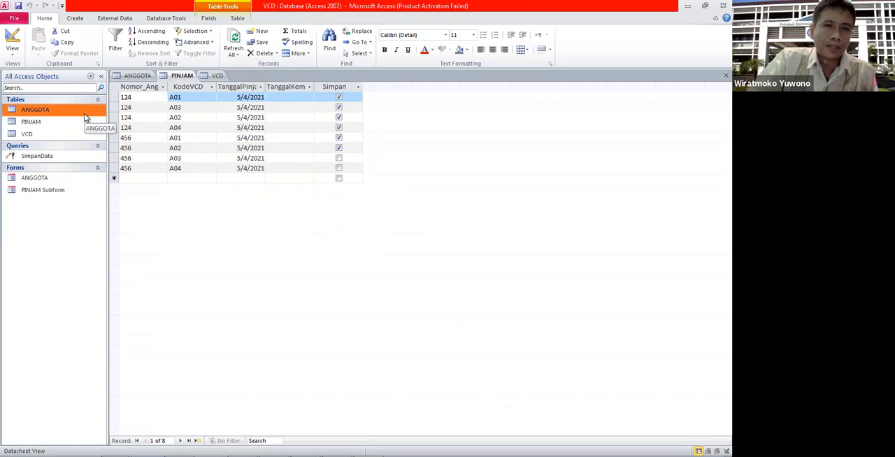
{"action": "left_click", "coordinate": [76, 19]}
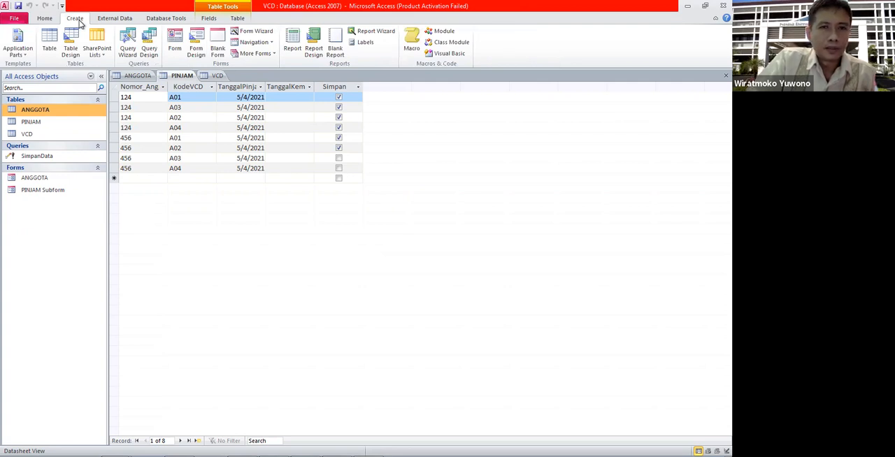
{"action": "left_click", "coordinate": [291, 52]}
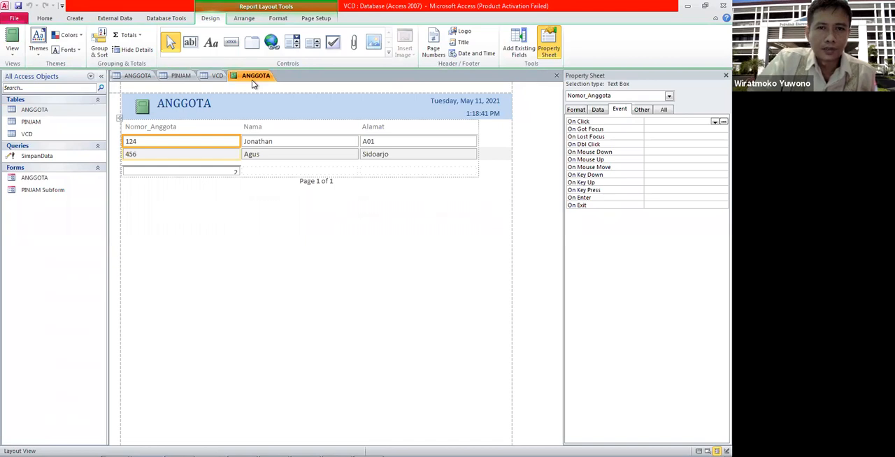
Step: View the ANGGOTA report in Report View and Print Preview
{"action": "left_click", "coordinate": [10, 41]}
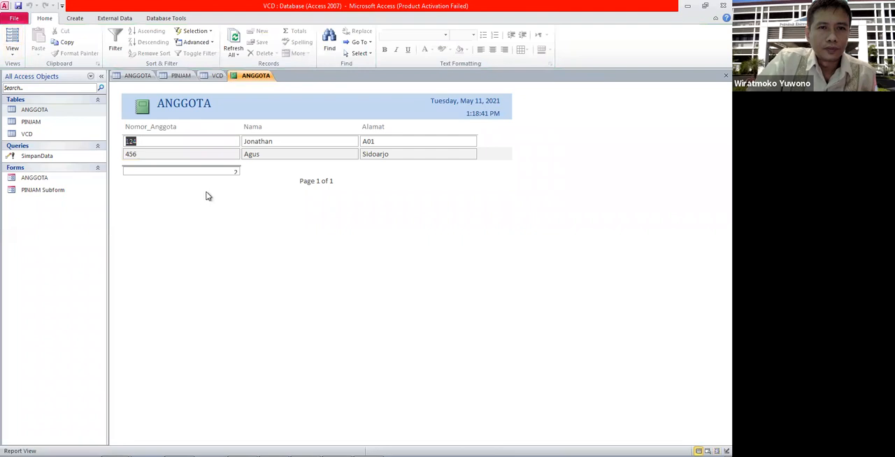
{"action": "left_click", "coordinate": [196, 144]}
{"action": "right_click", "coordinate": [196, 205]}
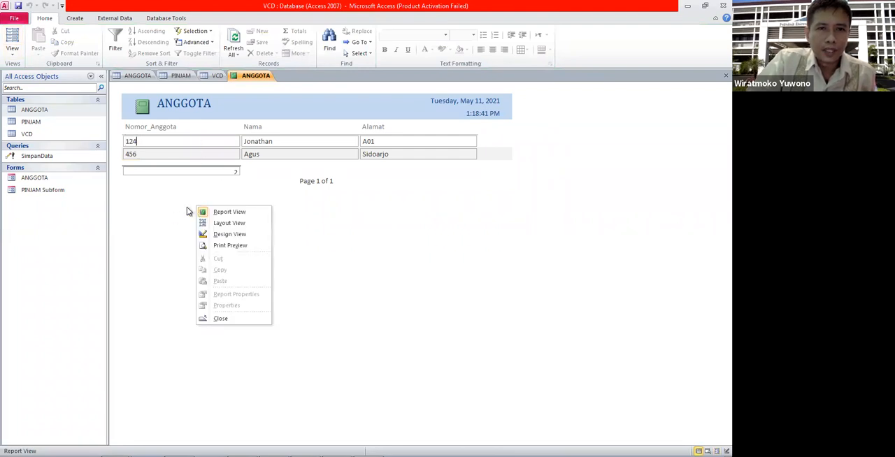
{"action": "left_click", "coordinate": [222, 246]}
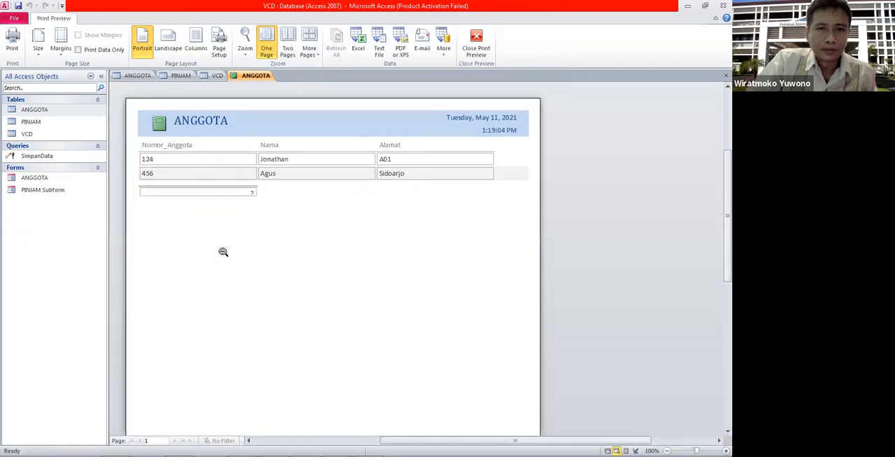
{"action": "left_click", "coordinate": [221, 253]}
{"action": "left_click", "coordinate": [342, 253]}
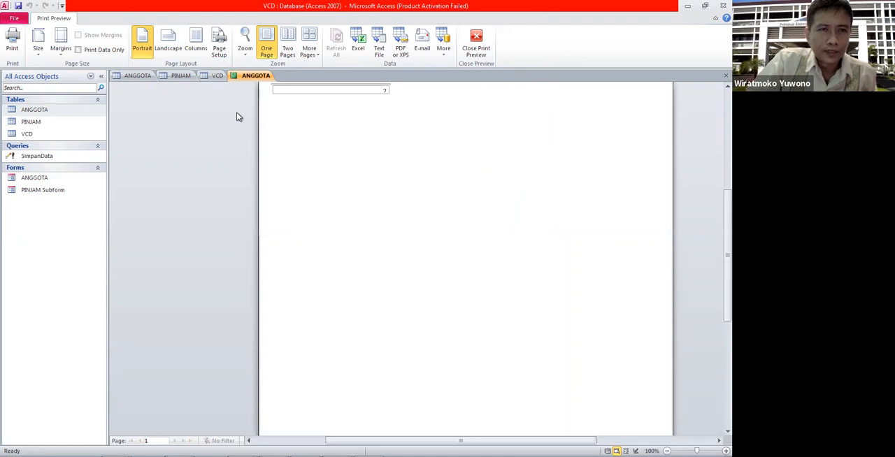
Step: Close the ANGGOTA report without saving its design
{"action": "right_click", "coordinate": [258, 76]}
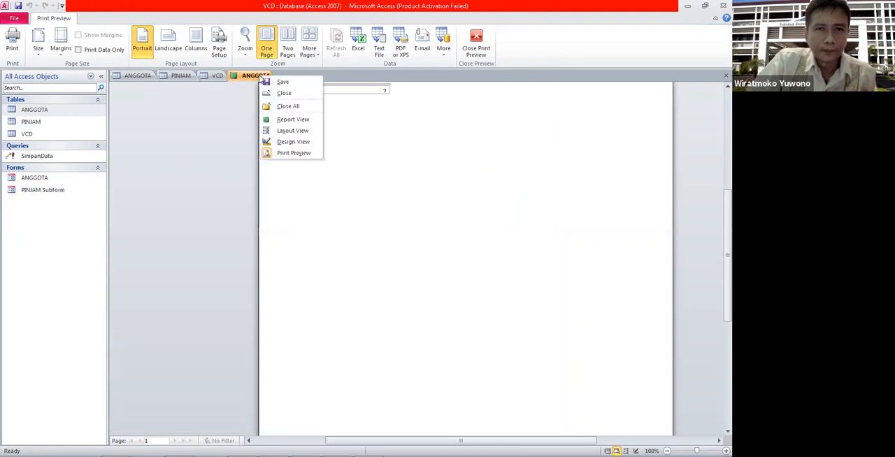
{"action": "left_click", "coordinate": [283, 93]}
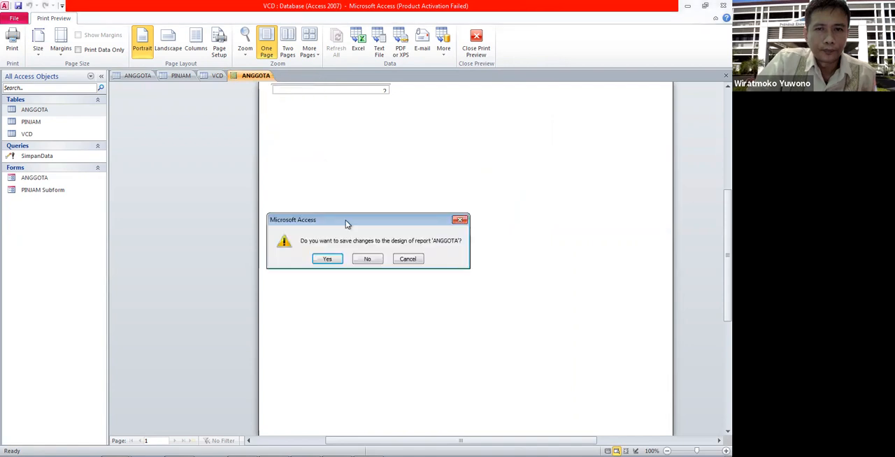
{"action": "left_click", "coordinate": [366, 258]}
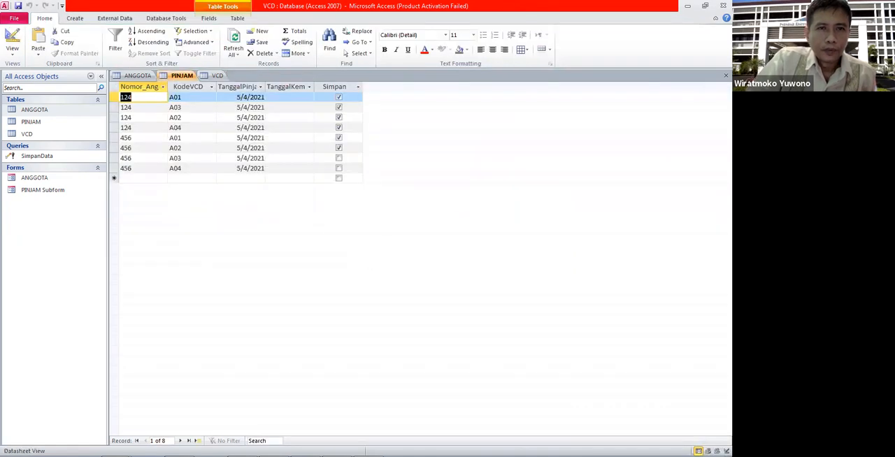
Step: Start the Report Wizard with the ANGGOTA table as the source of the report's fields
{"action": "left_click", "coordinate": [77, 19]}
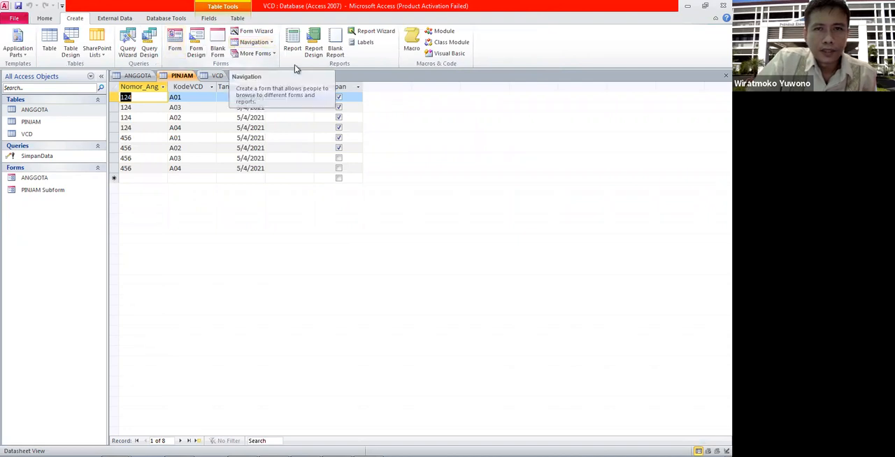
{"action": "left_click", "coordinate": [83, 110]}
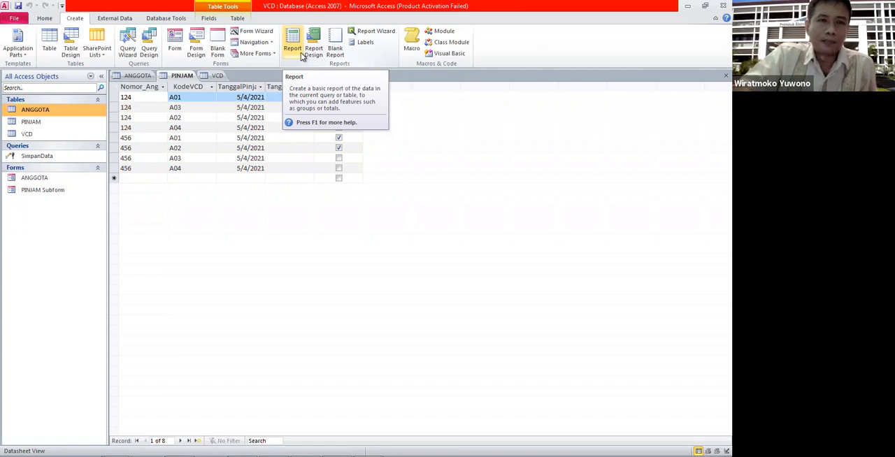
{"action": "left_click", "coordinate": [383, 35]}
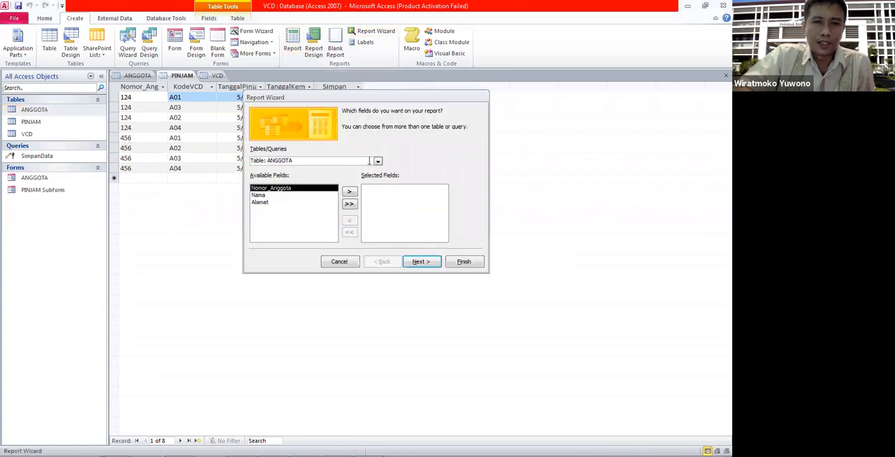
{"action": "left_click", "coordinate": [377, 162]}
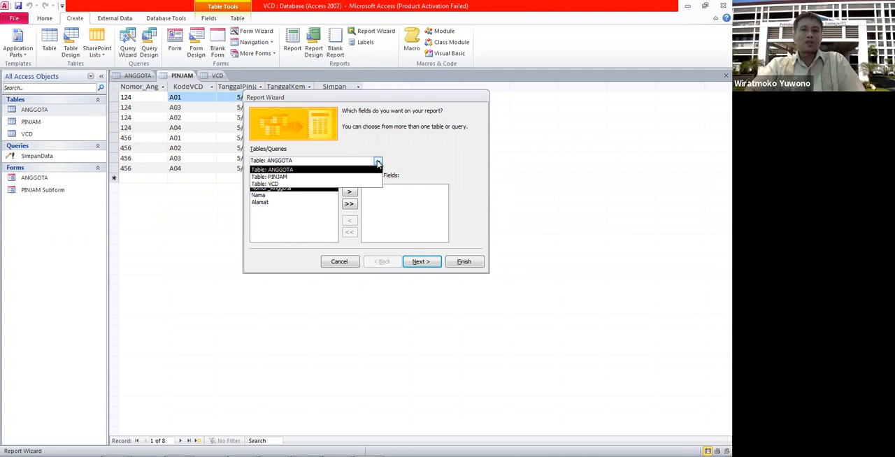
{"action": "left_click", "coordinate": [343, 170]}
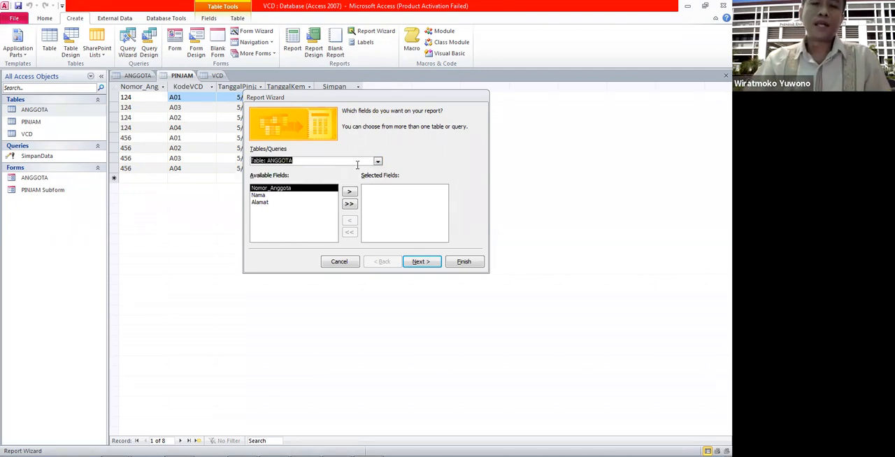
{"action": "left_click", "coordinate": [378, 161]}
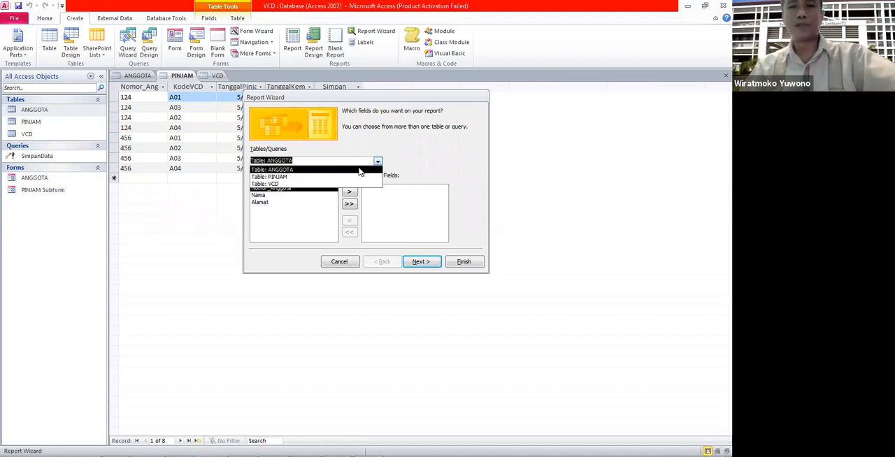
{"action": "left_click", "coordinate": [359, 171]}
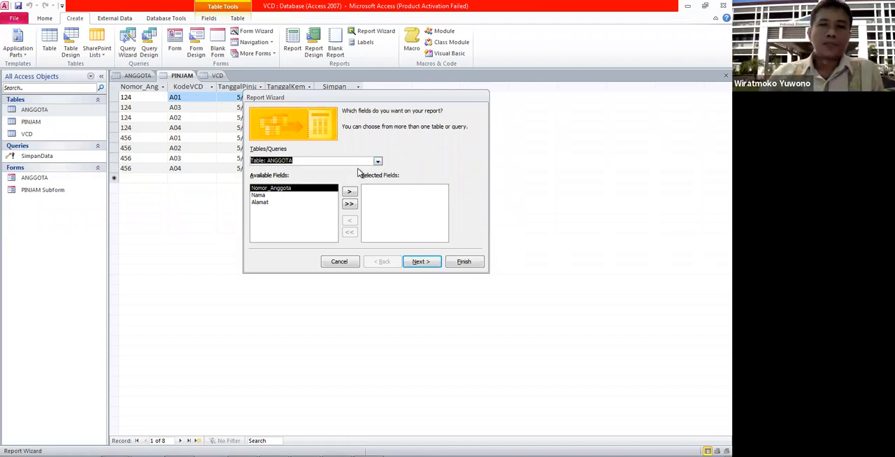
Step: Add the Nomor_Anggota, Nama and Alamat fields to the report and continue to the grouping options
{"action": "left_click", "coordinate": [348, 193]}
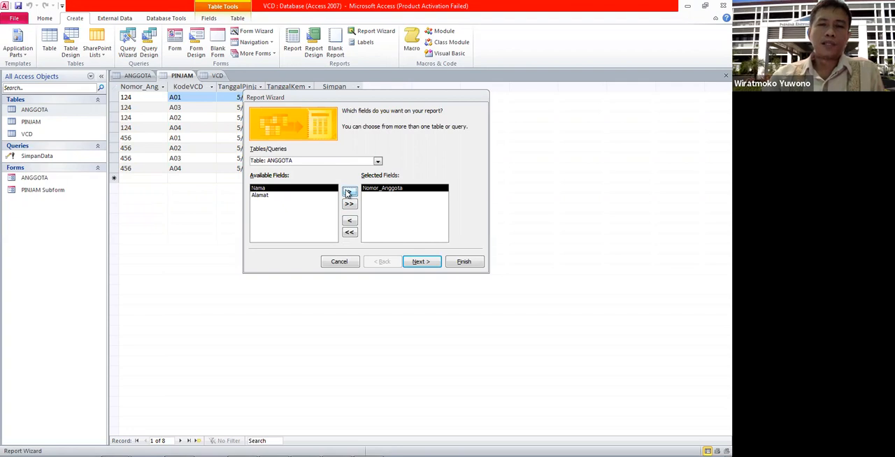
{"action": "left_click", "coordinate": [348, 193]}
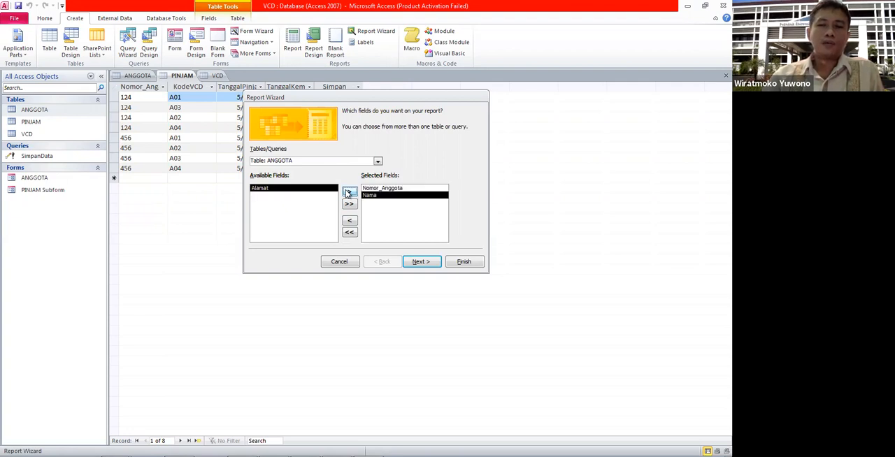
{"action": "left_click", "coordinate": [348, 193]}
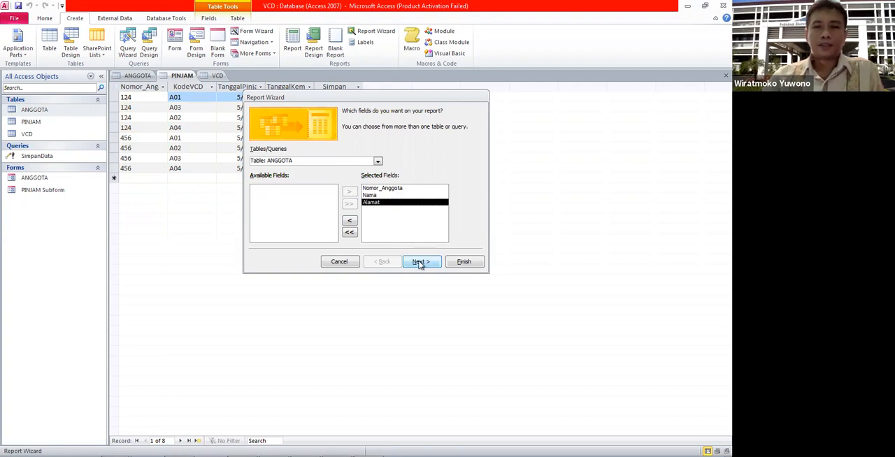
{"action": "left_click", "coordinate": [428, 264]}
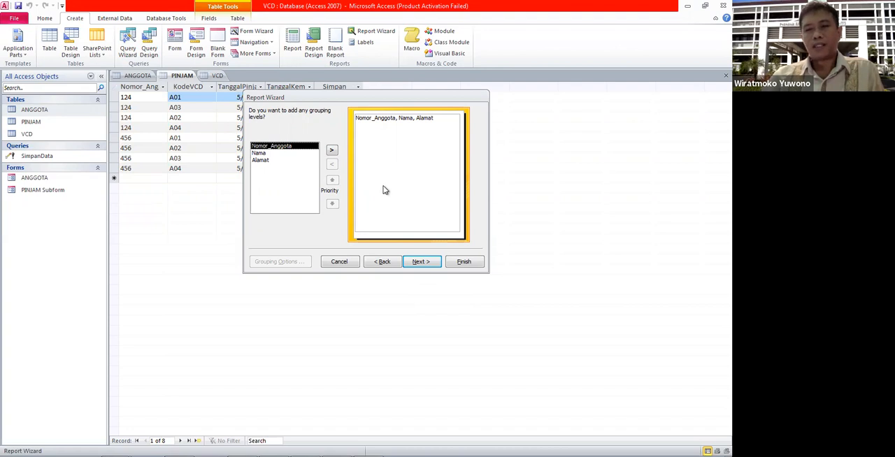
Step: Skip the grouping levels and sort the report's records by Nama in ascending order
{"action": "left_click", "coordinate": [419, 262]}
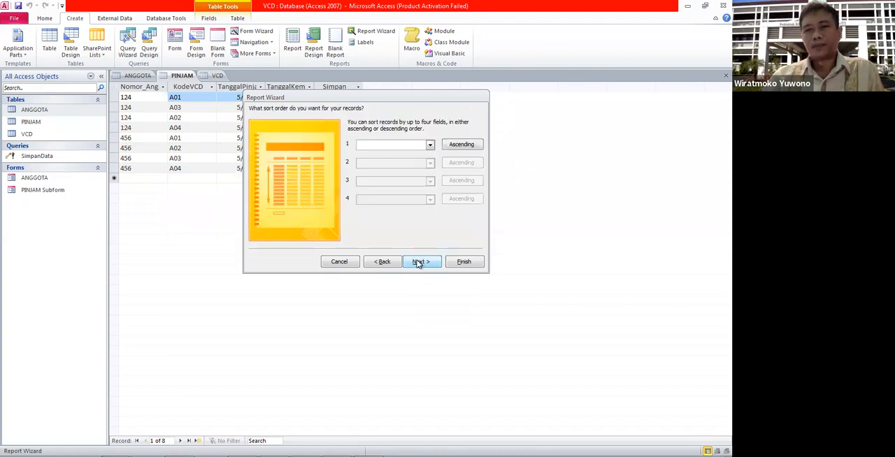
{"action": "left_click", "coordinate": [430, 146]}
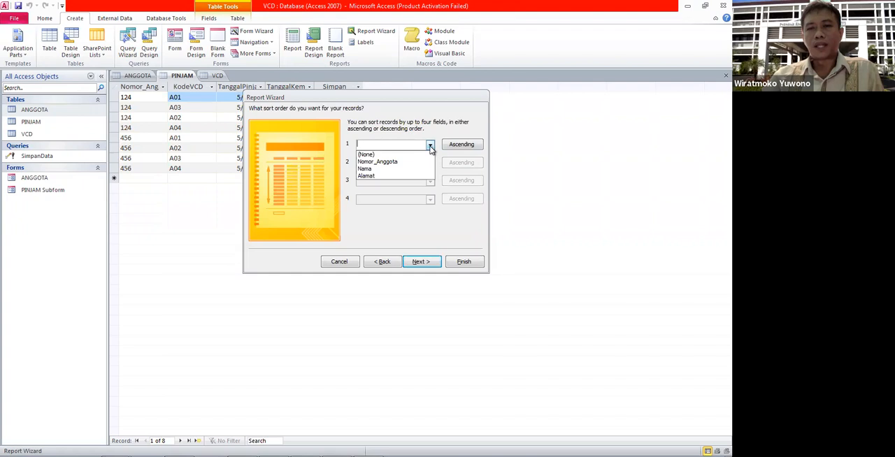
{"action": "left_click", "coordinate": [404, 169]}
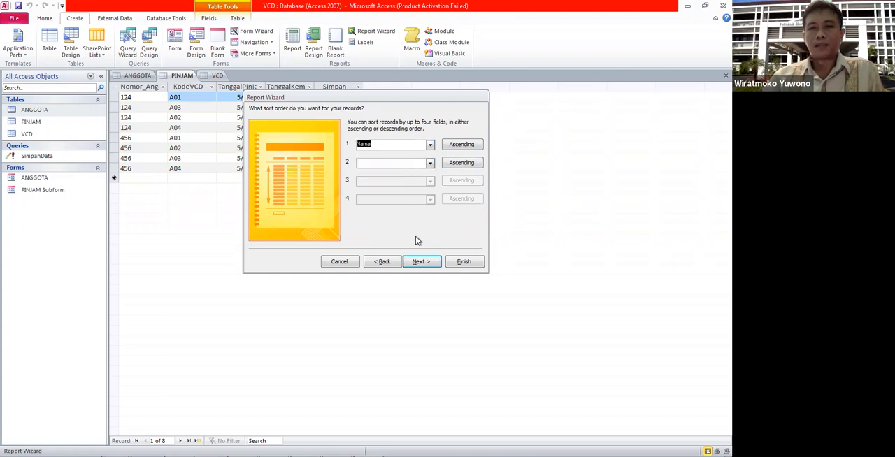
{"action": "left_click", "coordinate": [430, 163]}
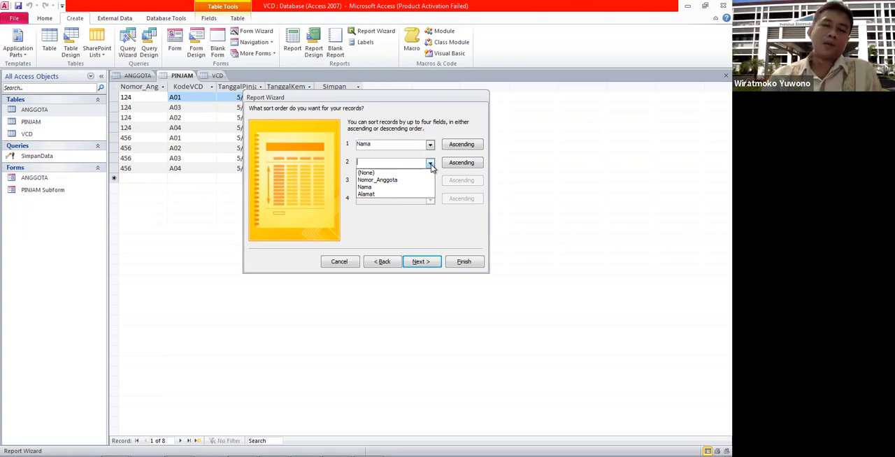
{"action": "left_click", "coordinate": [431, 164]}
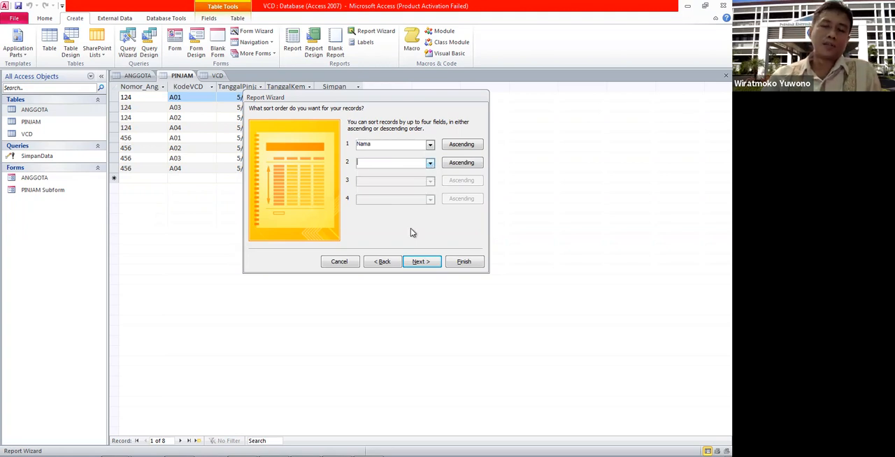
{"action": "left_click", "coordinate": [416, 263]}
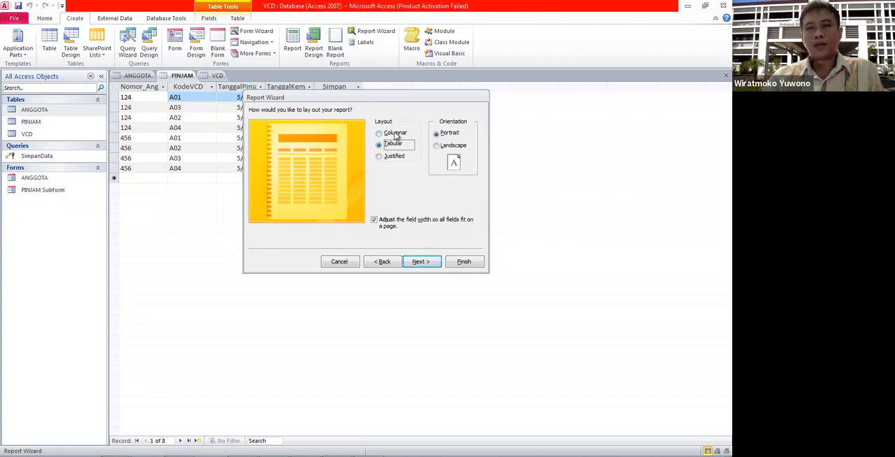
Step: Compare the Columnar, Tabular and Justified report layouts and choose Columnar
{"action": "left_click", "coordinate": [395, 134]}
{"action": "left_click", "coordinate": [393, 145]}
{"action": "left_click", "coordinate": [392, 157]}
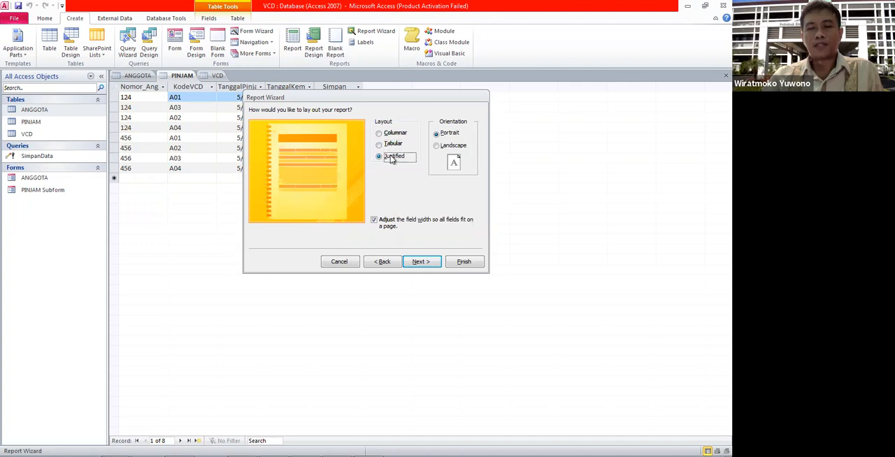
{"action": "left_click", "coordinate": [397, 134]}
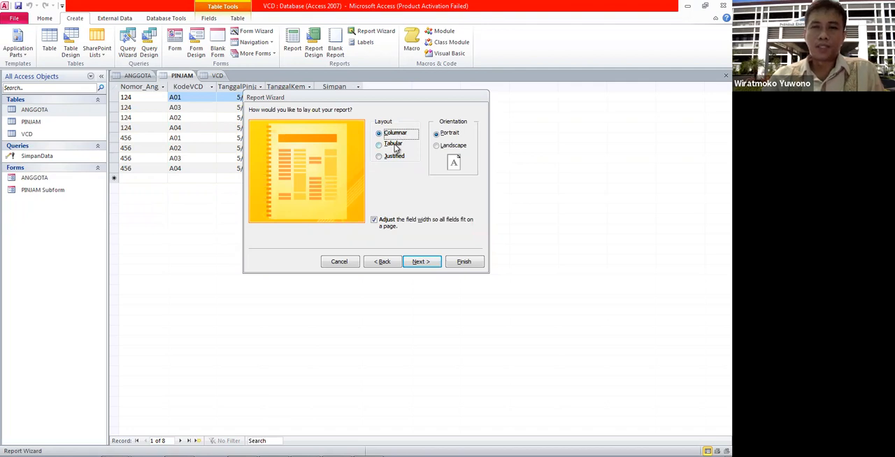
{"action": "left_click", "coordinate": [396, 145]}
{"action": "left_click", "coordinate": [401, 135]}
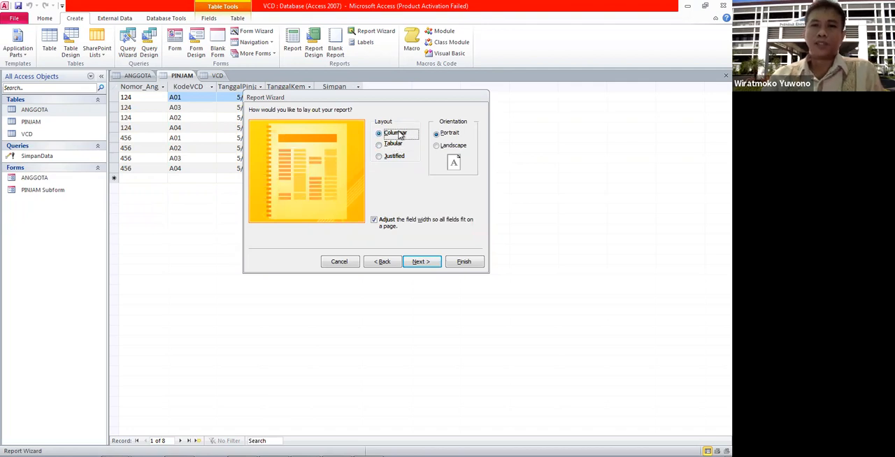
Step: Choose the Tabular layout for the report, compare the page orientations, and keep Portrait
{"action": "left_click", "coordinate": [395, 145]}
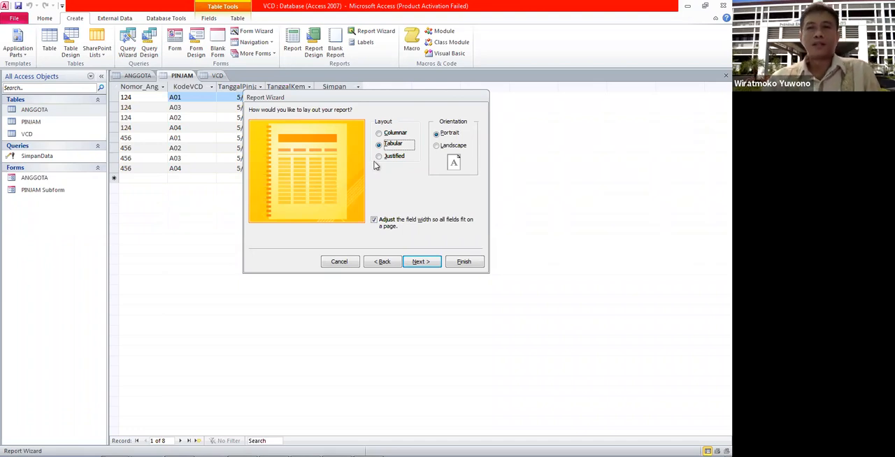
{"action": "left_click", "coordinate": [437, 146]}
{"action": "left_click", "coordinate": [437, 134]}
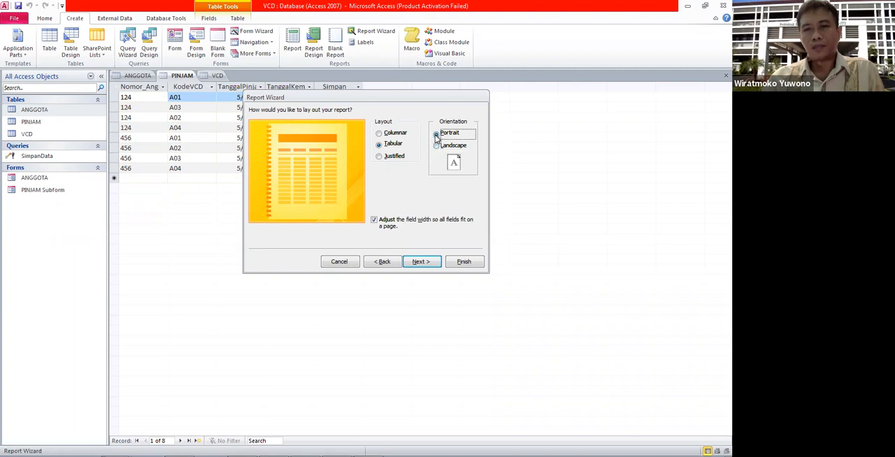
{"action": "left_click", "coordinate": [436, 146]}
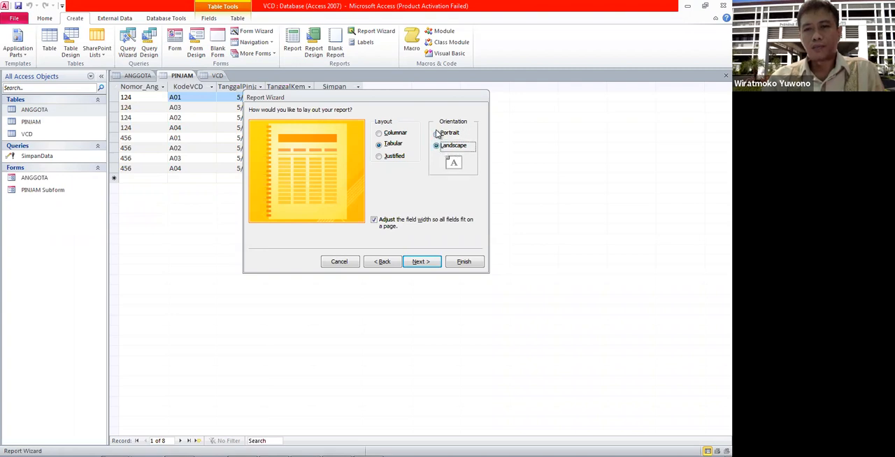
{"action": "left_click", "coordinate": [437, 134]}
Step: Keep ANGGOTA as the report title and finish the wizard with the option to preview the report
{"action": "left_click", "coordinate": [419, 261]}
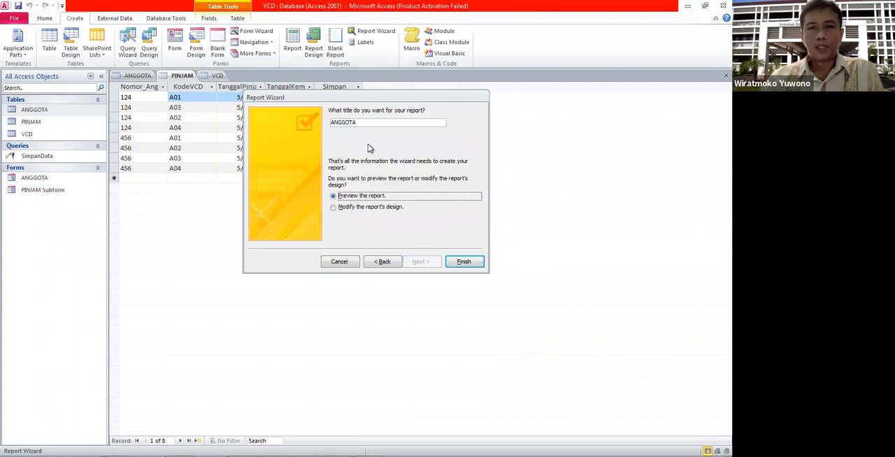
{"action": "left_click", "coordinate": [380, 124]}
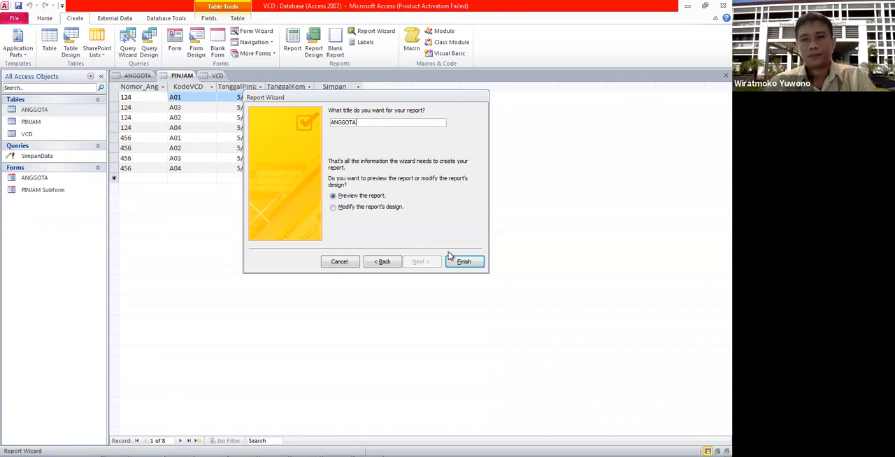
{"action": "left_click", "coordinate": [463, 262]}
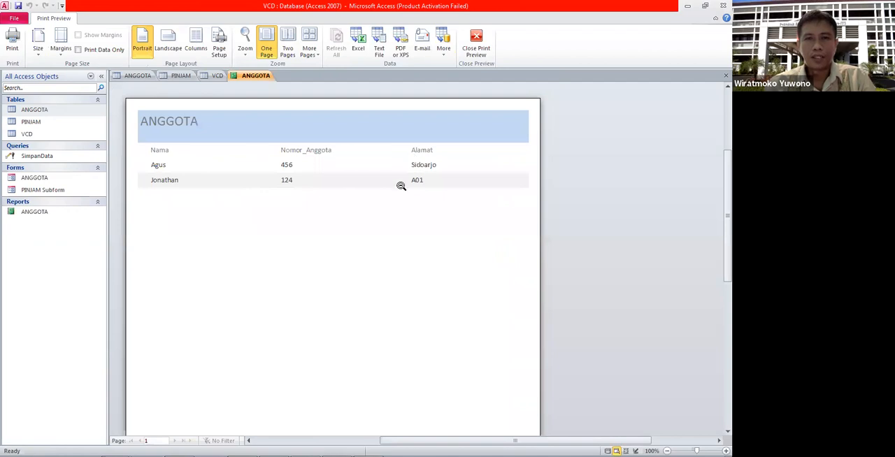
Step: Open the ANGGOTA report in Design View and show the format properties of the Nama label in the page header
{"action": "right_click", "coordinate": [50, 214]}
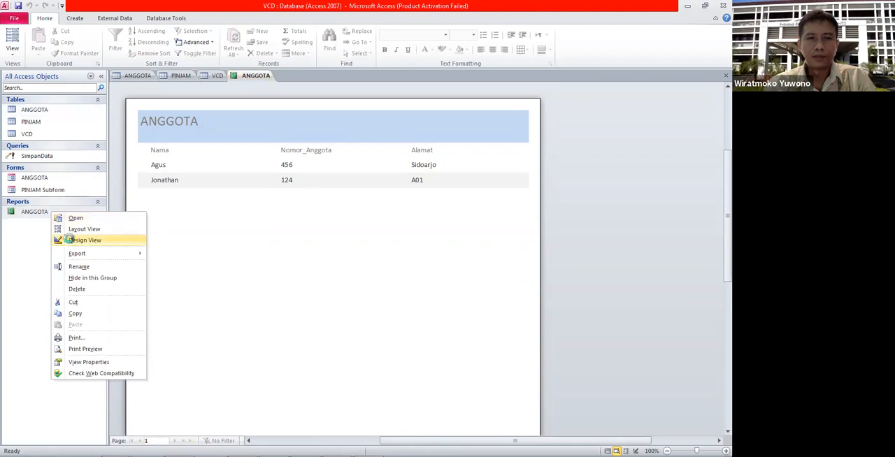
{"action": "left_click", "coordinate": [70, 240]}
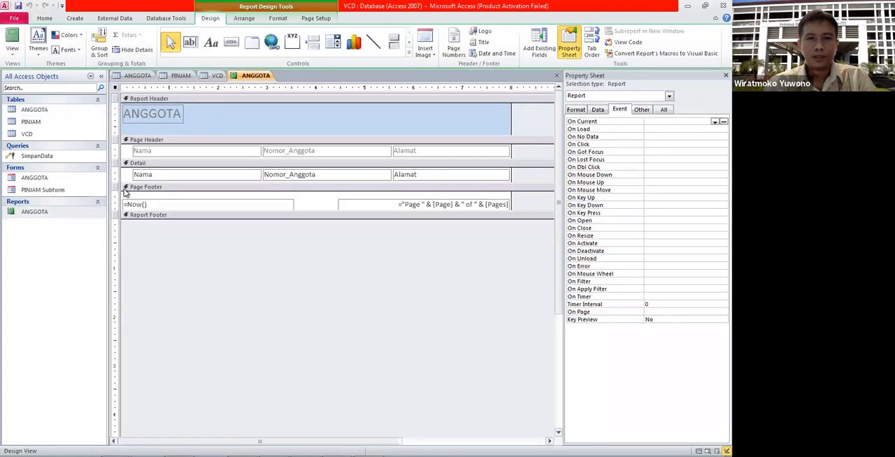
{"action": "left_click", "coordinate": [151, 152]}
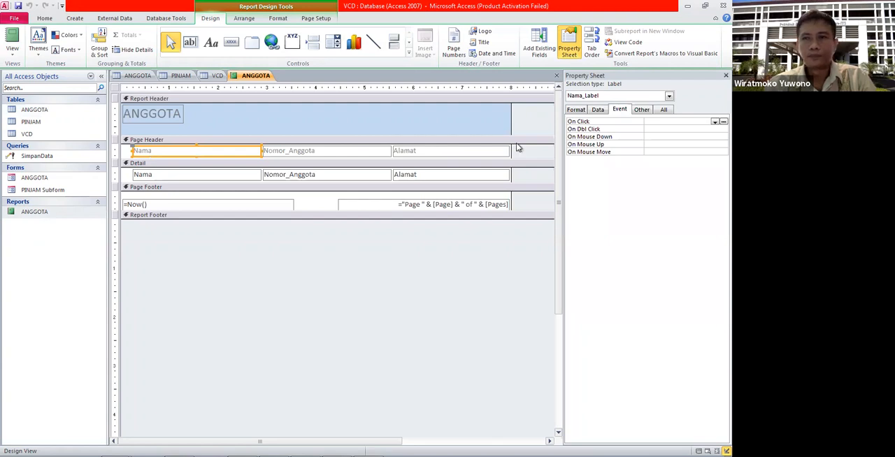
{"action": "left_click", "coordinate": [583, 113]}
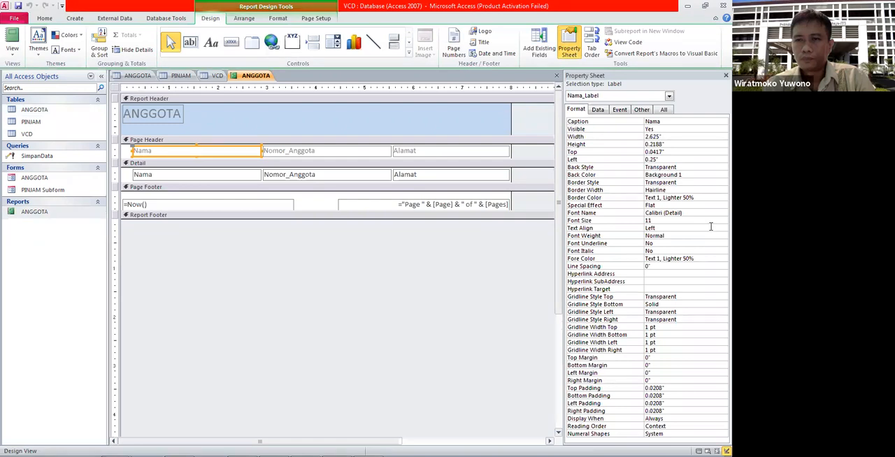
{"action": "left_click", "coordinate": [697, 197]}
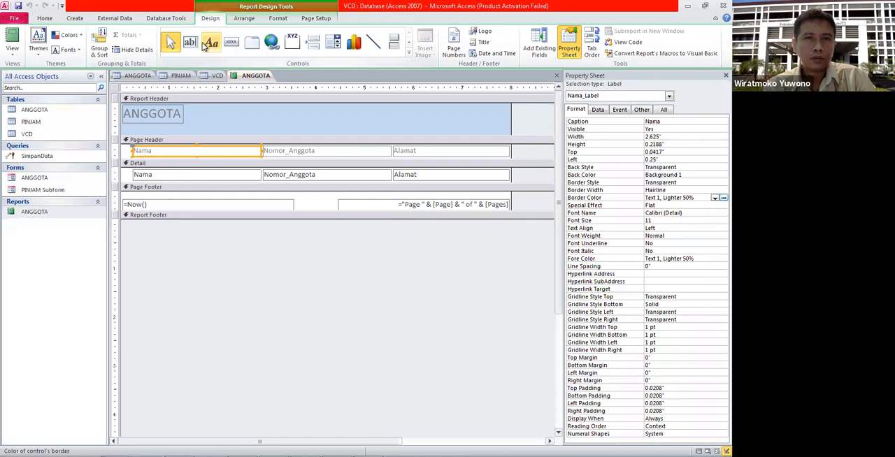
Step: Format the Nama label in the page header with font size 14 and bold, after trying size 18
{"action": "left_click", "coordinate": [44, 18]}
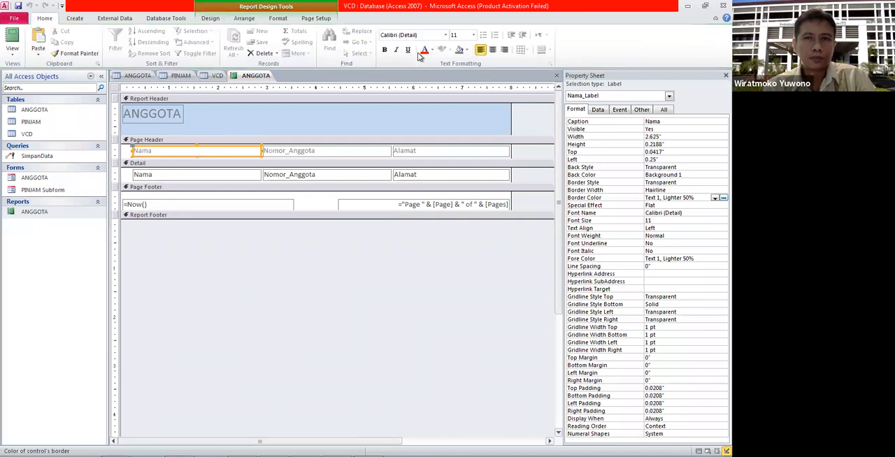
{"action": "left_click", "coordinate": [473, 36]}
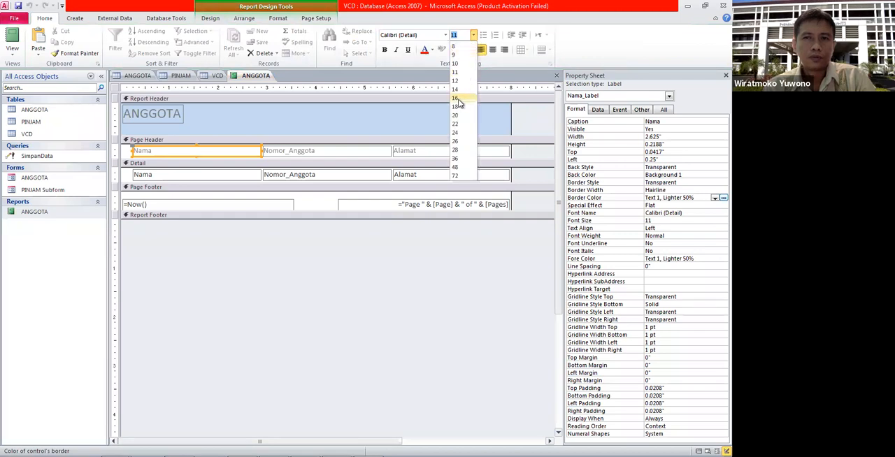
{"action": "left_click", "coordinate": [461, 107]}
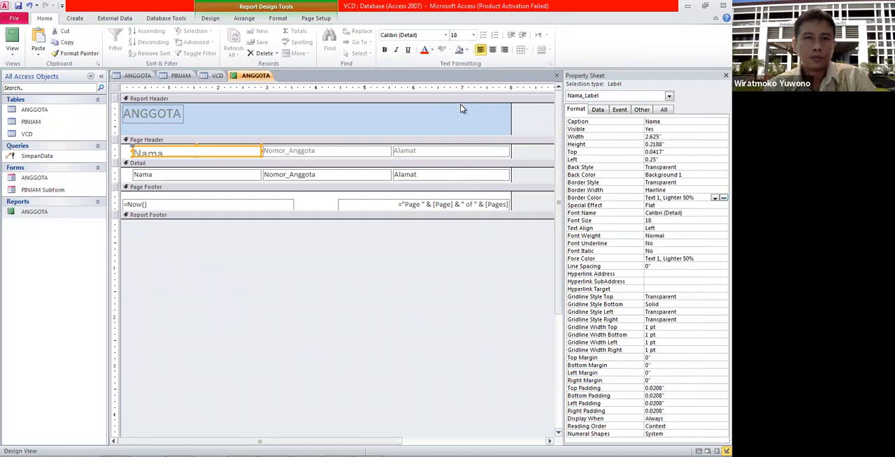
{"action": "left_click", "coordinate": [473, 35]}
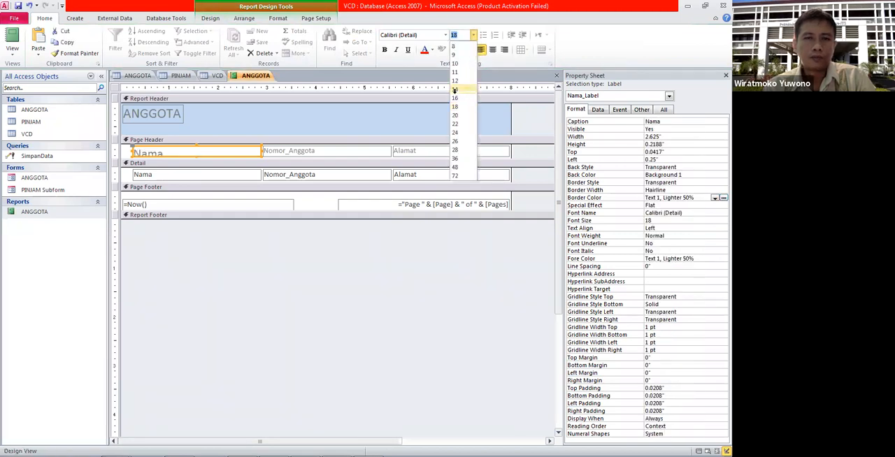
{"action": "left_click", "coordinate": [455, 90]}
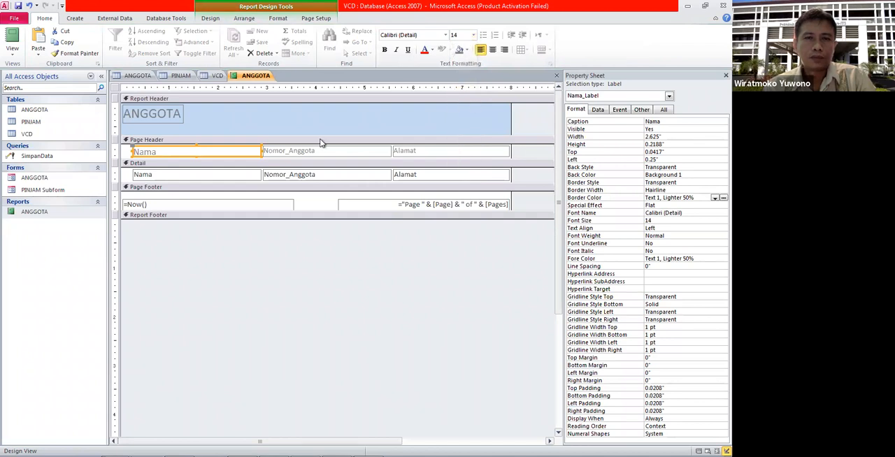
{"action": "left_click", "coordinate": [384, 50]}
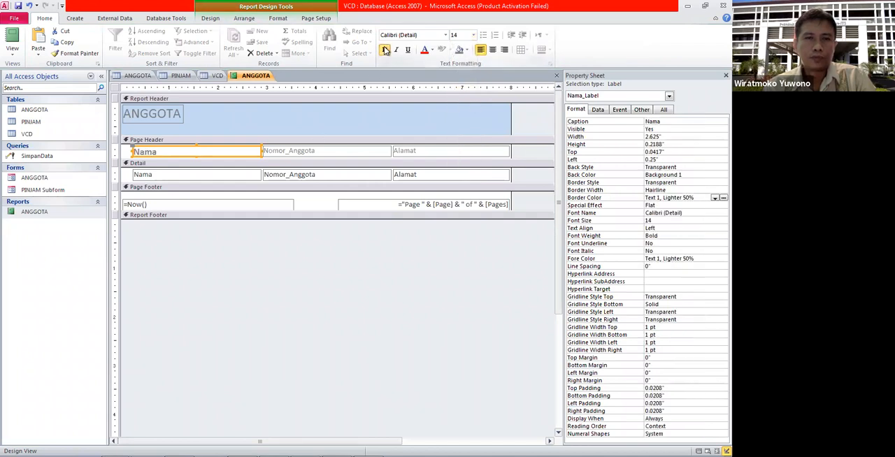
Step: Set the Nomor_Anggota header label to bold at font size 14 and copy its formatting to the Alamat header label
{"action": "left_click", "coordinate": [302, 152]}
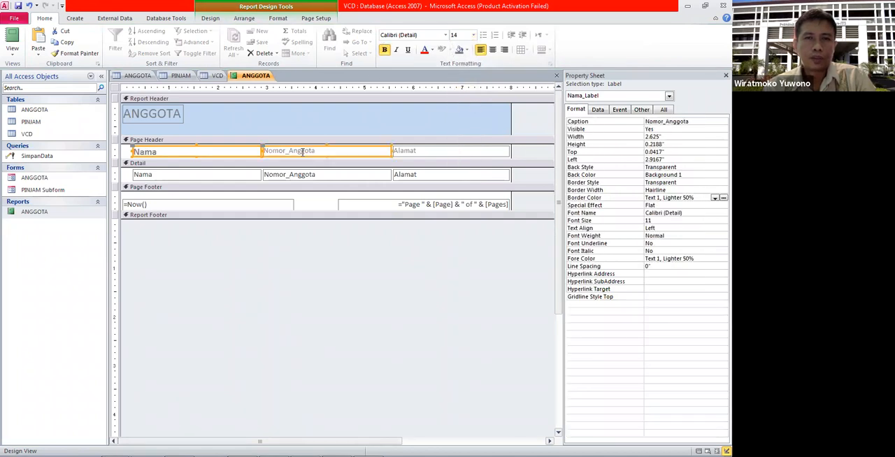
{"action": "left_click", "coordinate": [186, 155]}
{"action": "left_click", "coordinate": [346, 150]}
{"action": "left_click", "coordinate": [474, 35]}
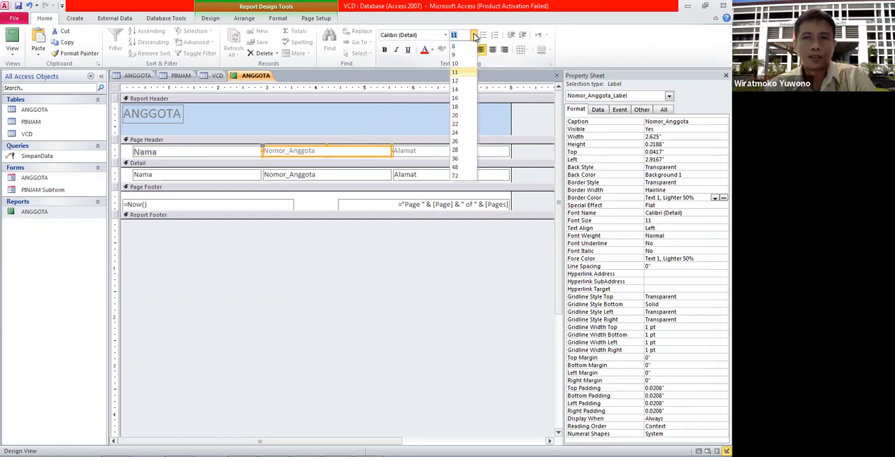
{"action": "left_click", "coordinate": [455, 89]}
{"action": "left_click", "coordinate": [384, 50]}
{"action": "left_click", "coordinate": [78, 54]}
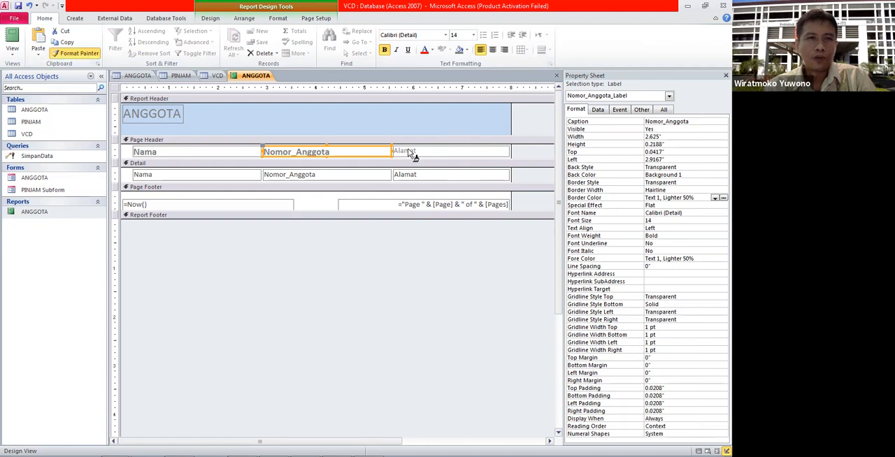
{"action": "left_click", "coordinate": [409, 151]}
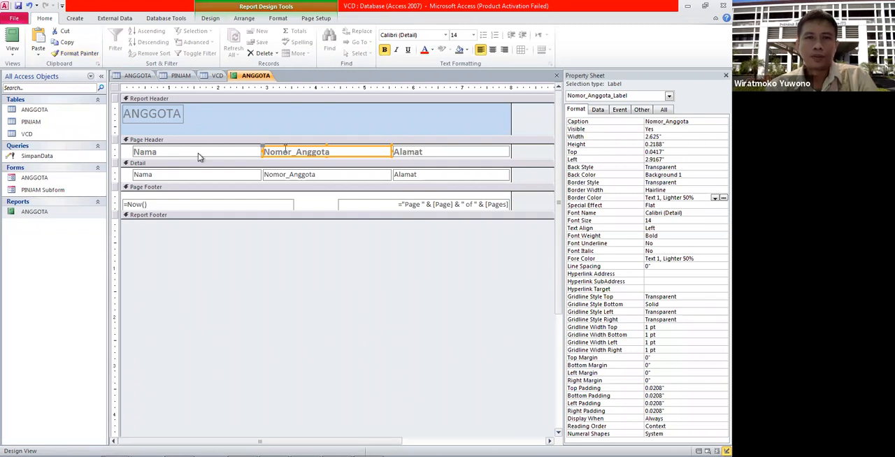
Step: Check the ANGGOTA report with its formatted headings in Report View and return to Design View
{"action": "left_click", "coordinate": [35, 214]}
{"action": "double_click", "coordinate": [35, 214]}
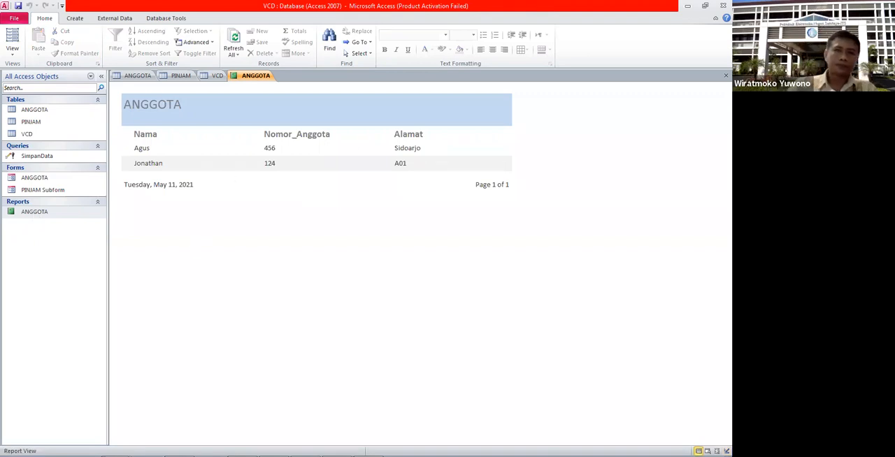
{"action": "right_click", "coordinate": [48, 212]}
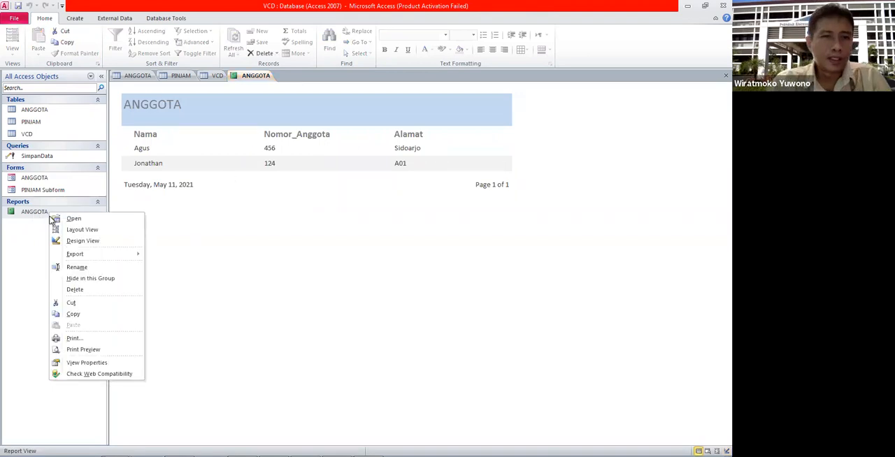
{"action": "left_click", "coordinate": [87, 240]}
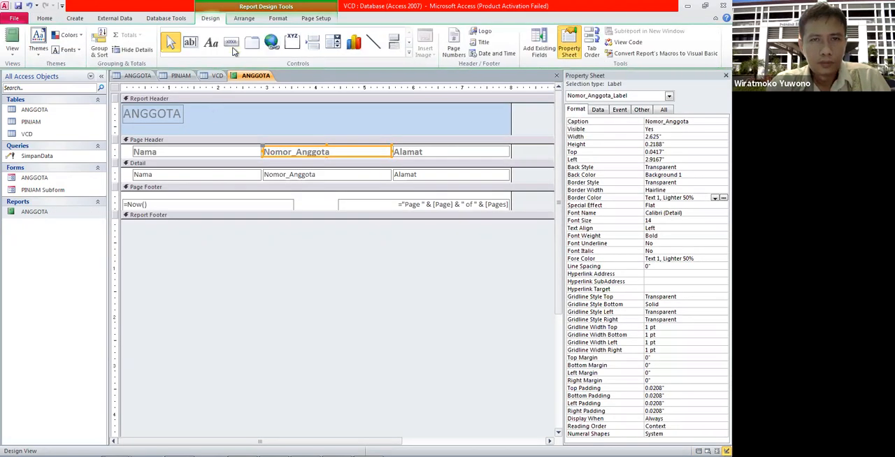
Step: Try to draw and straighten a line about 7.79" wide beneath the page header labels, and remove it
{"action": "left_click", "coordinate": [374, 43]}
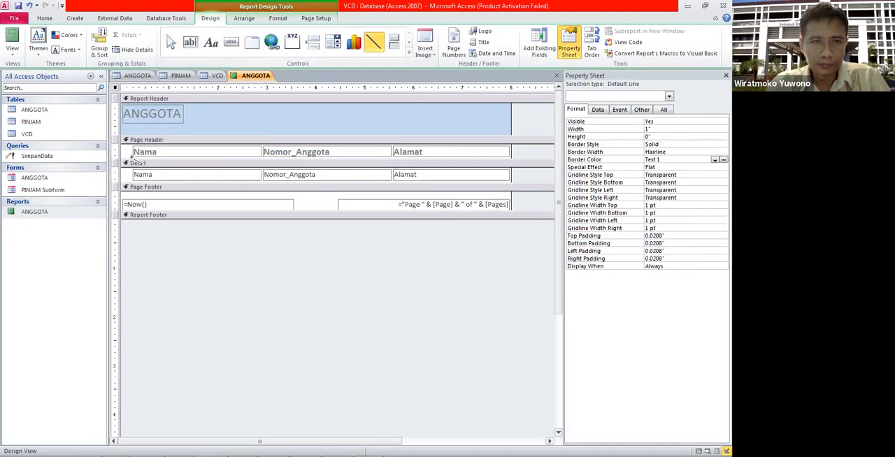
{"action": "left_click_drag", "start_coordinate": [132, 158], "coordinate": [510, 203]}
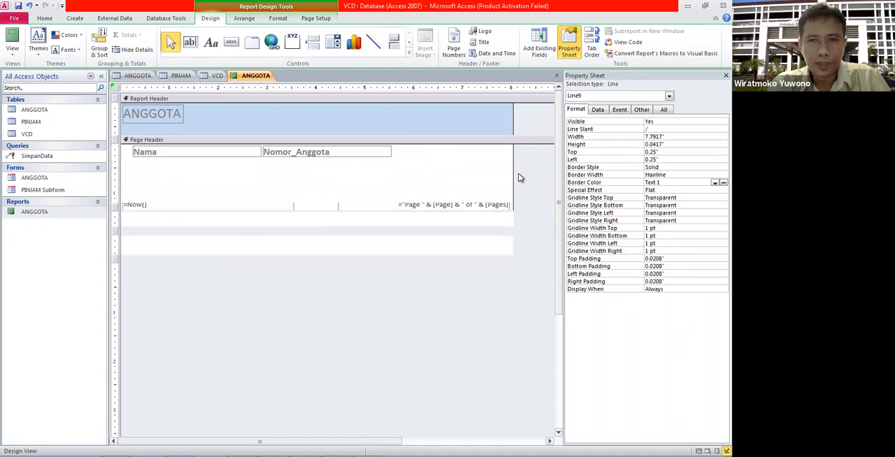
{"action": "left_click_drag", "start_coordinate": [510, 160], "coordinate": [510, 171]}
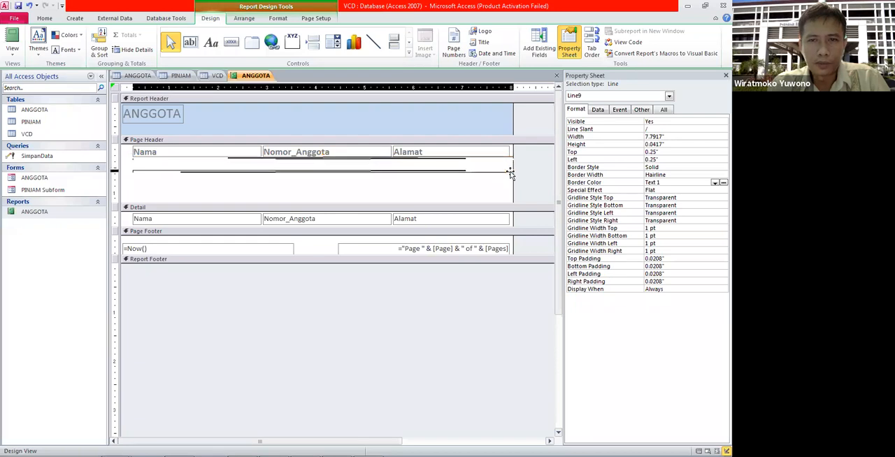
{"action": "left_click_drag", "start_coordinate": [133, 169], "coordinate": [130, 159]}
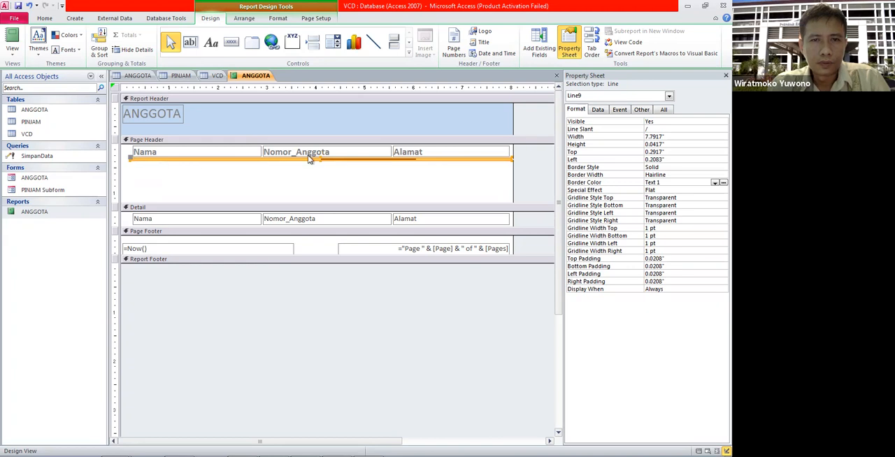
{"action": "left_click", "coordinate": [463, 182]}
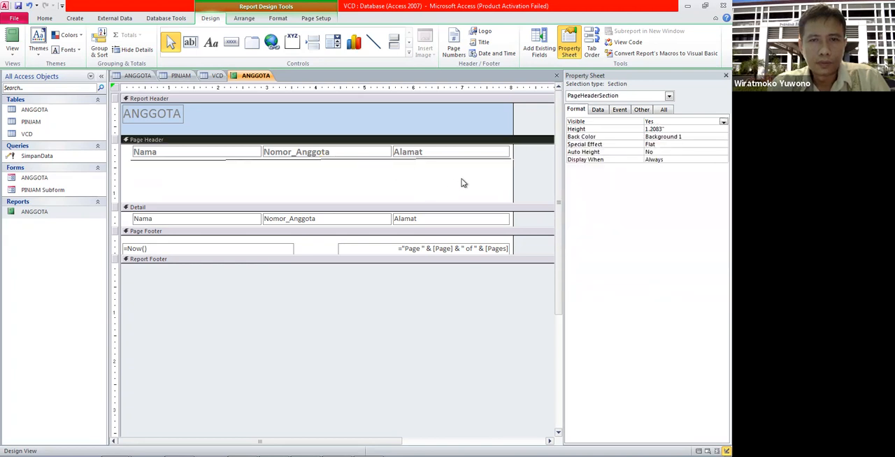
{"action": "left_click", "coordinate": [274, 159]}
Step: Draw a level horizontal line about 7.83" wide beneath the labels in the page header
{"action": "left_click", "coordinate": [373, 42]}
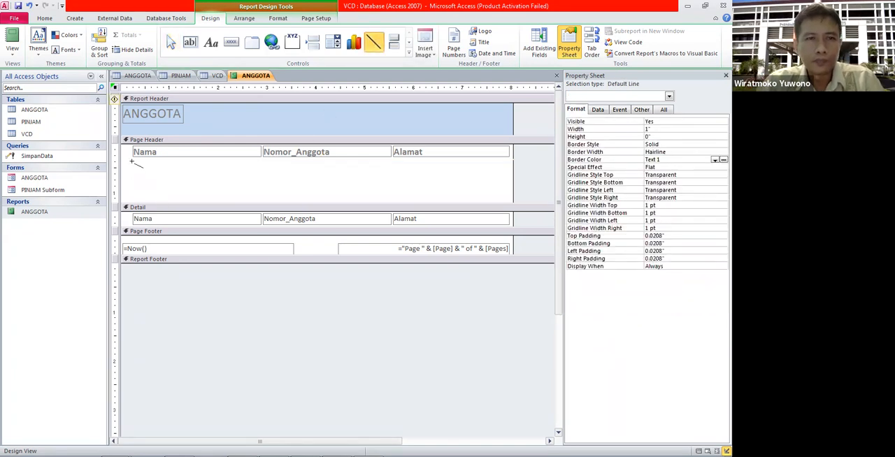
{"action": "left_click_drag", "start_coordinate": [130, 161], "coordinate": [515, 162]}
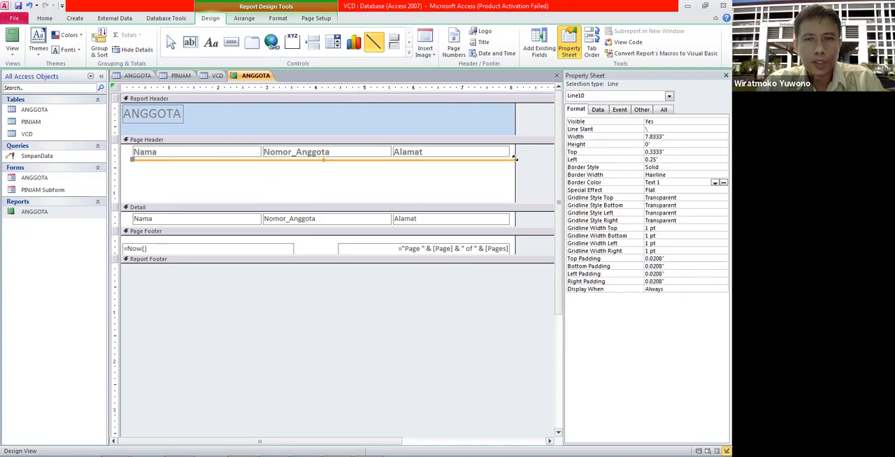
{"action": "left_click", "coordinate": [525, 190]}
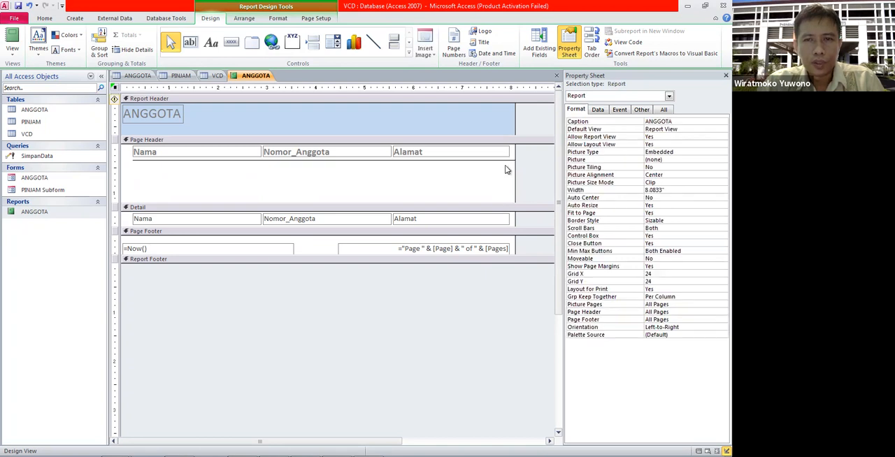
{"action": "left_click", "coordinate": [506, 161]}
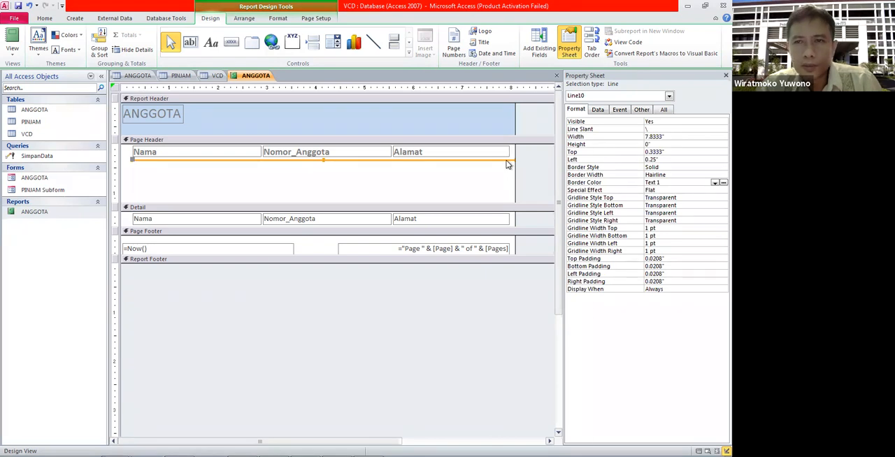
{"action": "right_click", "coordinate": [508, 165]}
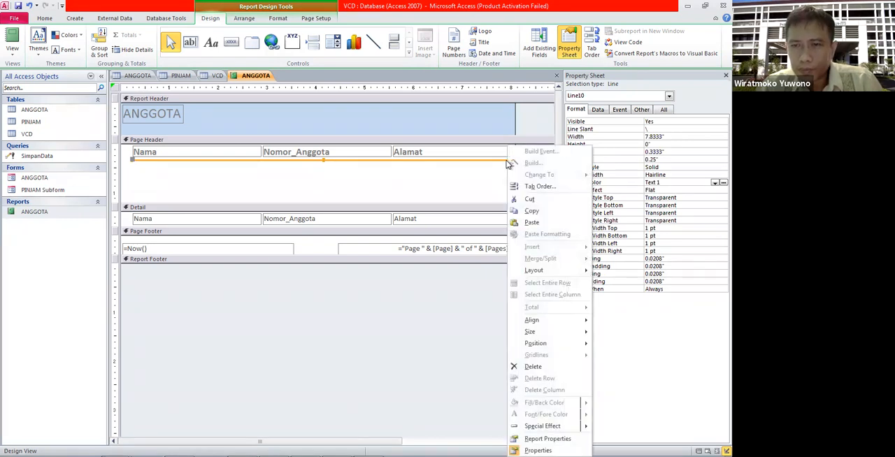
{"action": "left_click", "coordinate": [473, 198]}
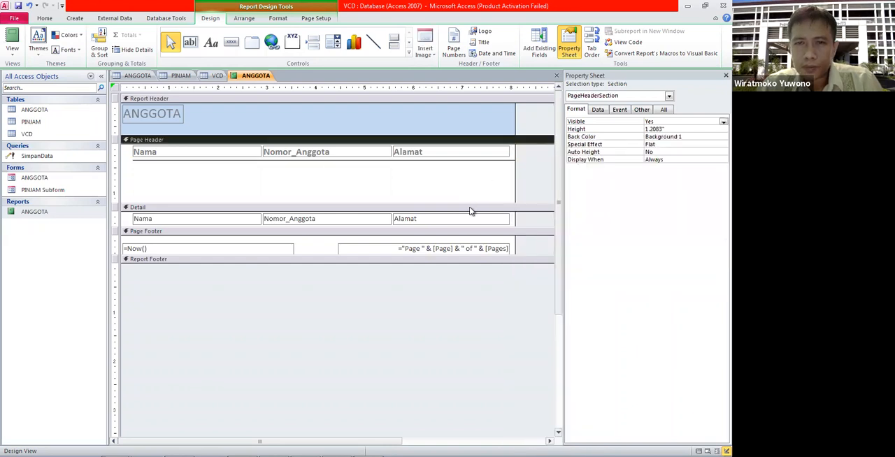
Step: Shrink the page header section to about 0.38" high, check the ANGGOTA report in Report View, and return to Design View
{"action": "left_click_drag", "start_coordinate": [470, 175], "coordinate": [473, 161]}
{"action": "double_click", "coordinate": [71, 213]}
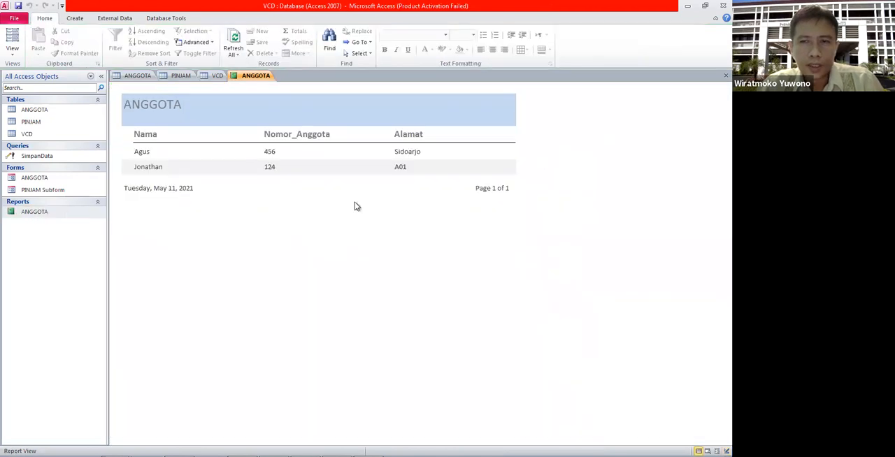
{"action": "right_click", "coordinate": [46, 213]}
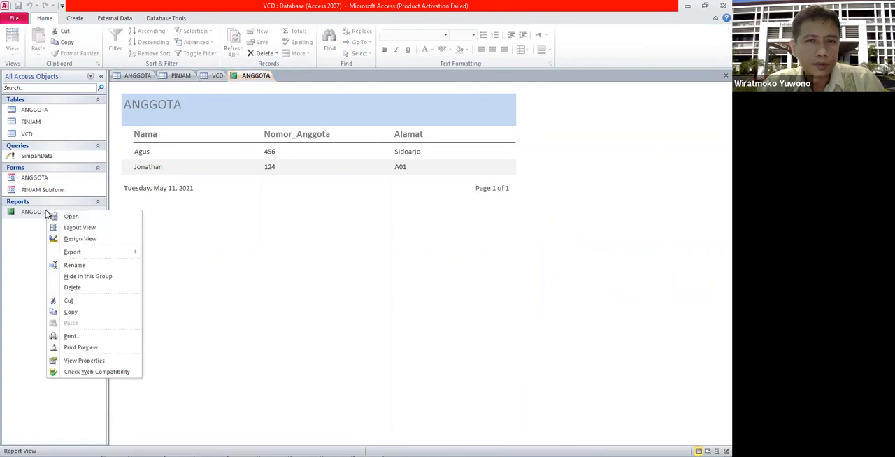
{"action": "left_click", "coordinate": [70, 239]}
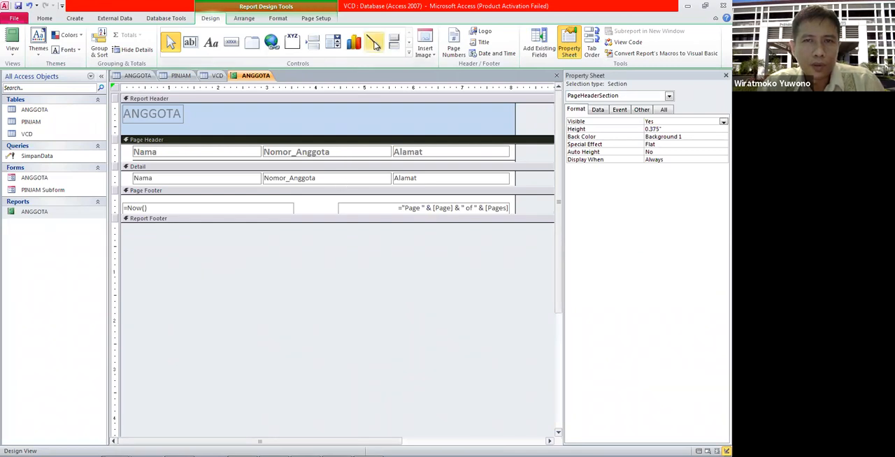
Step: Draw four vertical lines in the Detail section around and between the fields, one about 0.21" high after Nama and the others about 0.29"
{"action": "left_click", "coordinate": [374, 43]}
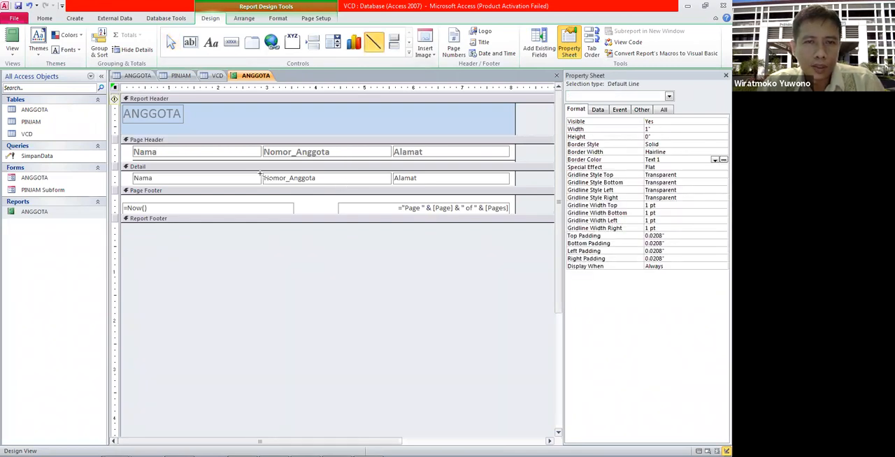
{"action": "left_click_drag", "start_coordinate": [260, 173], "coordinate": [260, 184]}
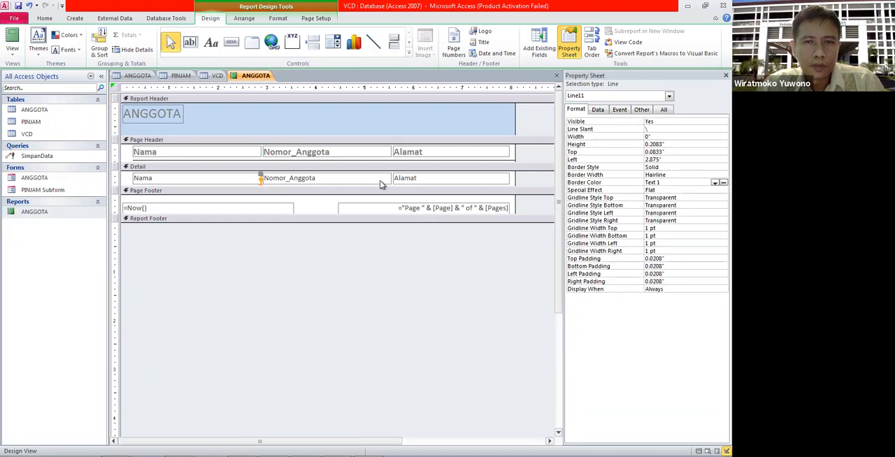
{"action": "left_click", "coordinate": [374, 43]}
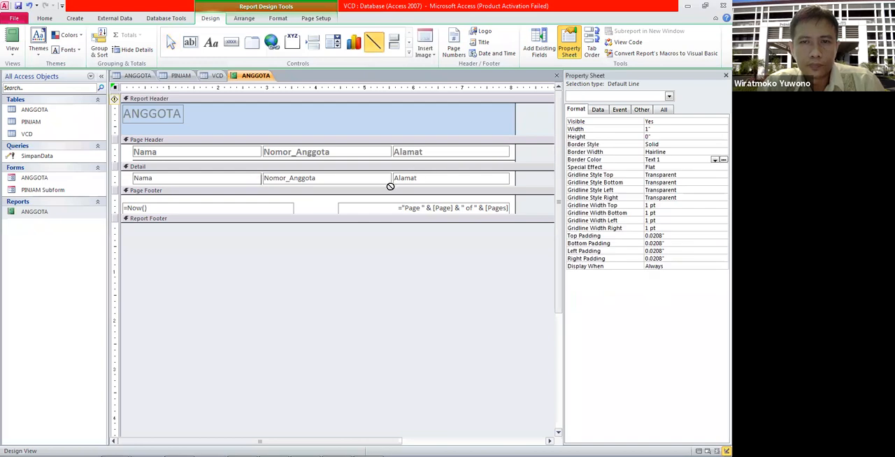
{"action": "left_click_drag", "start_coordinate": [392, 173], "coordinate": [393, 186]}
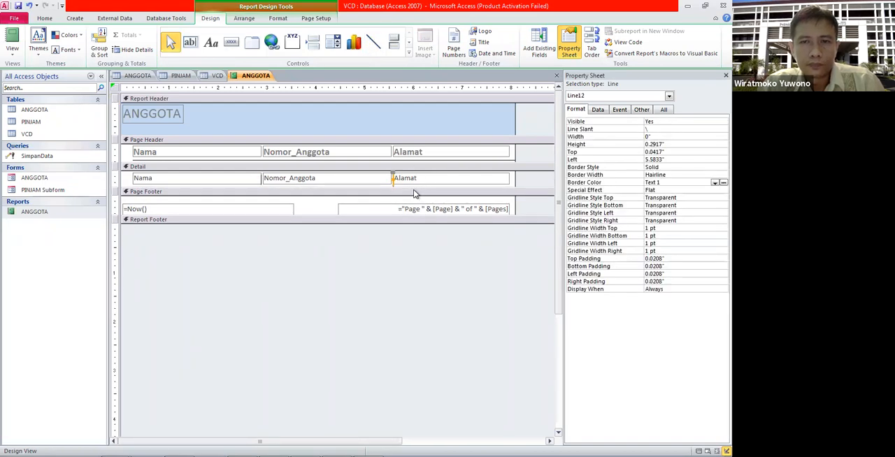
{"action": "left_click", "coordinate": [374, 43]}
{"action": "left_click_drag", "start_coordinate": [512, 172], "coordinate": [513, 186]}
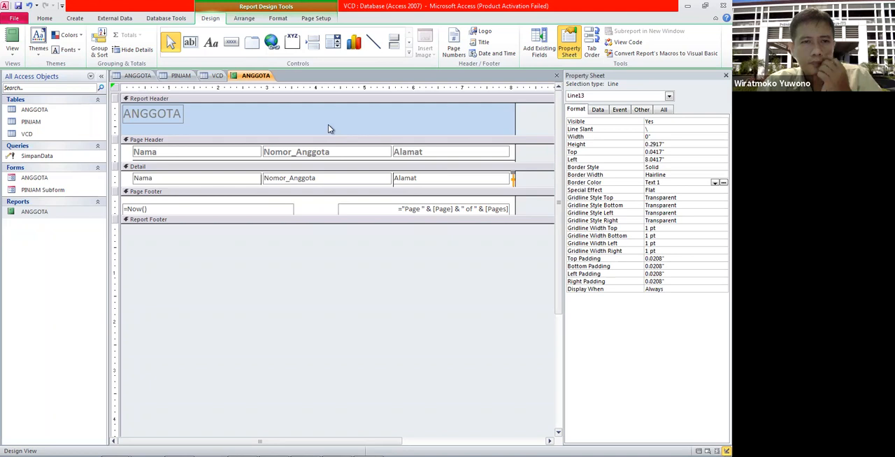
{"action": "left_click", "coordinate": [370, 46]}
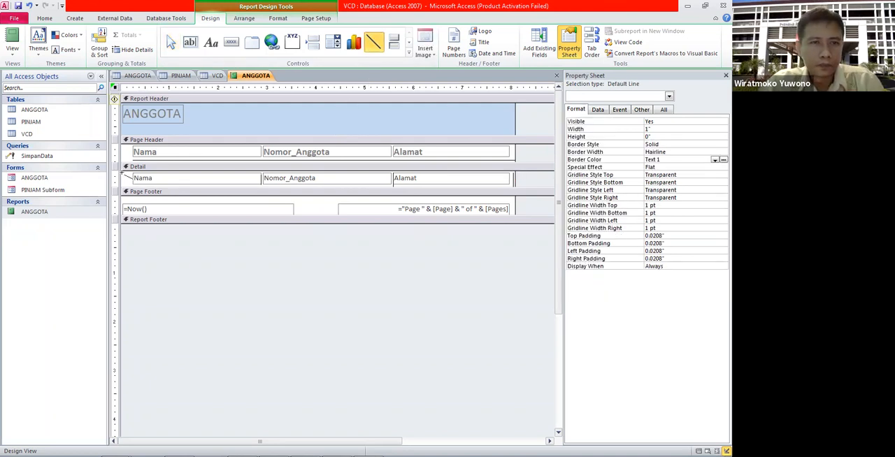
{"action": "left_click_drag", "start_coordinate": [126, 173], "coordinate": [127, 186]}
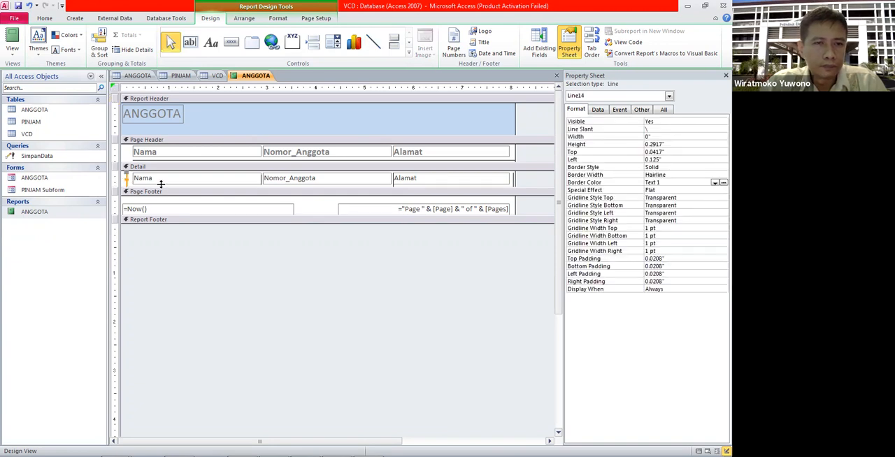
Step: Check the vertical column lines of the ANGGOTA report in Report View and return to Design View
{"action": "left_click", "coordinate": [163, 180]}
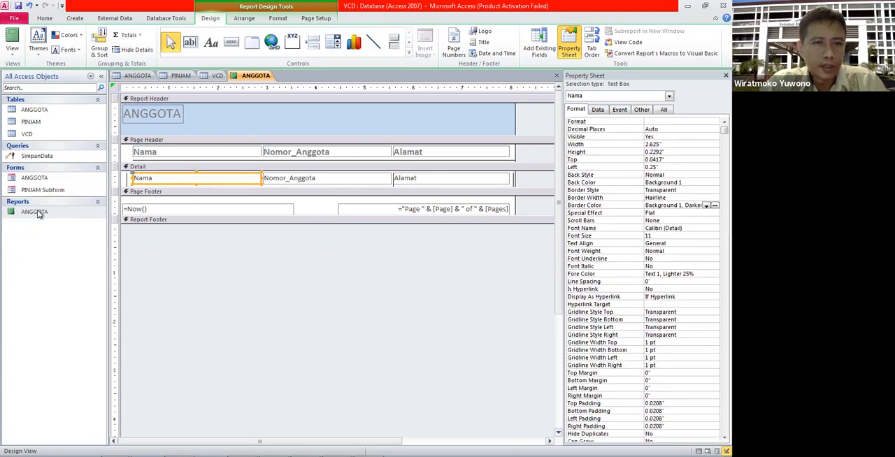
{"action": "double_click", "coordinate": [36, 213]}
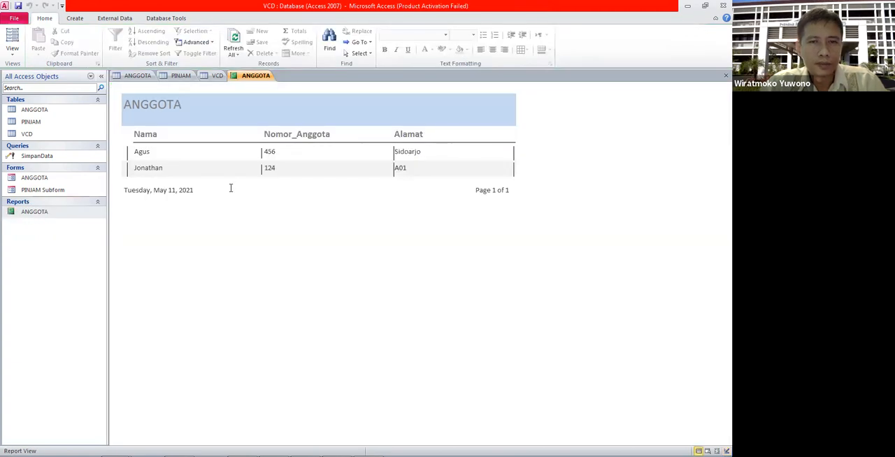
{"action": "right_click", "coordinate": [66, 216]}
{"action": "left_click", "coordinate": [93, 243]}
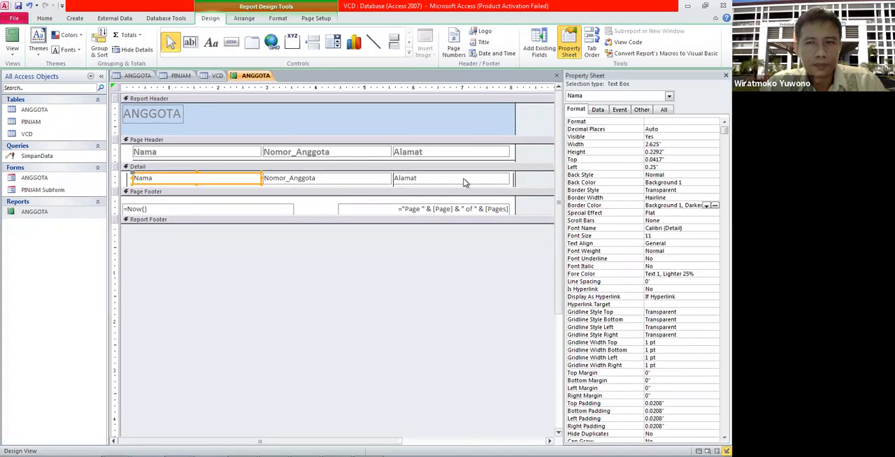
Step: Extend the four vertical lines up to the top edge of the Detail section, making the outermost two about 0.33" high
{"action": "left_click", "coordinate": [532, 179]}
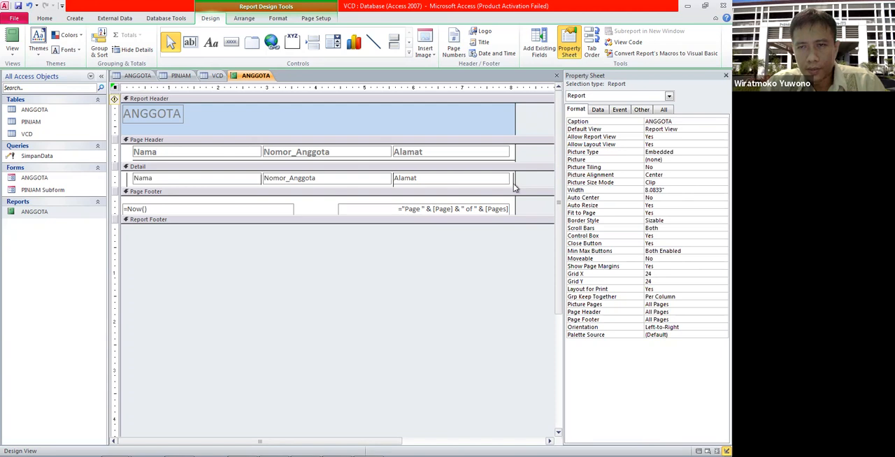
{"action": "left_click", "coordinate": [513, 176]}
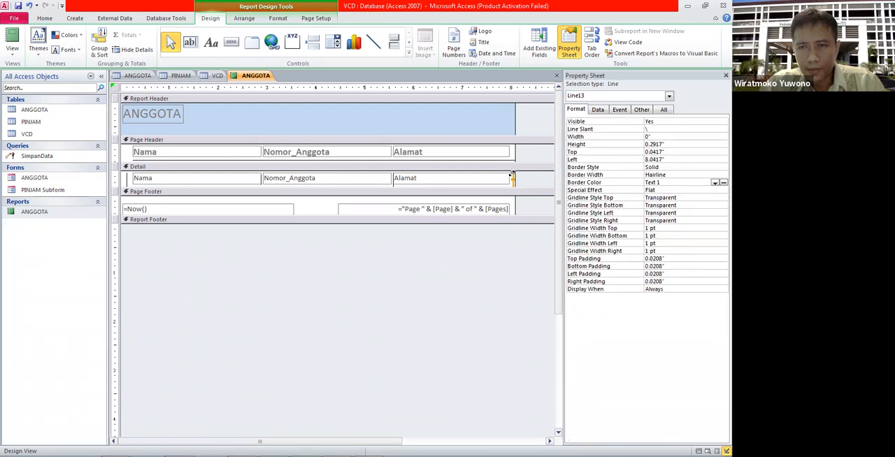
{"action": "left_click_drag", "start_coordinate": [512, 174], "coordinate": [513, 172]}
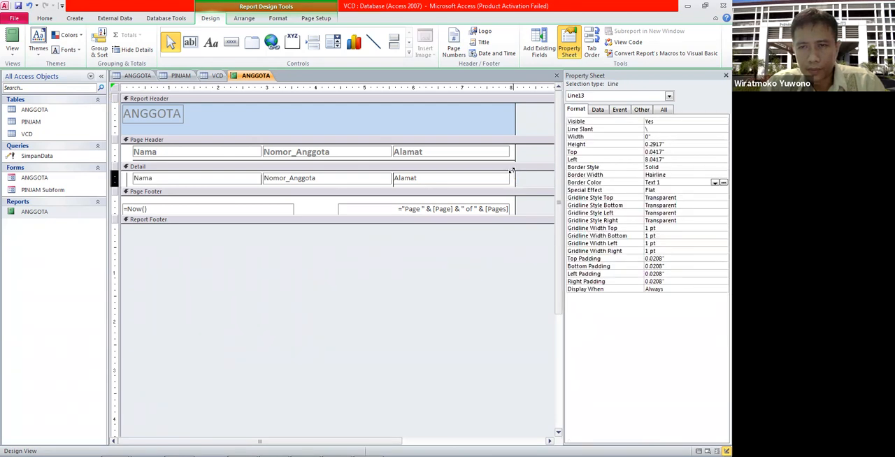
{"action": "left_click", "coordinate": [394, 180]}
{"action": "left_click_drag", "start_coordinate": [392, 172], "coordinate": [392, 168]}
{"action": "left_click", "coordinate": [261, 180]}
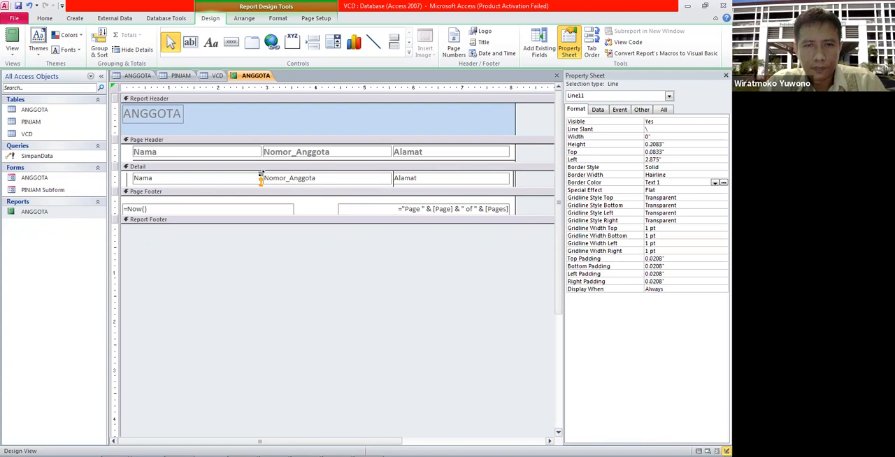
{"action": "left_click_drag", "start_coordinate": [261, 177], "coordinate": [261, 171]}
{"action": "left_click", "coordinate": [128, 176]}
{"action": "left_click_drag", "start_coordinate": [125, 173], "coordinate": [126, 170]}
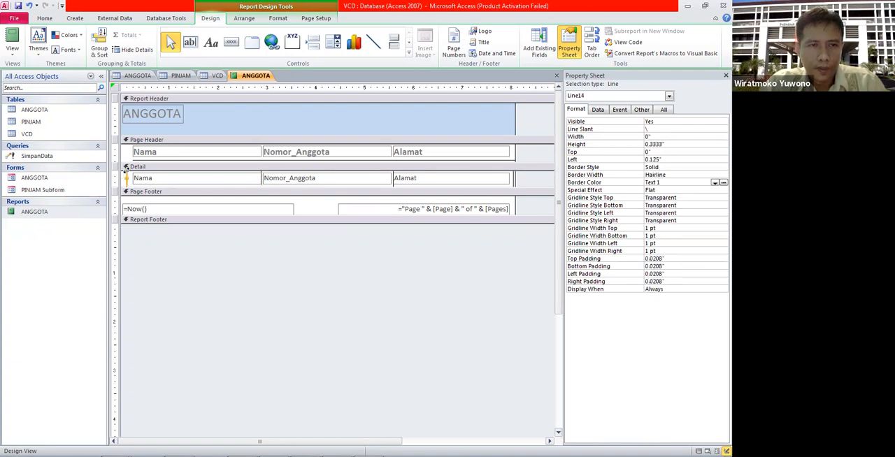
Step: Check the extended vertical lines of the ANGGOTA report in Report View and reopen its design
{"action": "double_click", "coordinate": [47, 214]}
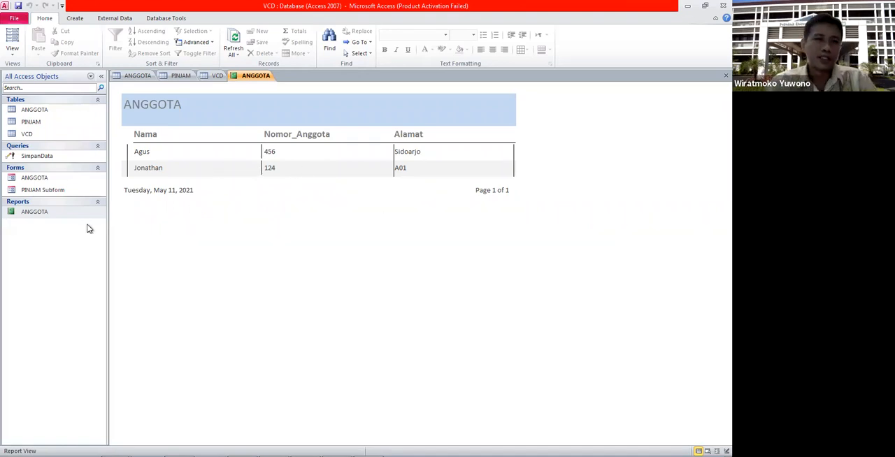
{"action": "right_click", "coordinate": [68, 212]}
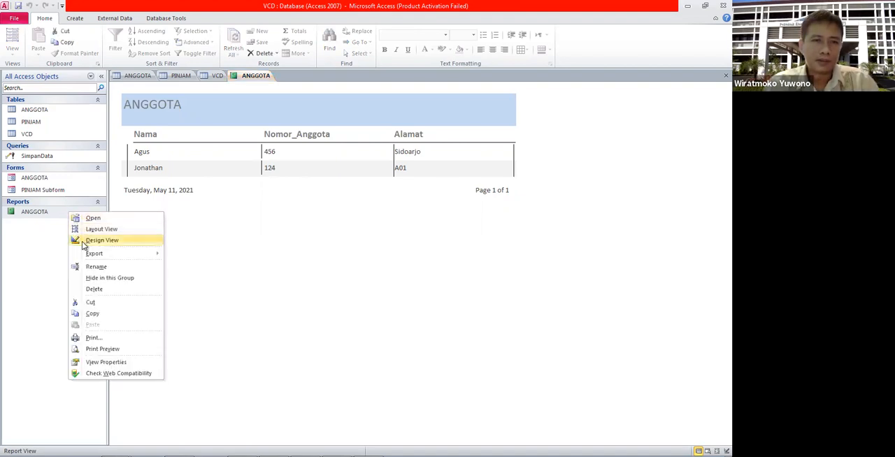
{"action": "left_click", "coordinate": [82, 240]}
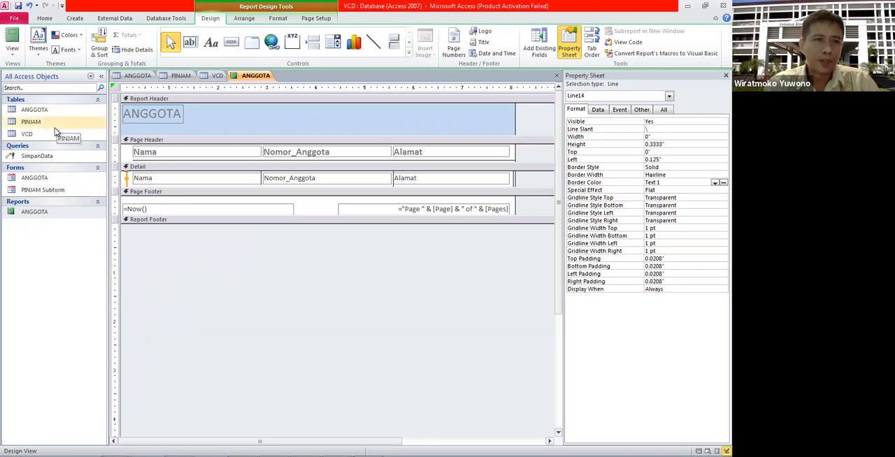
Step: Create a new query in Design View with the ANGGOTA, PINJAM and VCD tables
{"action": "left_click", "coordinate": [76, 19]}
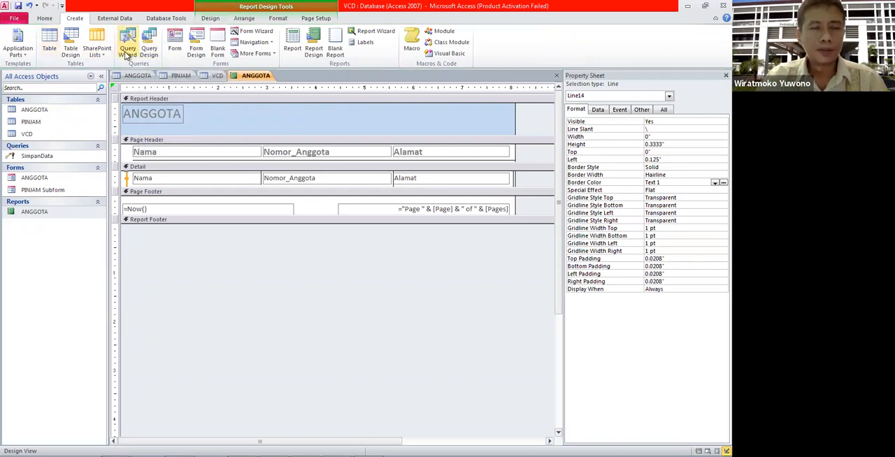
{"action": "left_click", "coordinate": [149, 49]}
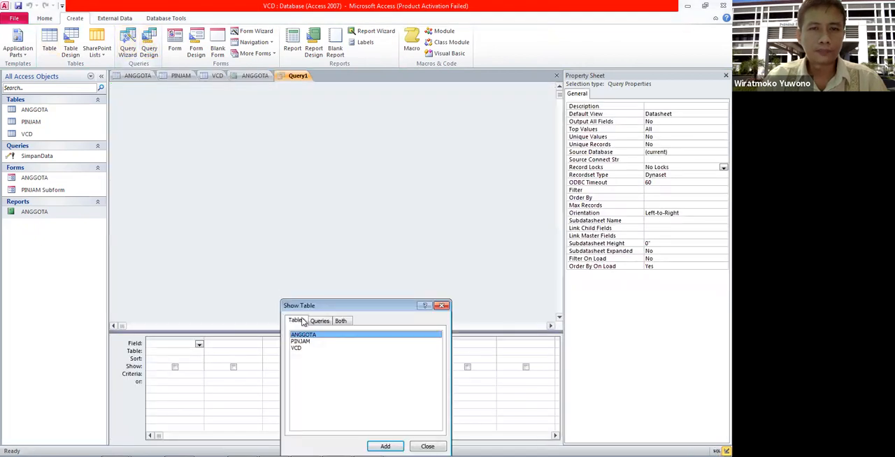
{"action": "double_click", "coordinate": [308, 335]}
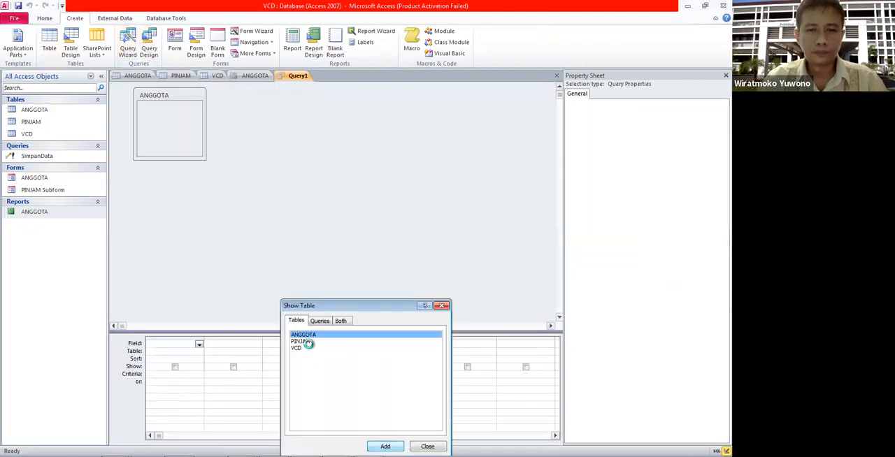
{"action": "left_click", "coordinate": [310, 342]}
{"action": "left_click", "coordinate": [386, 446]}
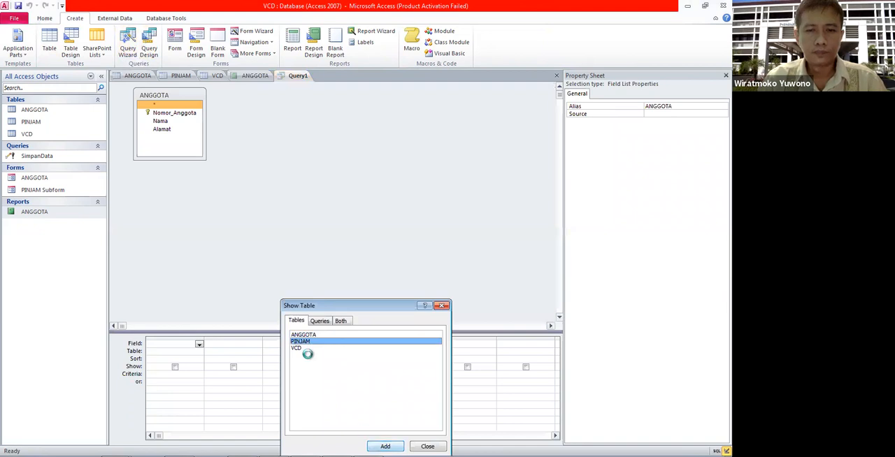
{"action": "left_click", "coordinate": [310, 349]}
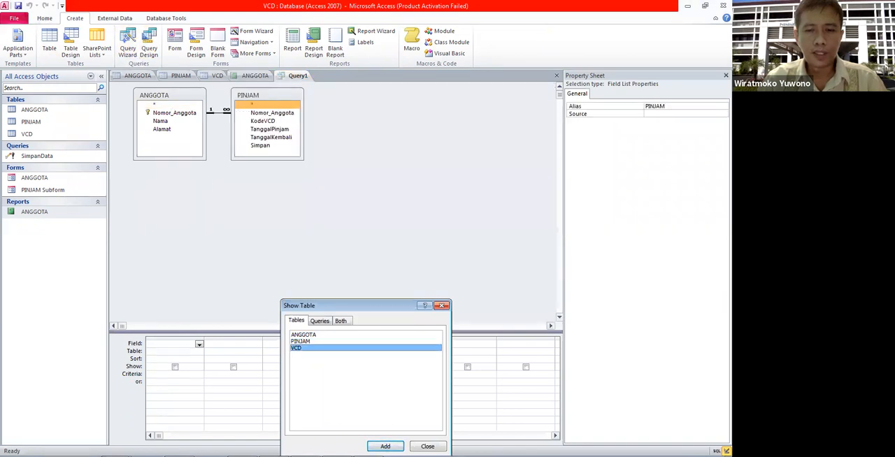
{"action": "left_click", "coordinate": [385, 446]}
{"action": "left_click", "coordinate": [428, 447]}
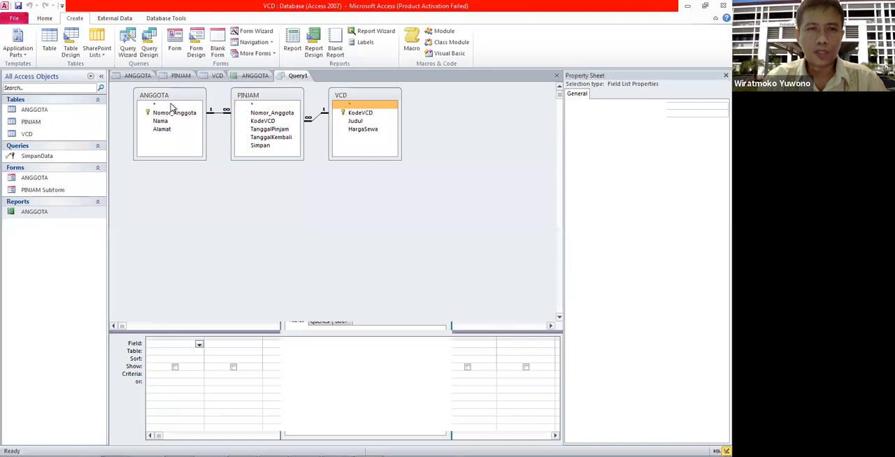
Step: Add the Nomor_Anggota and Nama fields from the ANGGOTA table to the query grid
{"action": "left_click", "coordinate": [176, 114]}
{"action": "left_click_drag", "start_coordinate": [176, 114], "coordinate": [161, 345]}
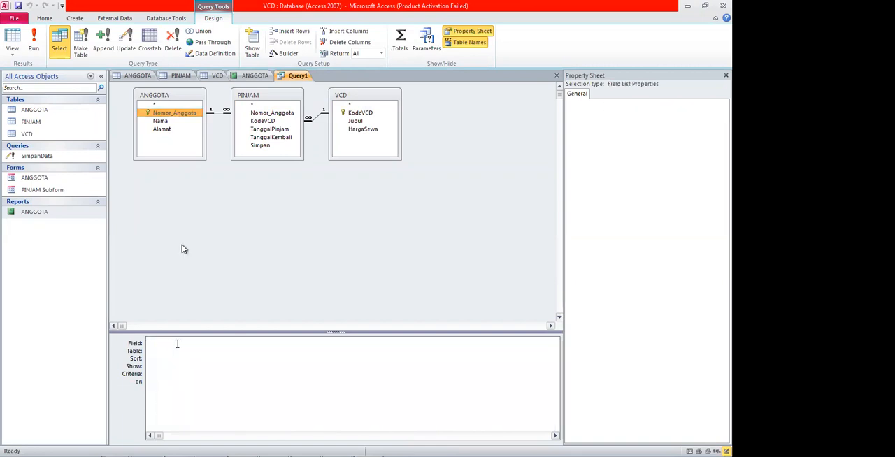
{"action": "left_click", "coordinate": [168, 121]}
{"action": "left_click_drag", "start_coordinate": [239, 332], "coordinate": [233, 343]}
Step: Add KodeVCD, Judul and HargaSewa from VCD, followed by TanggalPinjam and TanggalKembali from PINJAM, to the query grid
{"action": "left_click", "coordinate": [360, 114]}
{"action": "left_click_drag", "start_coordinate": [294, 343], "coordinate": [287, 344]}
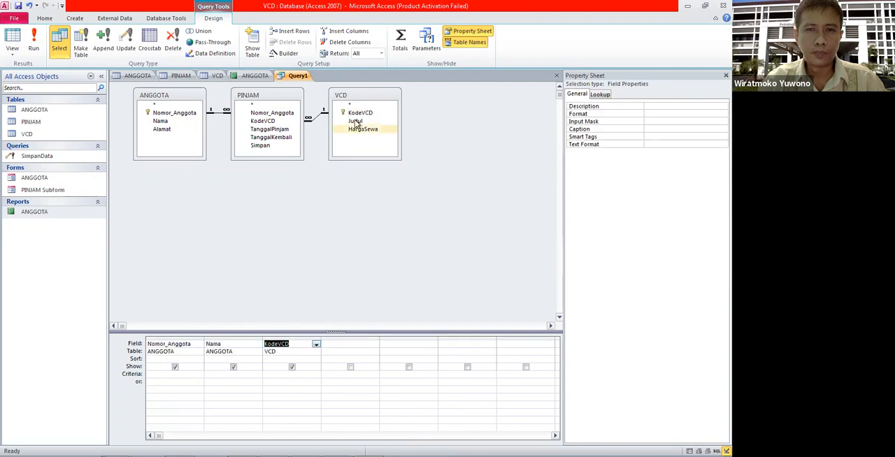
{"action": "left_click_drag", "start_coordinate": [356, 123], "coordinate": [334, 344]}
{"action": "left_click_drag", "start_coordinate": [372, 128], "coordinate": [393, 349]}
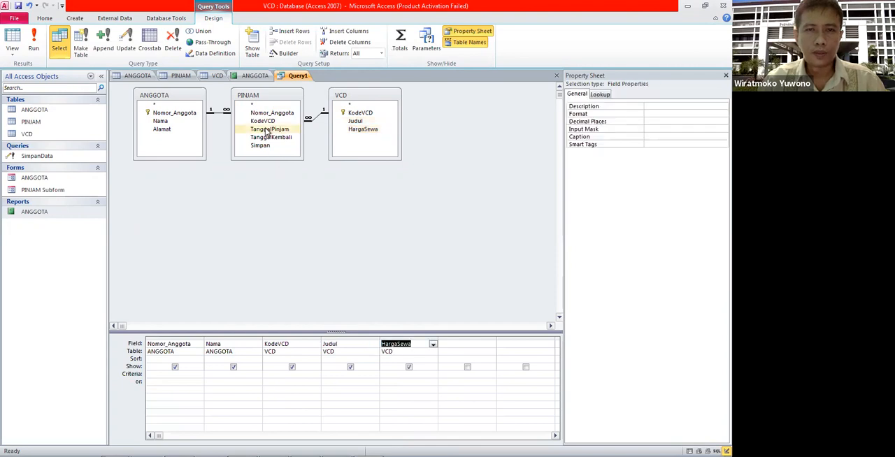
{"action": "left_click_drag", "start_coordinate": [269, 130], "coordinate": [459, 347]}
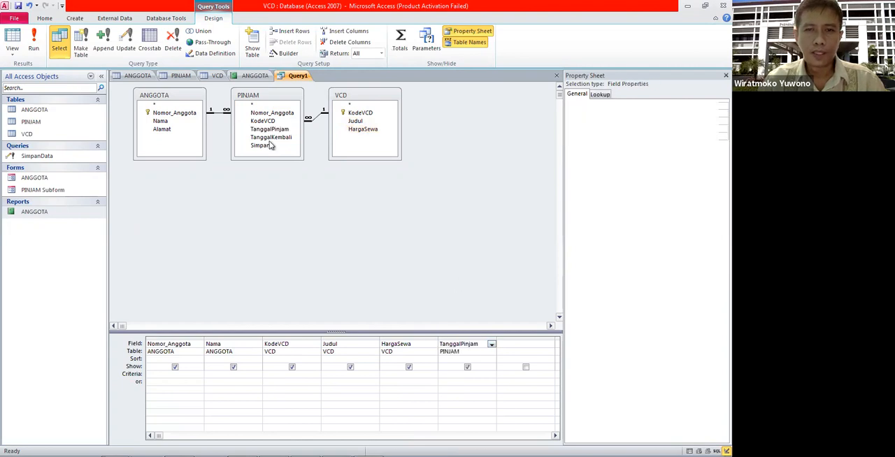
{"action": "left_click_drag", "start_coordinate": [271, 140], "coordinate": [523, 347]}
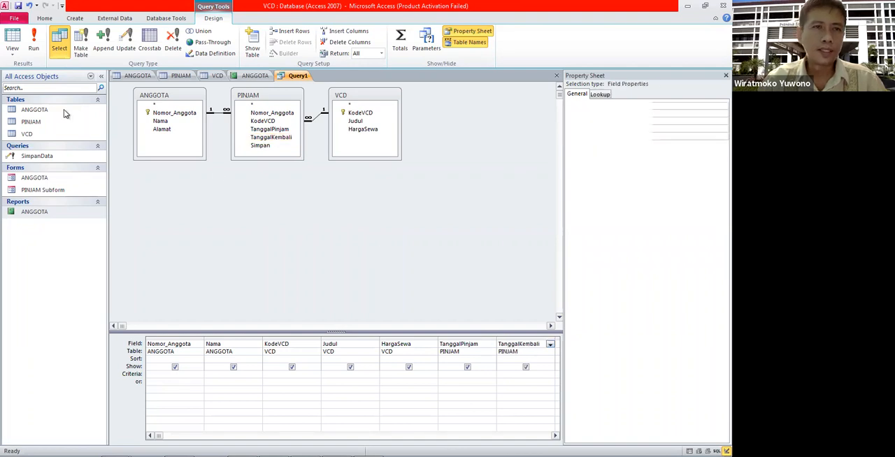
Step: Save the query under the name Qpinjam
{"action": "left_click", "coordinate": [19, 7]}
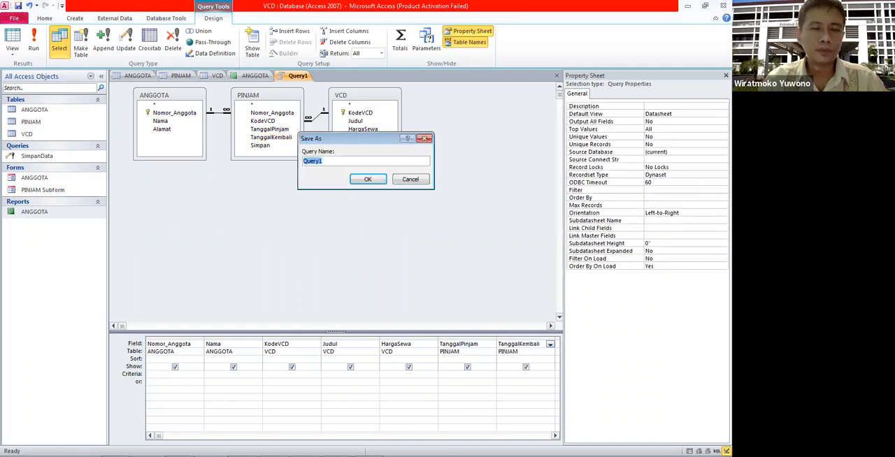
{"action": "type", "text": "Qpin"}
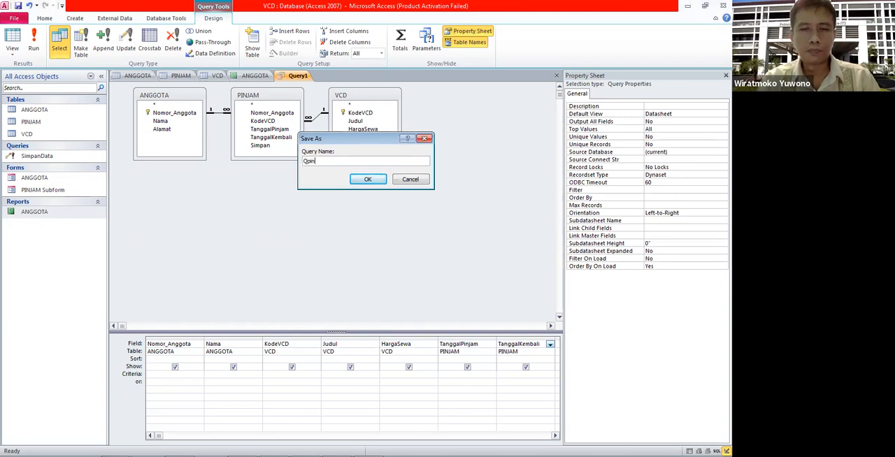
{"action": "left_click", "coordinate": [371, 181]}
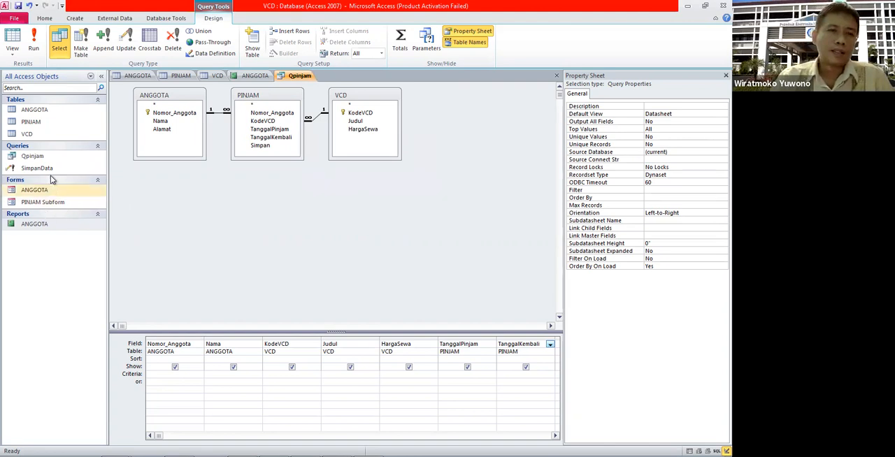
Step: Start a new report with the Report Wizard and include all seven fields of the Qpinjam query
{"action": "left_click", "coordinate": [77, 18]}
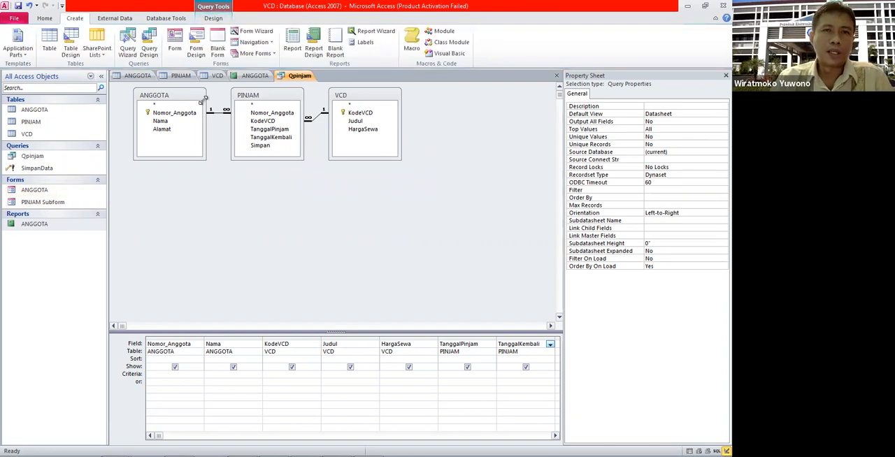
{"action": "left_click", "coordinate": [375, 30]}
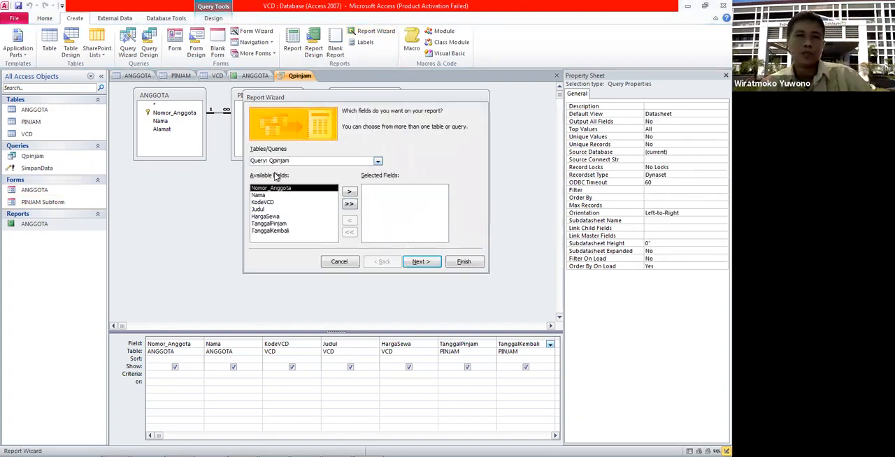
{"action": "left_click", "coordinate": [351, 192]}
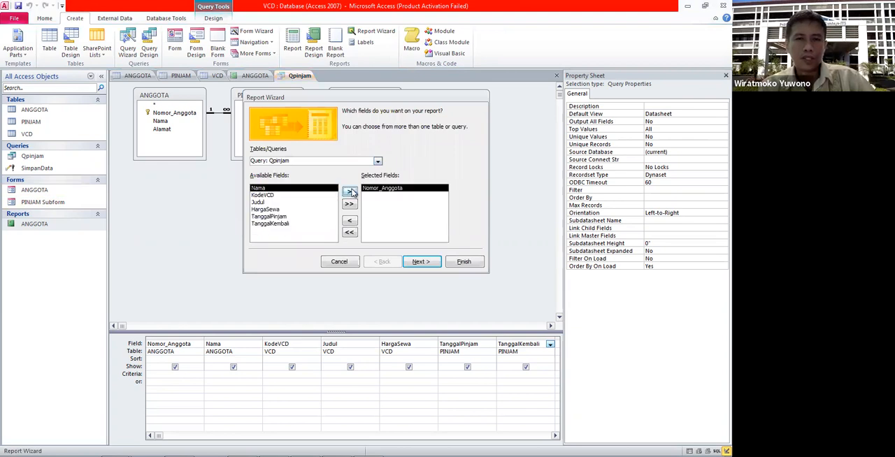
{"action": "left_click", "coordinate": [351, 192]}
{"action": "left_click", "coordinate": [350, 193]}
{"action": "left_click", "coordinate": [351, 192]}
{"action": "left_click", "coordinate": [350, 192]}
{"action": "left_click", "coordinate": [351, 192]}
{"action": "left_click", "coordinate": [420, 263]}
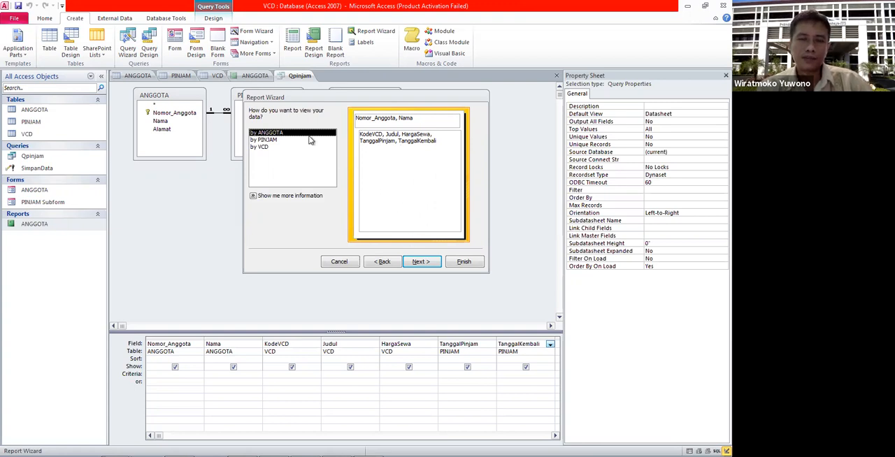
Step: View the report data by ANGGOTA and add a TanggalPinjam grouping level
{"action": "left_click", "coordinate": [422, 261]}
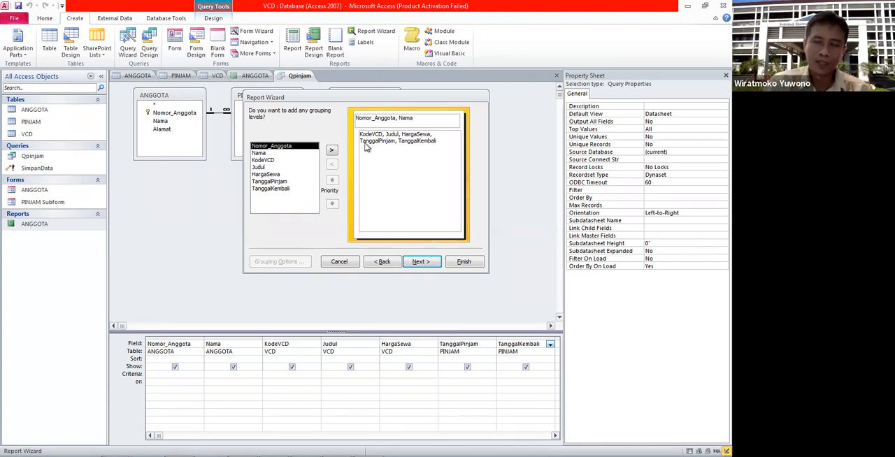
{"action": "left_click", "coordinate": [280, 182]}
{"action": "left_click", "coordinate": [331, 150]}
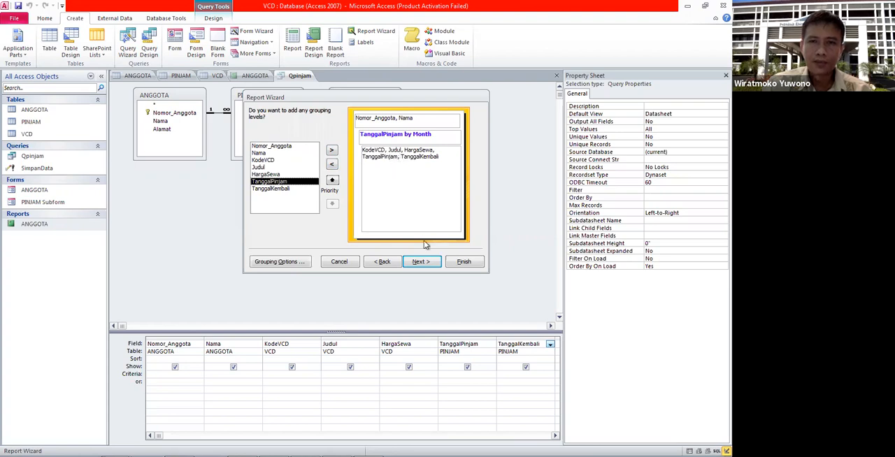
{"action": "left_click", "coordinate": [421, 261]}
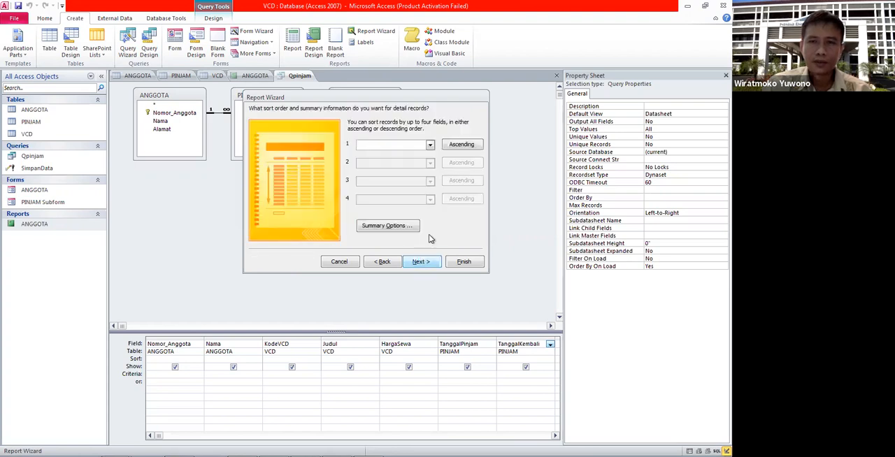
Step: Sort the detail records by TanggalPinjam in ascending order and summarize HargaSewa with Sum, showing Summary Only
{"action": "left_click", "coordinate": [430, 145]}
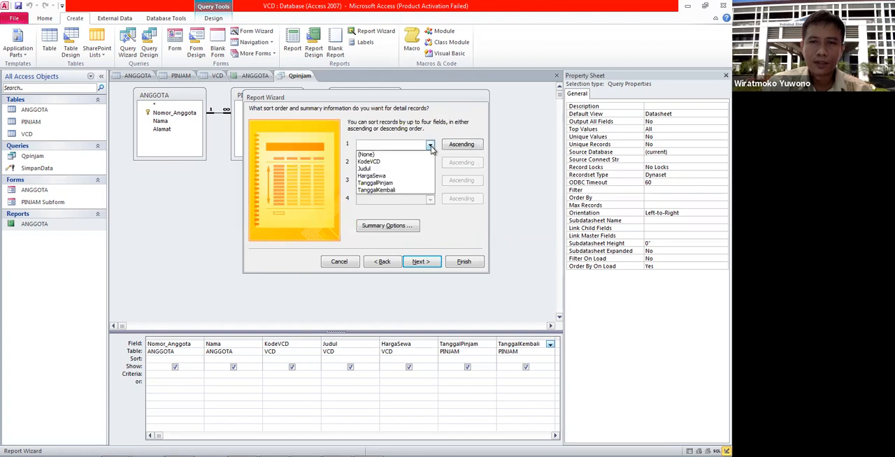
{"action": "left_click", "coordinate": [407, 184]}
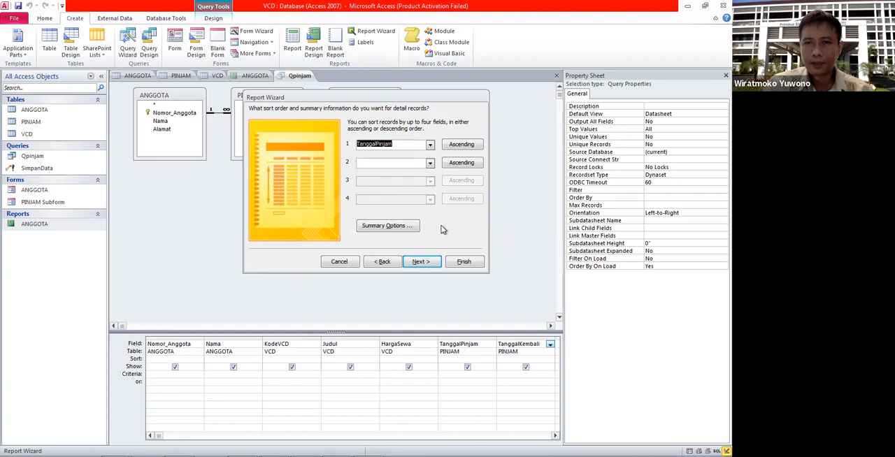
{"action": "left_click", "coordinate": [410, 229]}
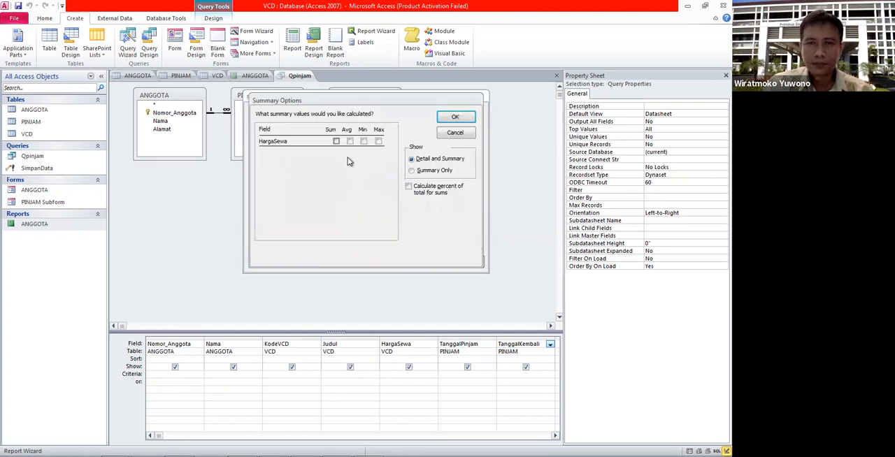
{"action": "left_click", "coordinate": [336, 140]}
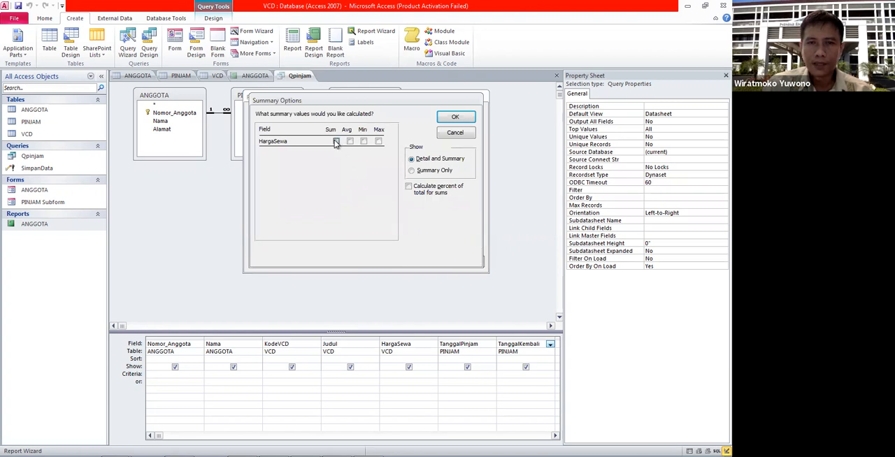
{"action": "left_click", "coordinate": [423, 173]}
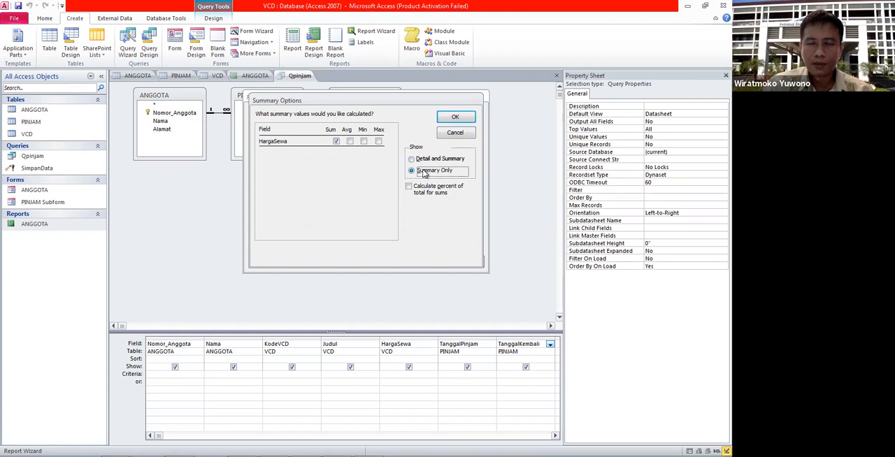
{"action": "left_click", "coordinate": [456, 118]}
{"action": "left_click", "coordinate": [423, 262]}
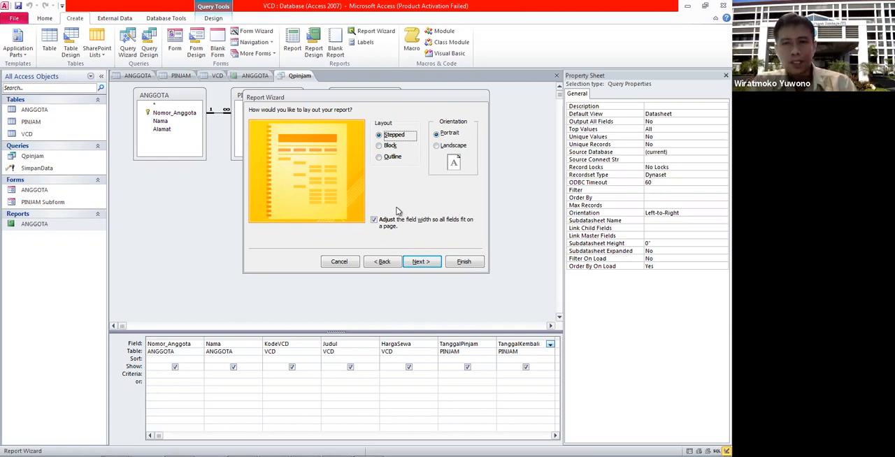
Step: Keep the stepped portrait layout, title the report LaporanPinjam and finish it with a preview
{"action": "left_click", "coordinate": [417, 262]}
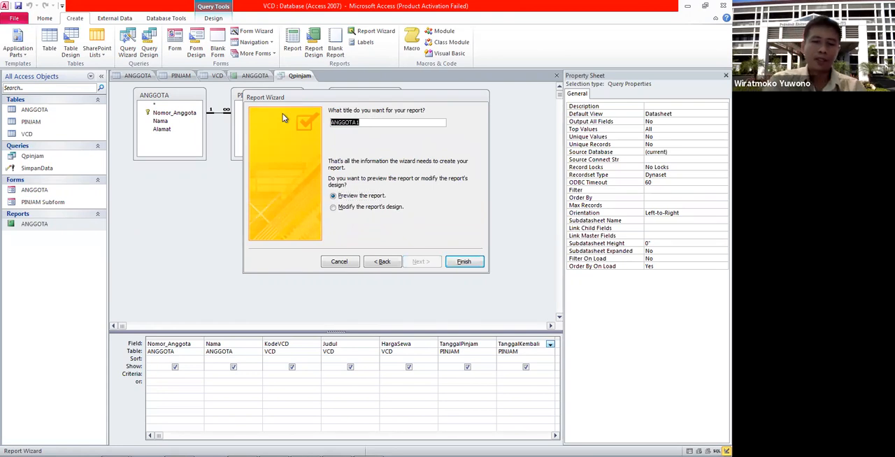
{"action": "type", "text": "Lapor"}
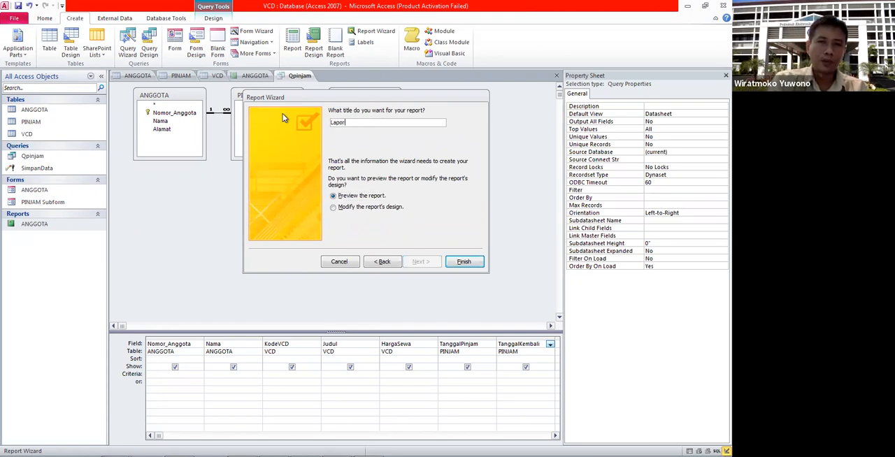
{"action": "type", "text": "anPinjam"}
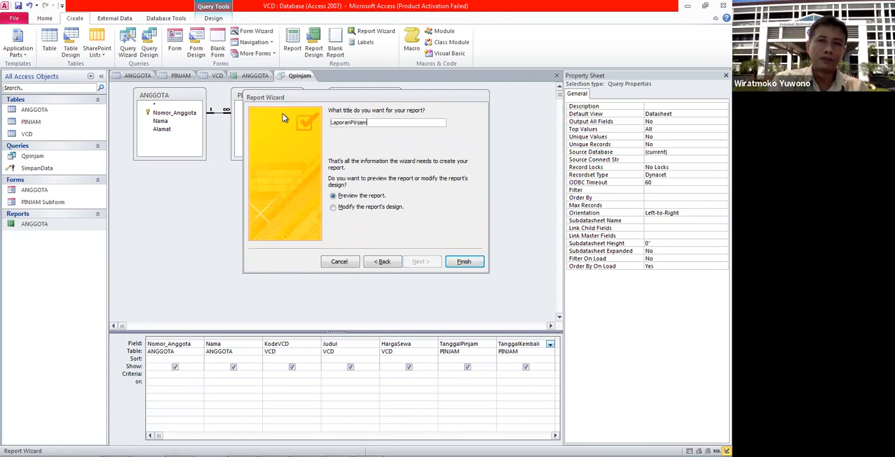
{"action": "left_click", "coordinate": [464, 261]}
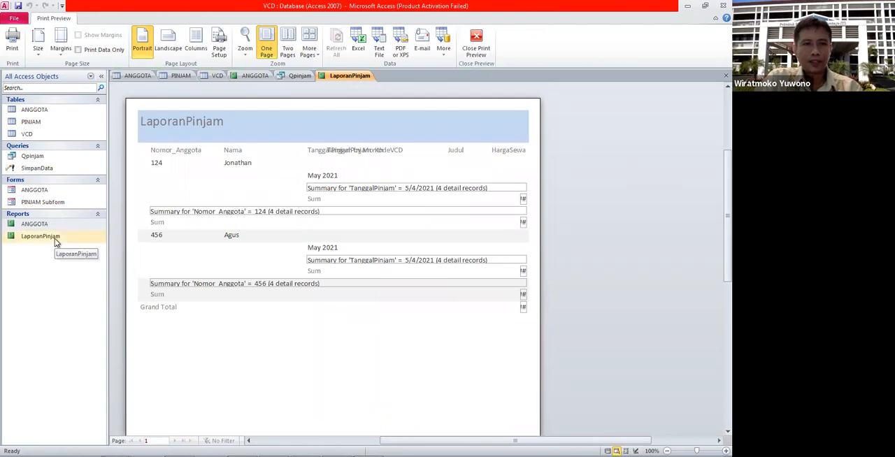
Step: Examine LaporanPinjam in Design View, check the data in the PINJAM table and Qpinjam query, and view the report again
{"action": "left_click", "coordinate": [55, 239]}
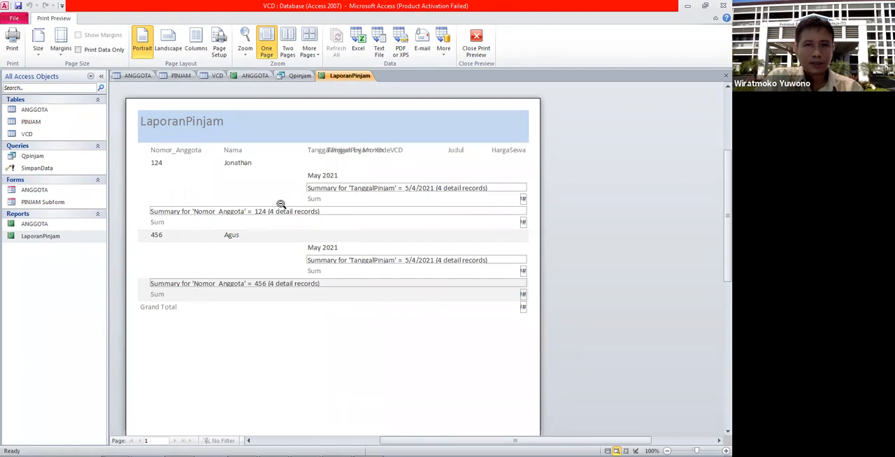
{"action": "right_click", "coordinate": [49, 238]}
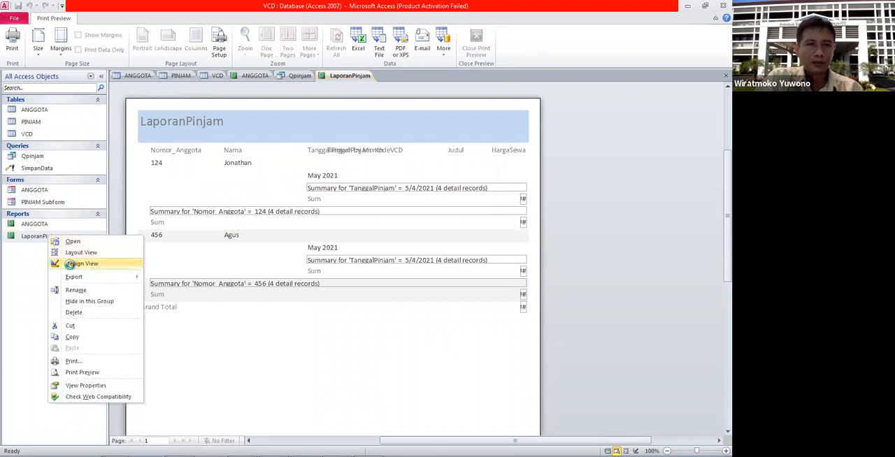
{"action": "left_click", "coordinate": [70, 265]}
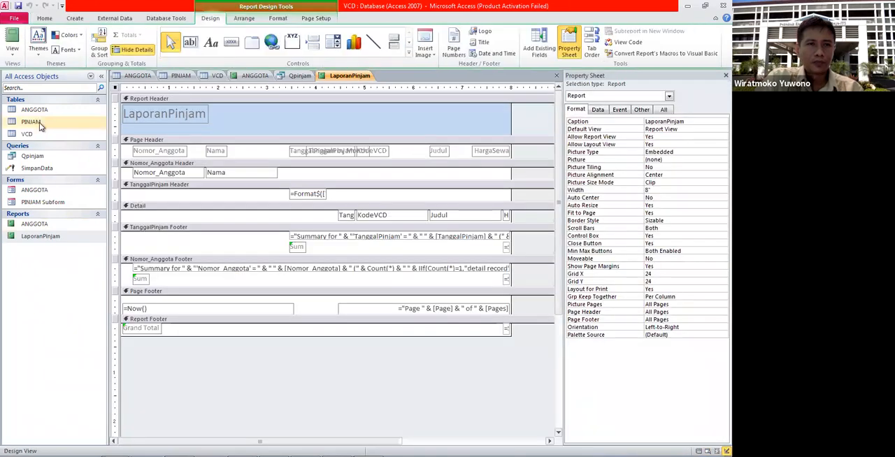
{"action": "double_click", "coordinate": [30, 122]}
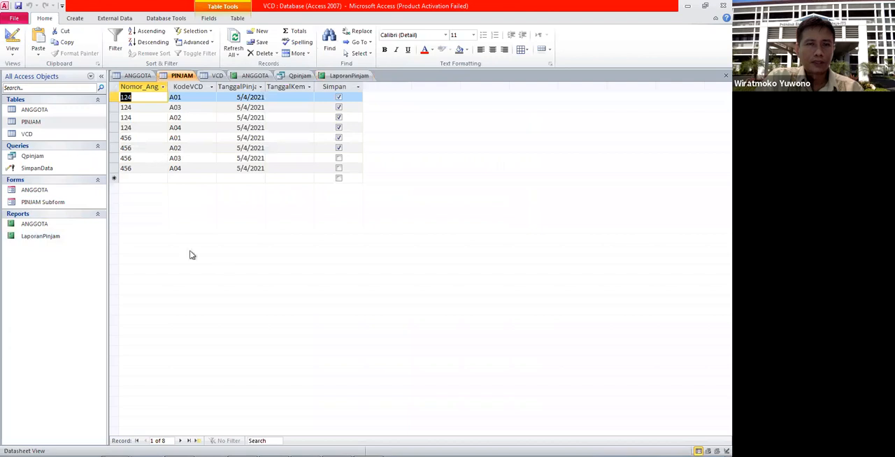
{"action": "double_click", "coordinate": [33, 156]}
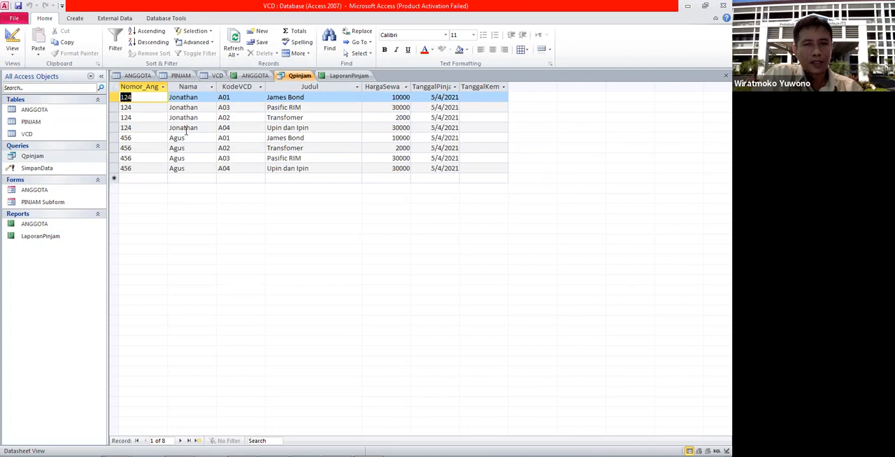
{"action": "double_click", "coordinate": [49, 242]}
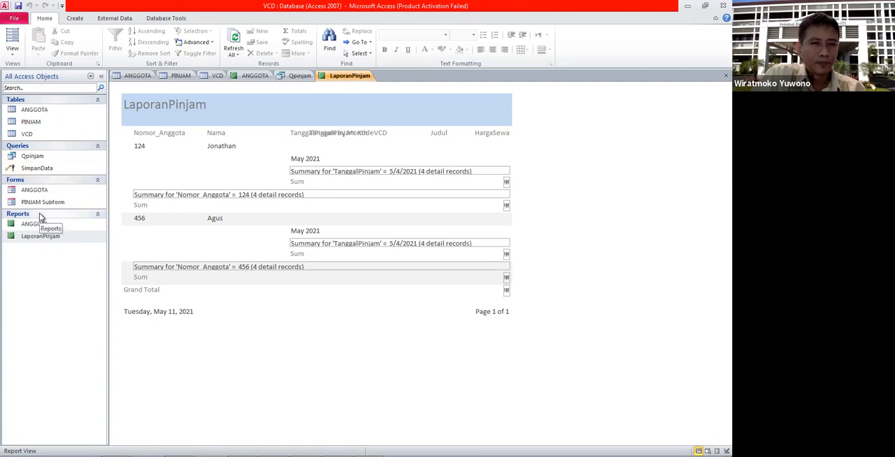
Step: Try to delete the LaporanPinjam report while it is open, and close it
{"action": "left_click", "coordinate": [38, 236]}
{"action": "right_click", "coordinate": [38, 236]}
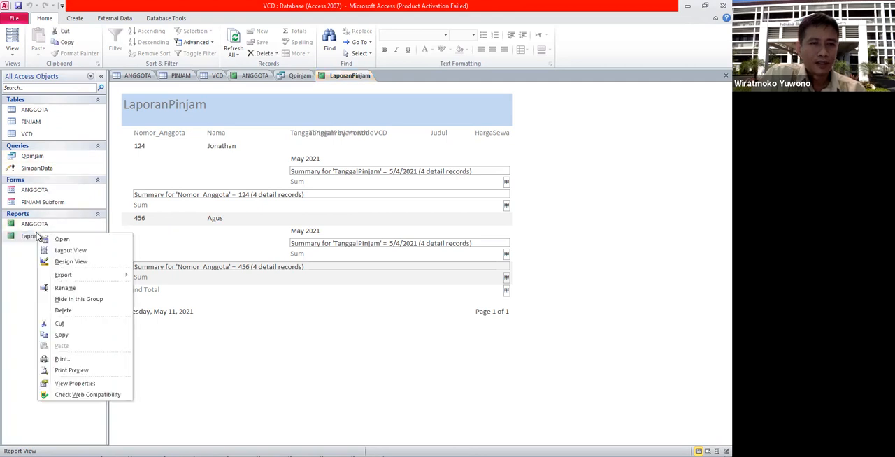
{"action": "left_click", "coordinate": [58, 310]}
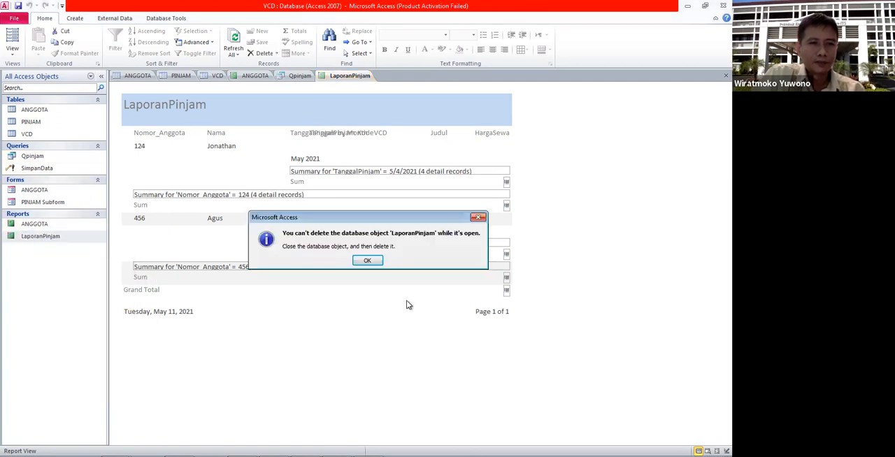
{"action": "left_click", "coordinate": [375, 261]}
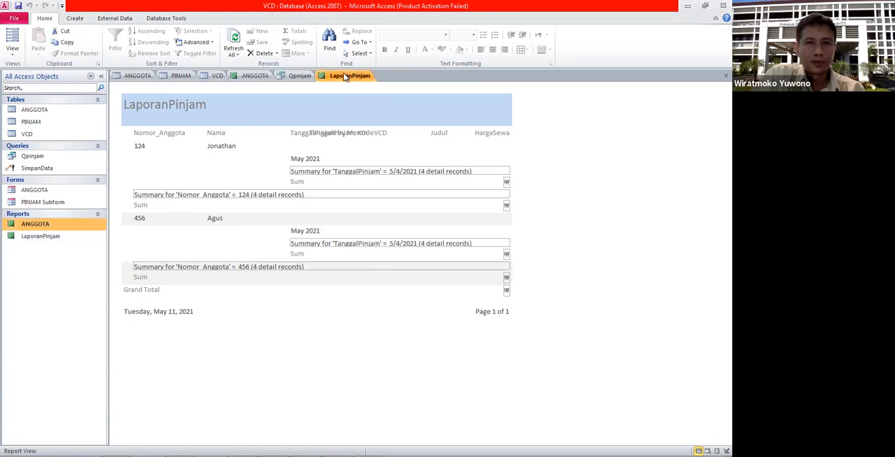
{"action": "right_click", "coordinate": [344, 77]}
{"action": "left_click", "coordinate": [360, 91]}
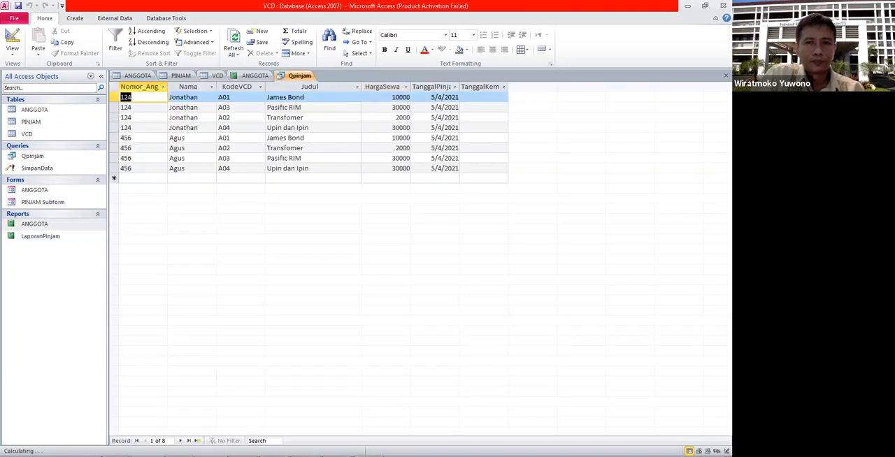
Step: Delete the closed LaporanPinjam report from the database
{"action": "right_click", "coordinate": [49, 237]}
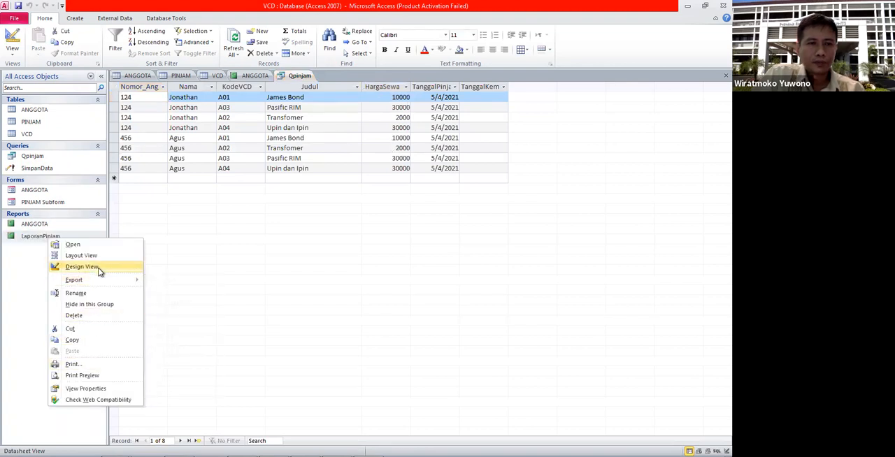
{"action": "left_click", "coordinate": [302, 127]}
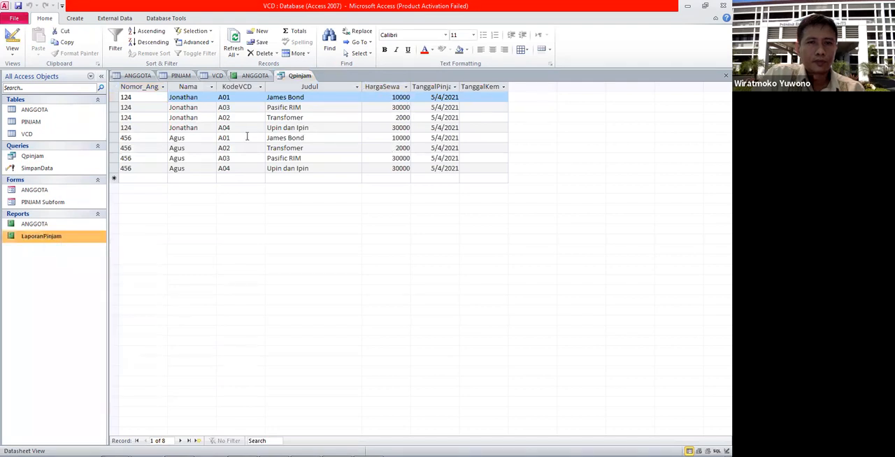
{"action": "right_click", "coordinate": [56, 243]}
{"action": "left_click", "coordinate": [342, 252]}
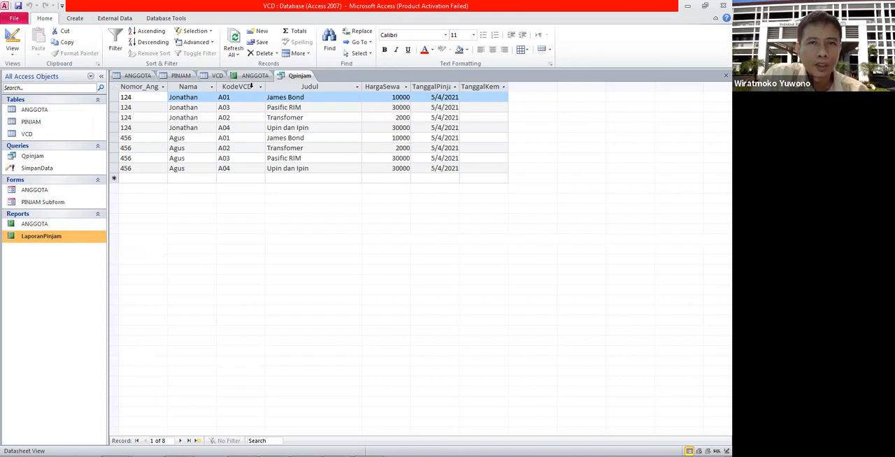
{"action": "left_click", "coordinate": [254, 75]}
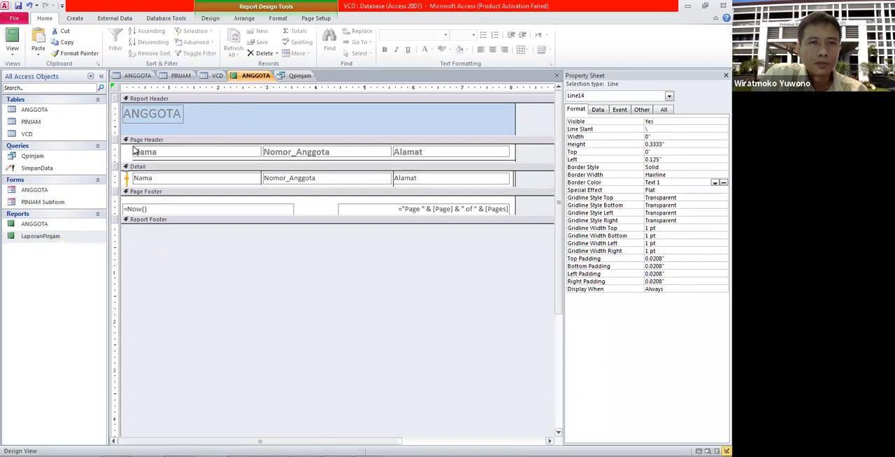
{"action": "left_click", "coordinate": [47, 236]}
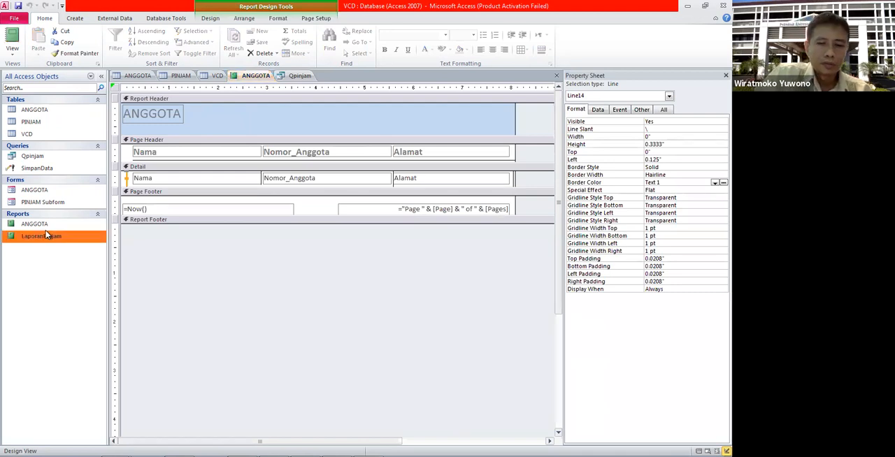
{"action": "key", "text": "Delete"}
{"action": "key", "text": "Return"}
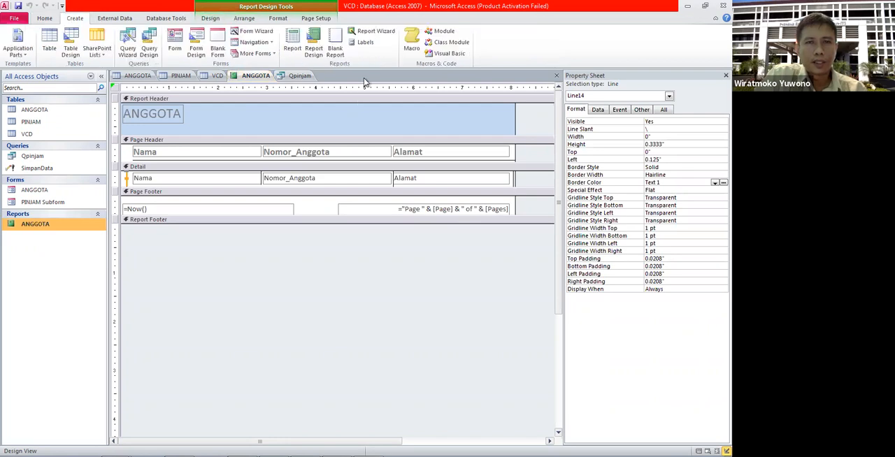
Step: Start a new report with the Report Wizard, using all fields of the Qpinjam query
{"action": "left_click", "coordinate": [376, 31]}
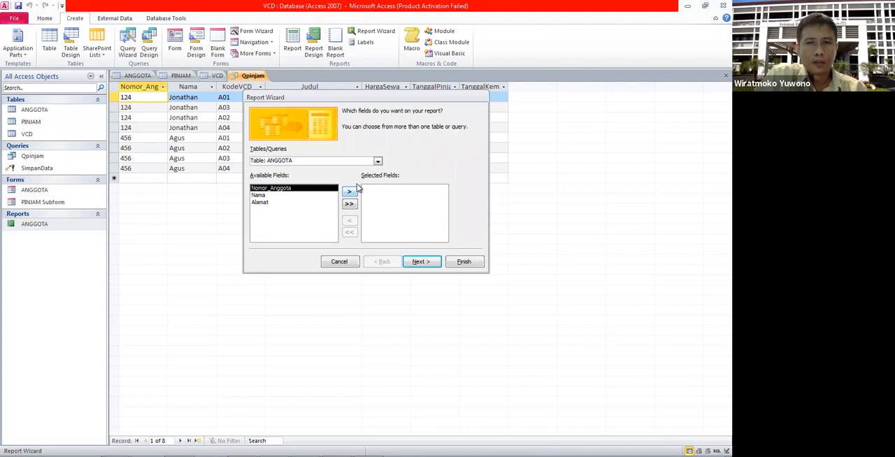
{"action": "left_click", "coordinate": [378, 162]}
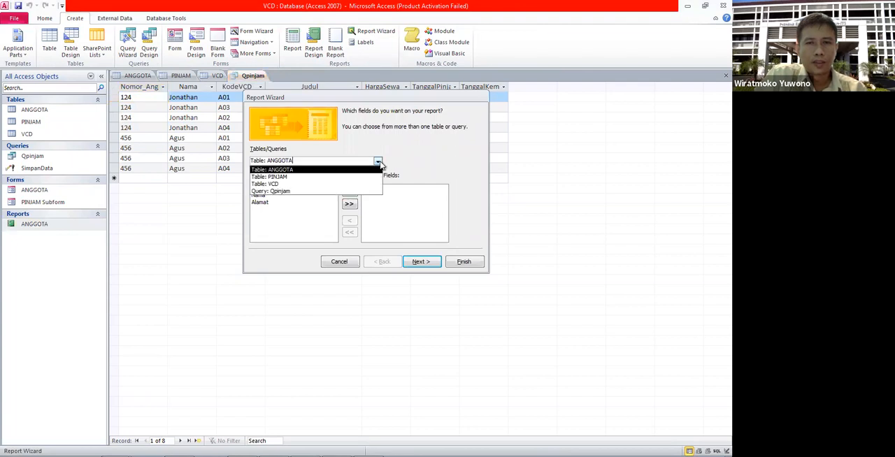
{"action": "left_click", "coordinate": [356, 191]}
{"action": "left_click", "coordinate": [349, 204]}
{"action": "left_click", "coordinate": [419, 262]}
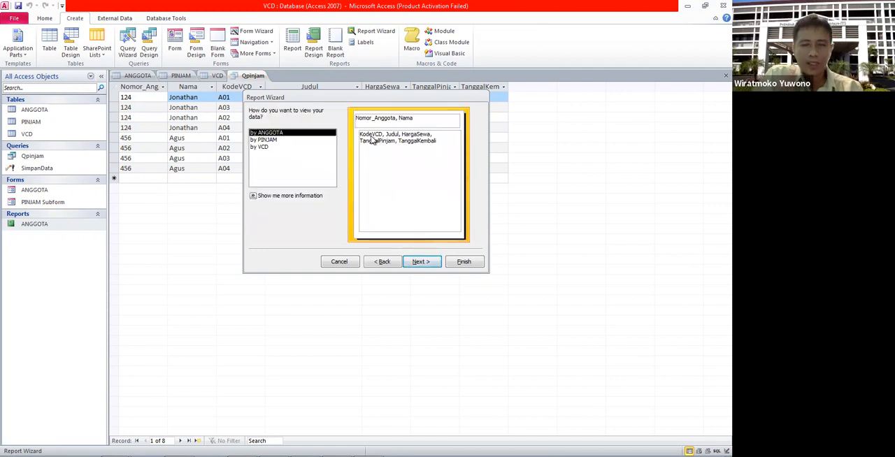
Step: Keep the data viewed by ANGGOTA without extra grouping levels, and sort the detail records by TanggalPinjam in ascending order
{"action": "left_click", "coordinate": [418, 260]}
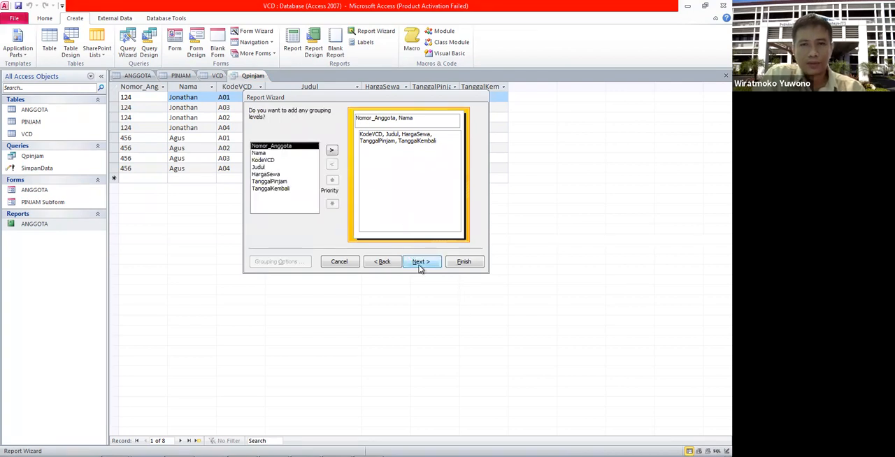
{"action": "left_click", "coordinate": [420, 262]}
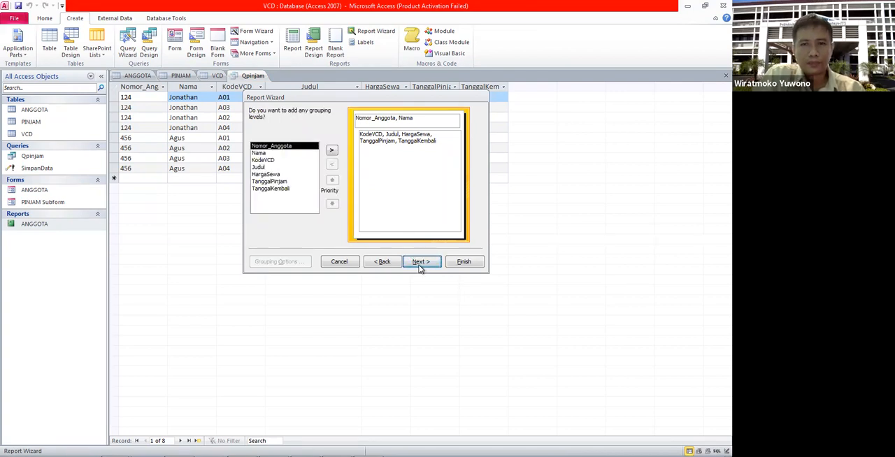
{"action": "left_click", "coordinate": [430, 145]}
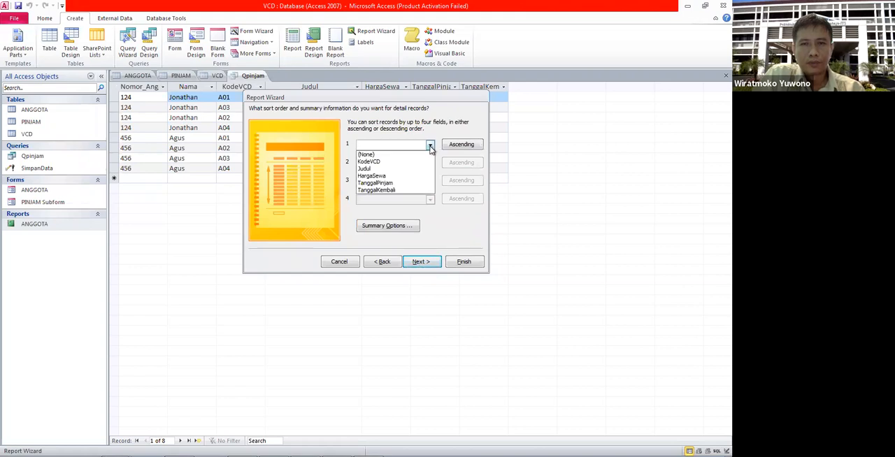
{"action": "left_click", "coordinate": [413, 183]}
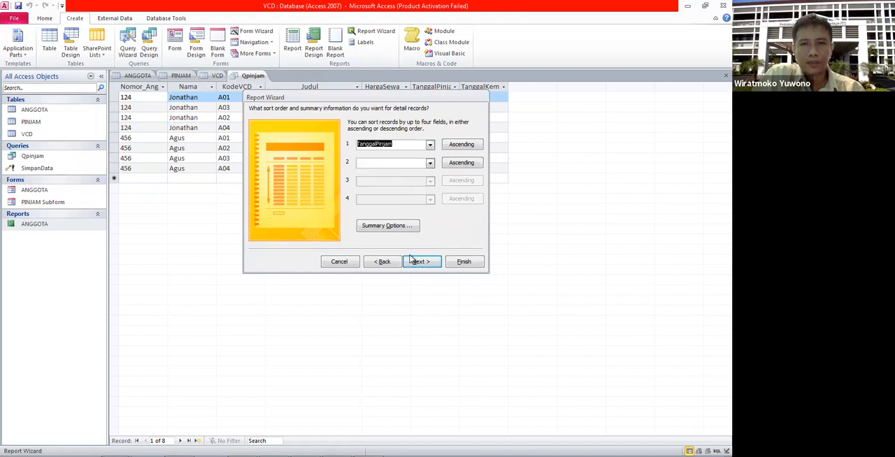
{"action": "left_click", "coordinate": [417, 263]}
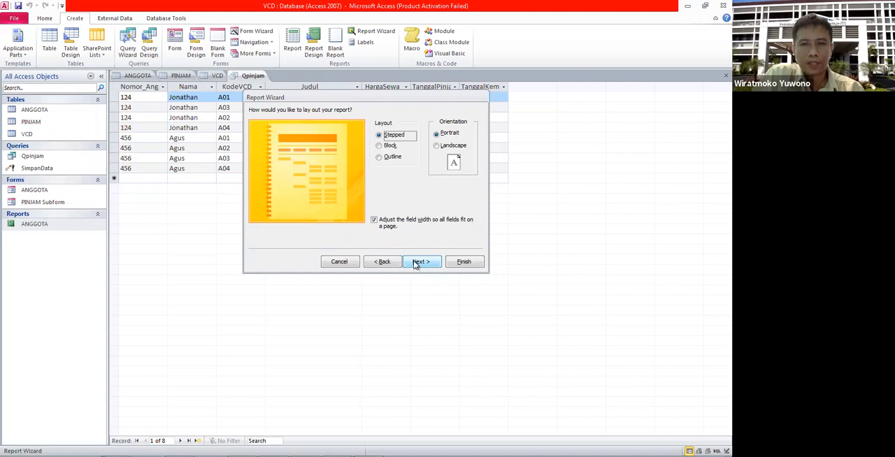
Step: Keep the stepped portrait layout, title the report LaporanPinjam1 and finish it with a preview
{"action": "left_click", "coordinate": [418, 262]}
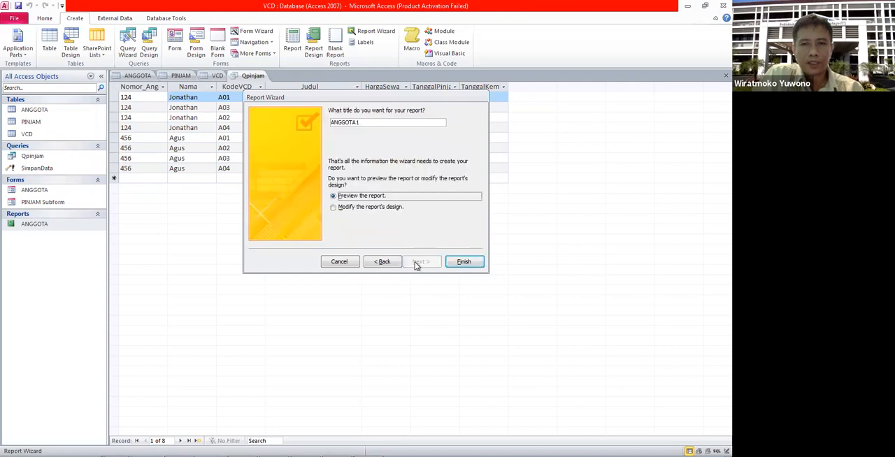
{"action": "left_click_drag", "start_coordinate": [369, 123], "coordinate": [267, 114]}
{"action": "type", "text": "Laporan"}
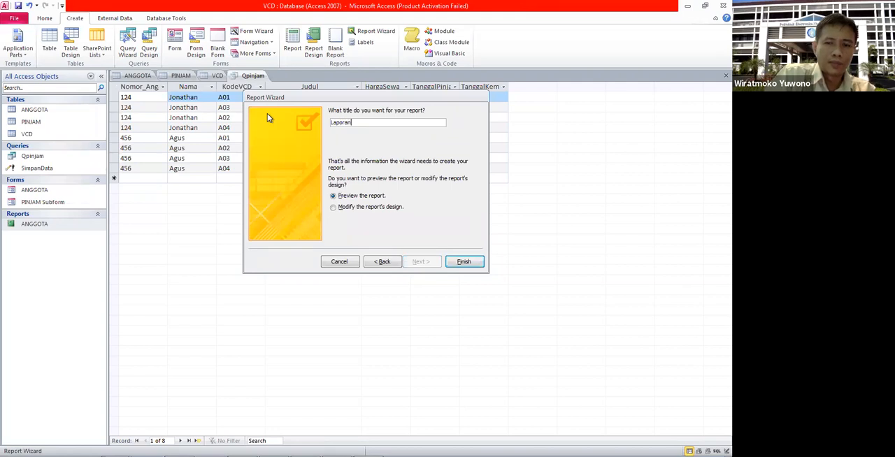
{"action": "type", "text": "Pinjam1"}
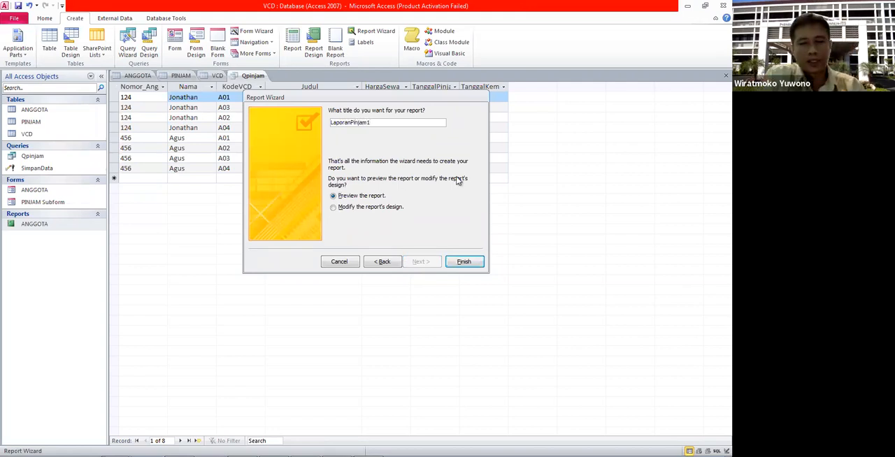
{"action": "left_click", "coordinate": [464, 262]}
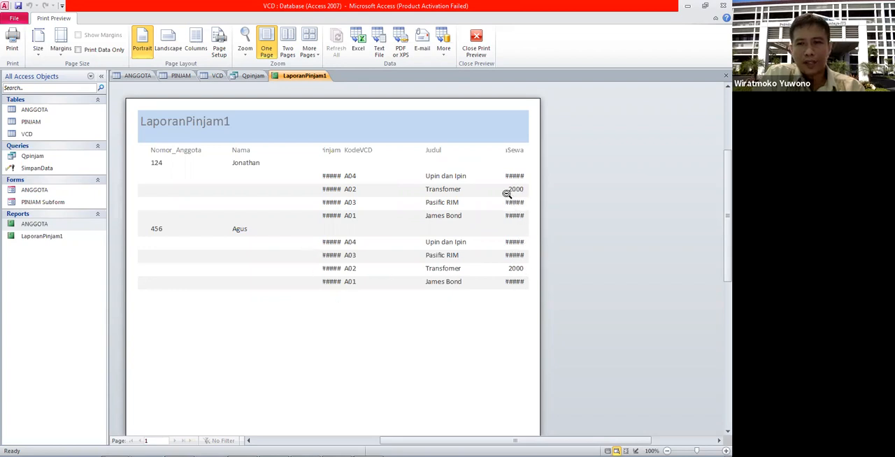
Step: Open LaporanPinjam1 in Design View, narrow the Property Sheet and widen the report to about 9.9 inches
{"action": "left_click", "coordinate": [41, 235]}
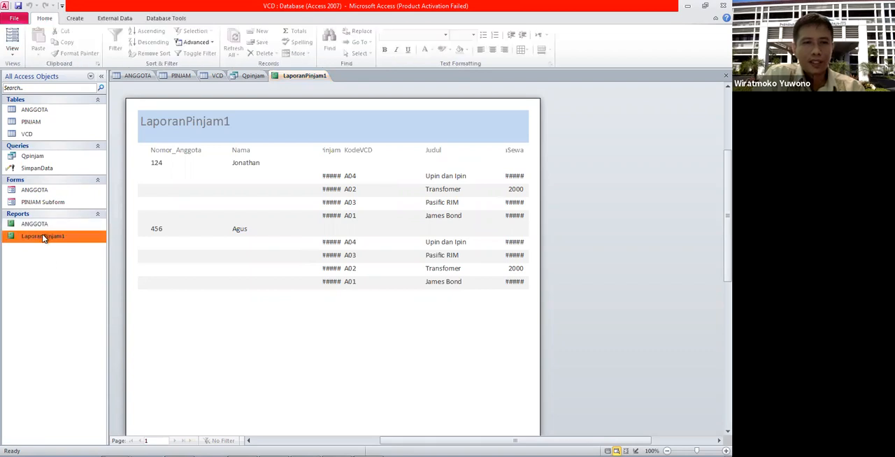
{"action": "right_click", "coordinate": [43, 237]}
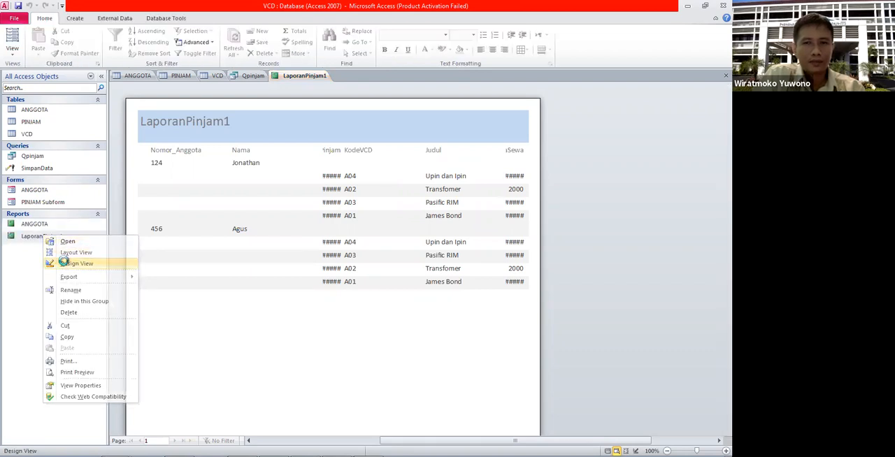
{"action": "left_click", "coordinate": [68, 262]}
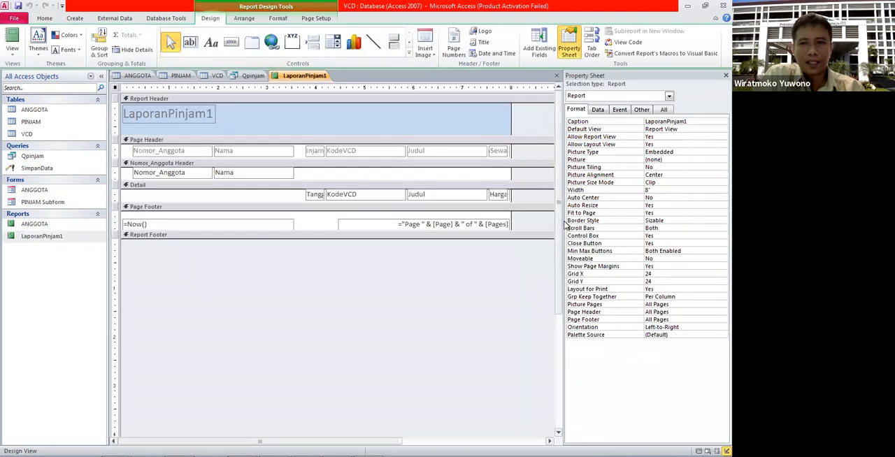
{"action": "mouse_move", "coordinate": [563, 221]}
{"action": "left_mouse_down"}
{"action": "mouse_move", "coordinate": [633, 221]}
{"action": "mouse_move", "coordinate": [570, 211]}
{"action": "left_mouse_up"}
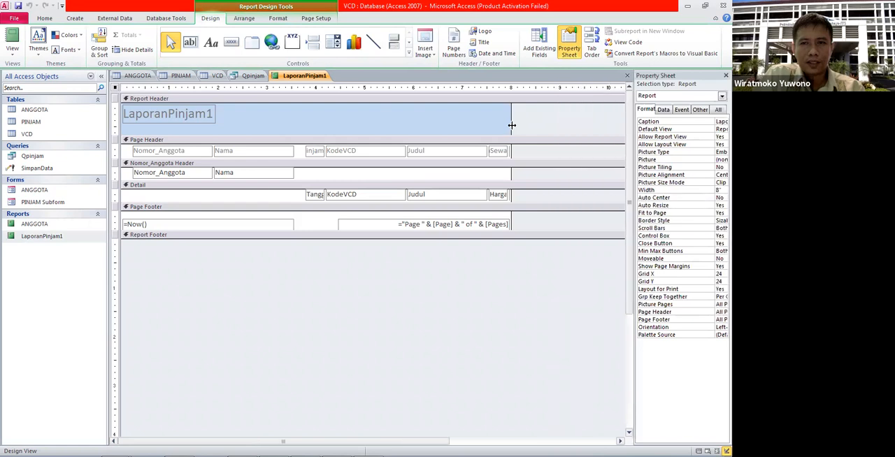
{"action": "left_click_drag", "start_coordinate": [512, 125], "coordinate": [604, 124]}
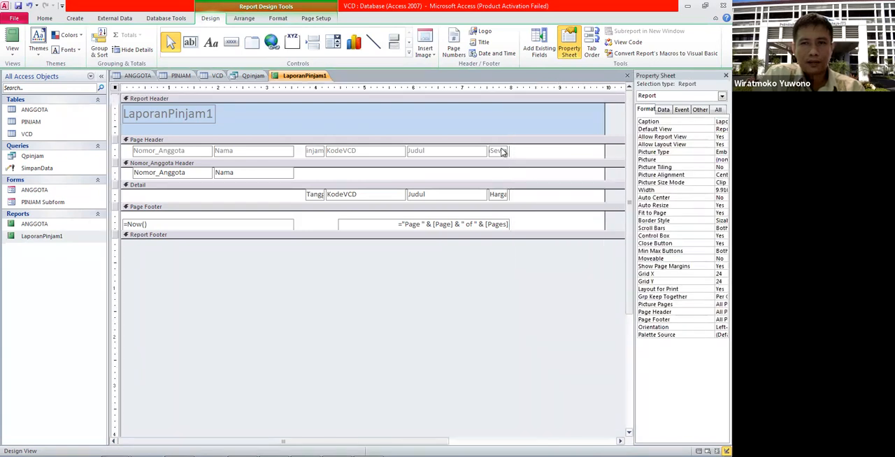
Step: Try to widen the HargaSewa heading label in the page header
{"action": "left_click", "coordinate": [502, 151]}
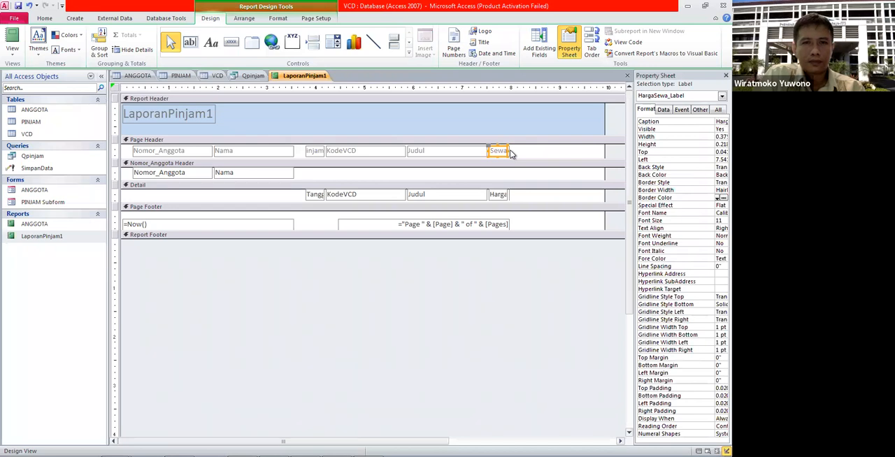
{"action": "left_click_drag", "start_coordinate": [507, 150], "coordinate": [551, 152]}
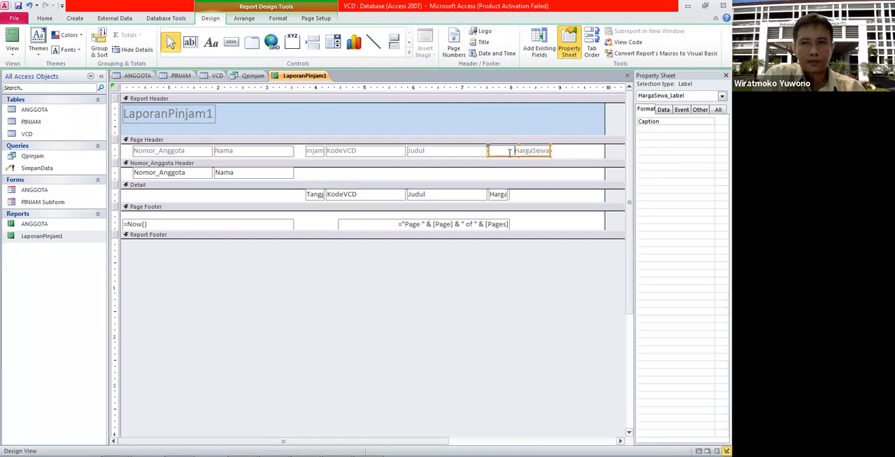
{"action": "left_click", "coordinate": [554, 153]}
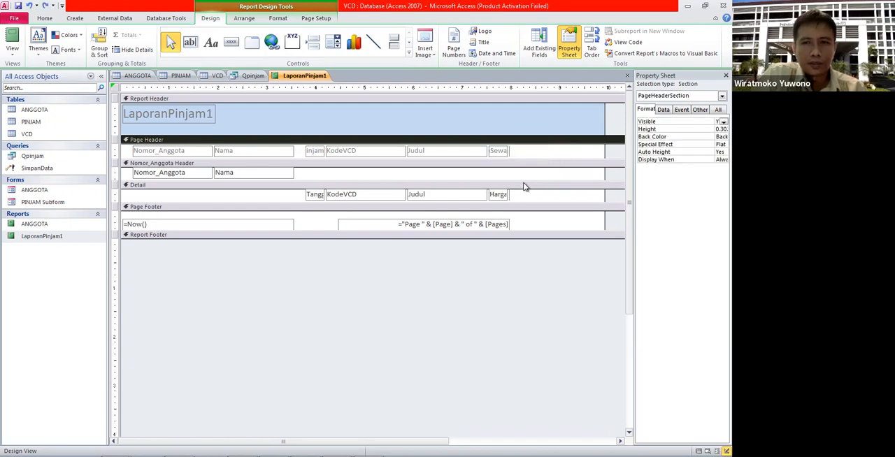
Step: Widen the HargaSewa and Judul text boxes in the Detail section and shift them side by side toward the report's right edge
{"action": "left_click", "coordinate": [505, 196]}
{"action": "left_click_drag", "start_coordinate": [507, 196], "coordinate": [600, 194]}
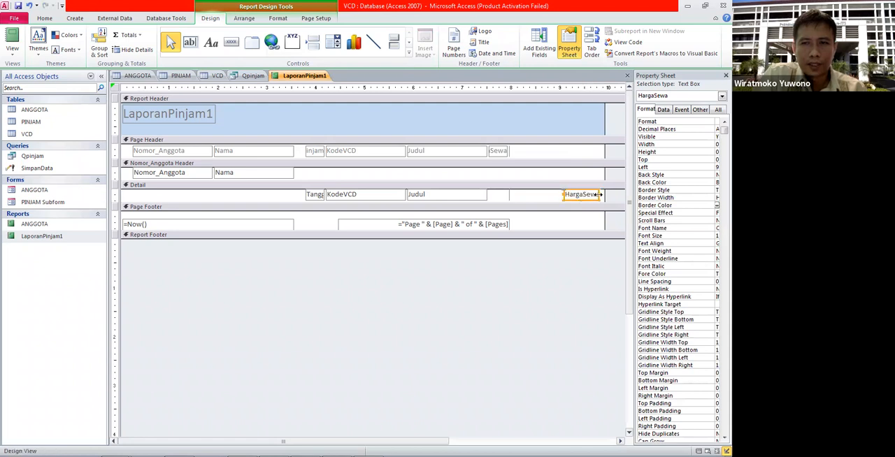
{"action": "left_click", "coordinate": [481, 196]}
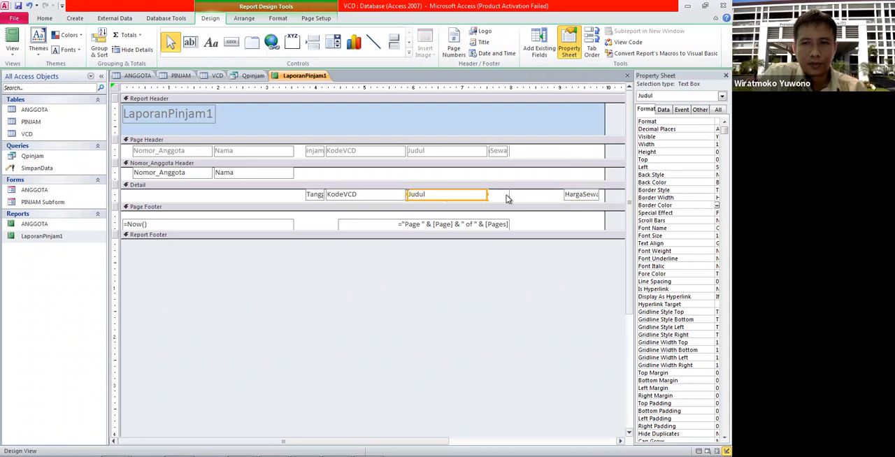
{"action": "left_click", "coordinate": [510, 200]}
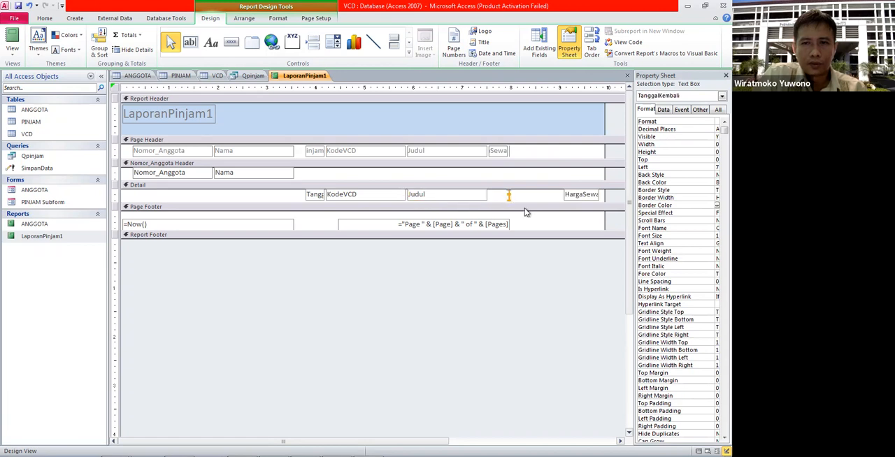
{"action": "left_click", "coordinate": [473, 197]}
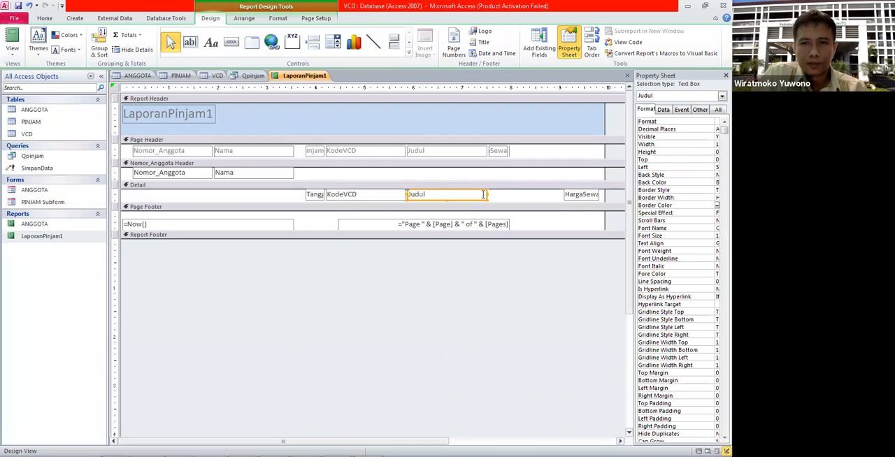
{"action": "left_click_drag", "start_coordinate": [486, 193], "coordinate": [507, 194]}
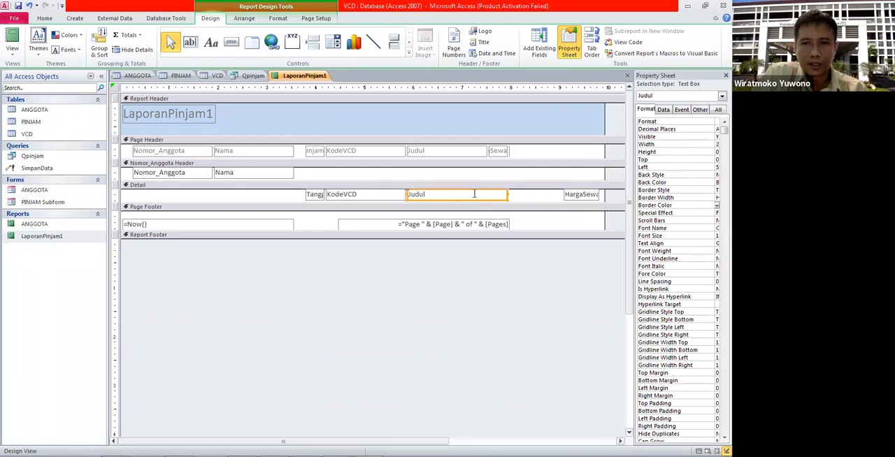
{"action": "left_click", "coordinate": [520, 194]}
{"action": "left_click_drag", "start_coordinate": [470, 199], "coordinate": [526, 196]}
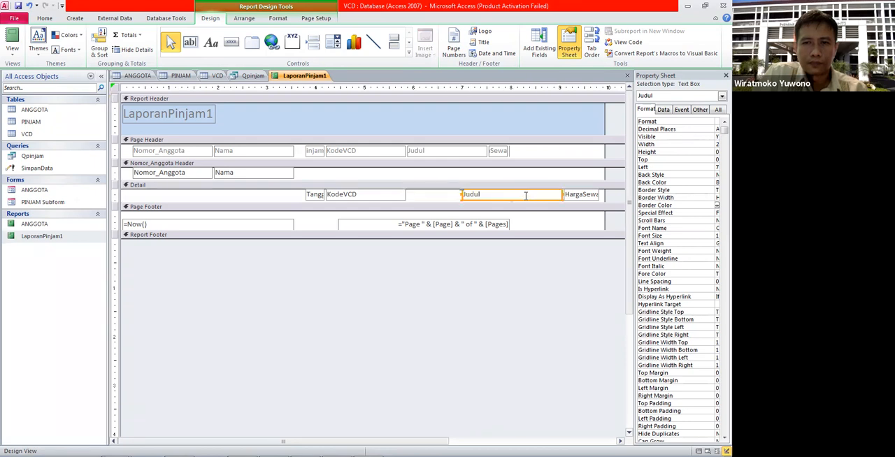
Step: Move the KodeVCD text box next to Judul in the Detail section and widen the TanggalPinjam text box to fit its full name
{"action": "left_click_drag", "start_coordinate": [374, 199], "coordinate": [432, 195]}
{"action": "left_click", "coordinate": [318, 195]}
{"action": "left_click_drag", "start_coordinate": [329, 193], "coordinate": [363, 195]}
{"action": "left_click", "coordinate": [383, 179]}
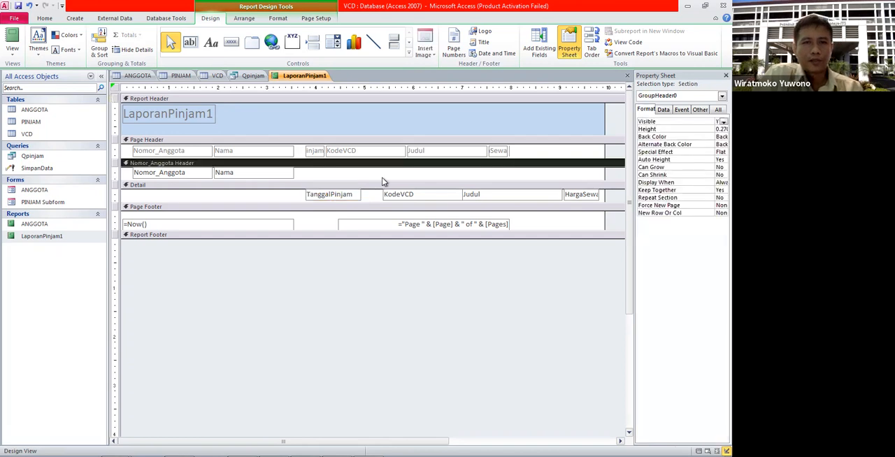
Step: Check the rearranged detail columns of LaporanPinjam1 in Report View and return to Design View
{"action": "double_click", "coordinate": [50, 236]}
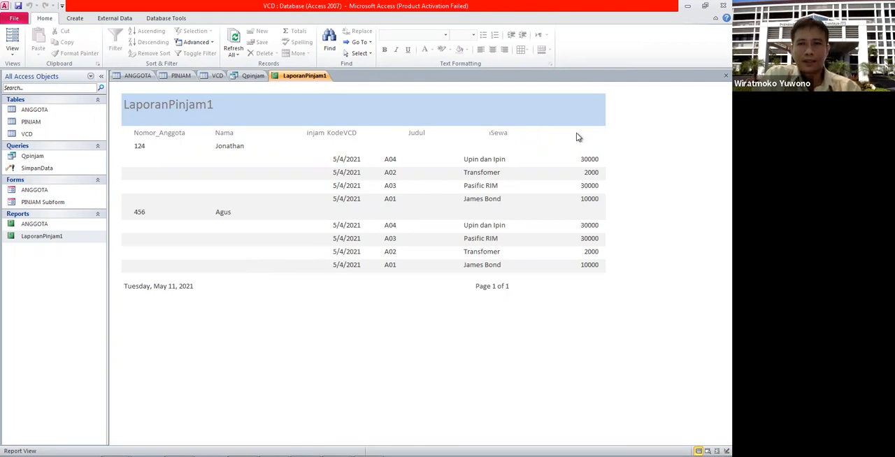
{"action": "right_click", "coordinate": [37, 235]}
{"action": "left_click", "coordinate": [51, 262]}
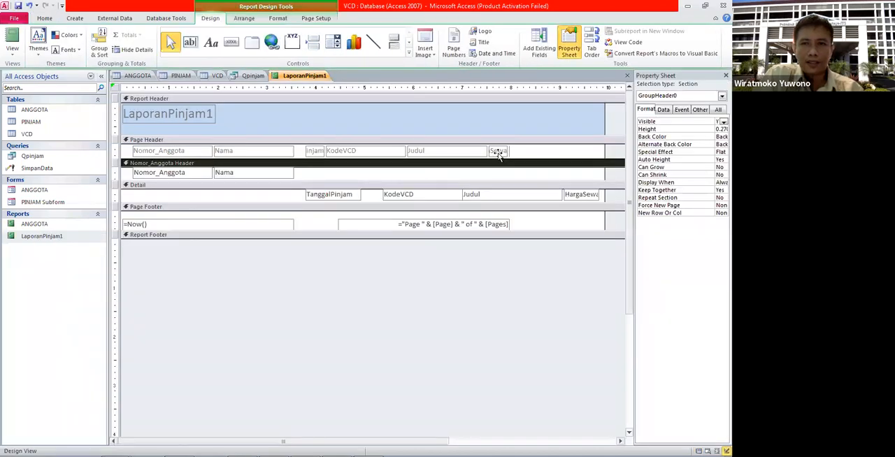
Step: Move the HargaSewa heading above its detail column, widen it to about 0.92 inches and change its caption to Harga Sewa
{"action": "left_click", "coordinate": [499, 153]}
{"action": "left_click", "coordinate": [509, 152]}
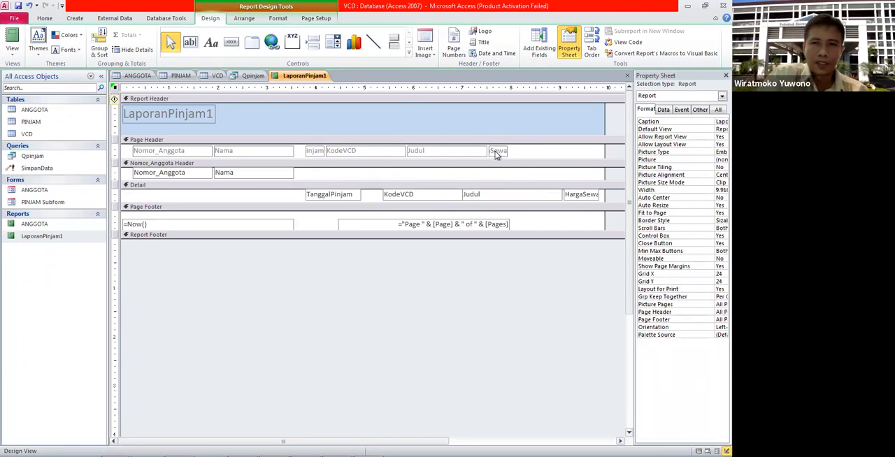
{"action": "left_click_drag", "start_coordinate": [499, 151], "coordinate": [607, 150]}
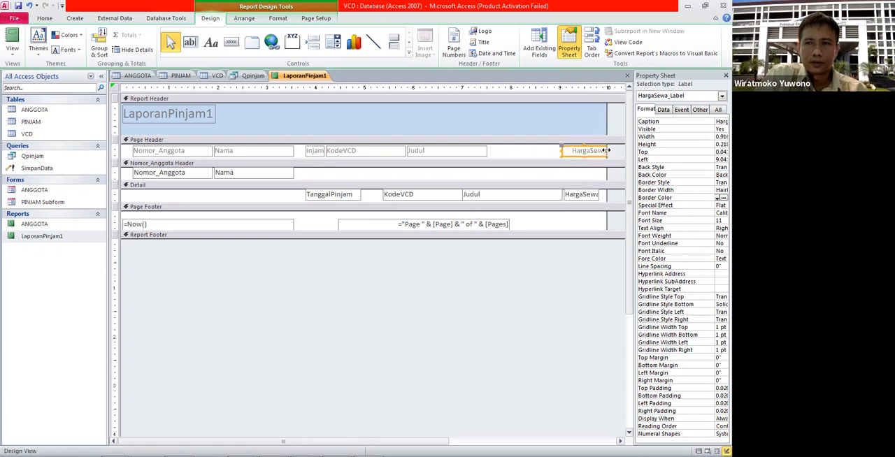
{"action": "left_click", "coordinate": [591, 151]}
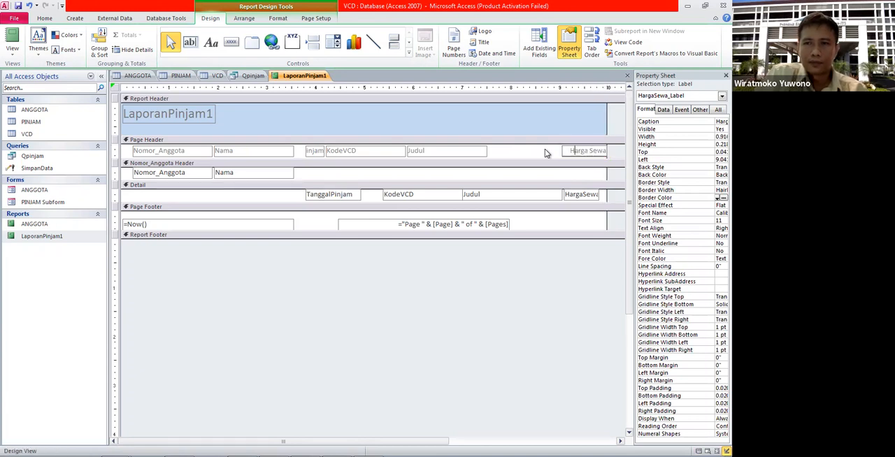
Step: Change the font size of the Harga Sewa heading in the page header
{"action": "left_click_drag", "start_coordinate": [570, 151], "coordinate": [622, 151]}
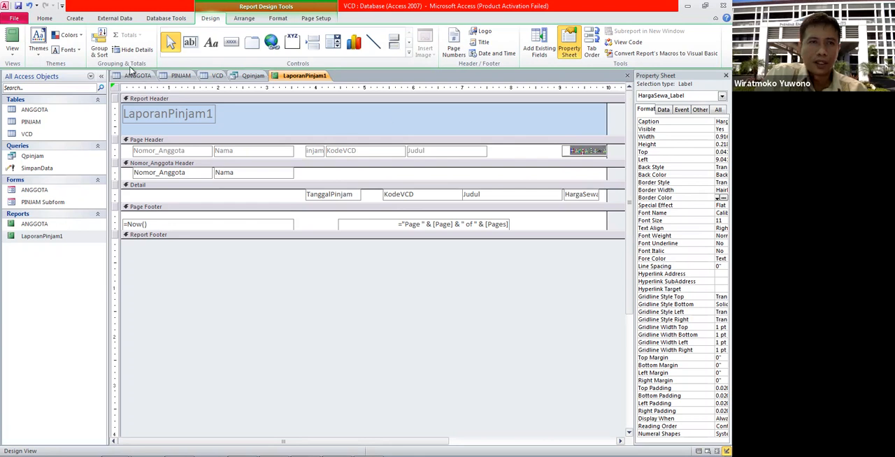
{"action": "left_click", "coordinate": [44, 18]}
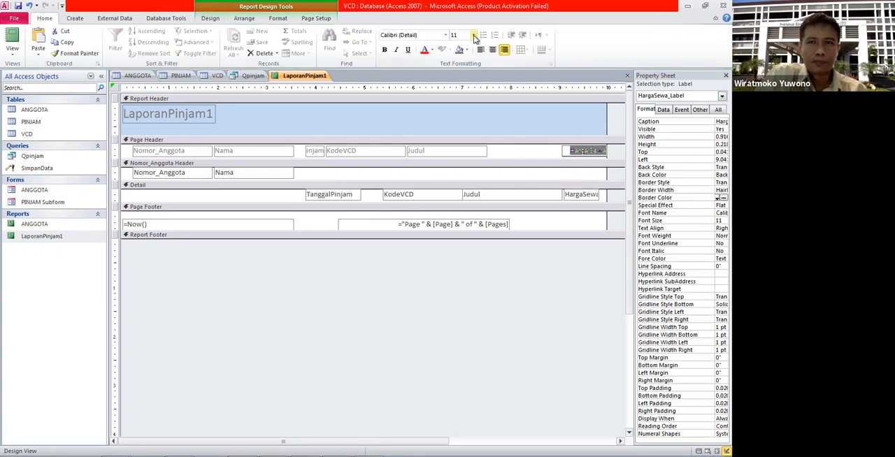
{"action": "left_click", "coordinate": [473, 35]}
{"action": "left_click", "coordinate": [455, 90]}
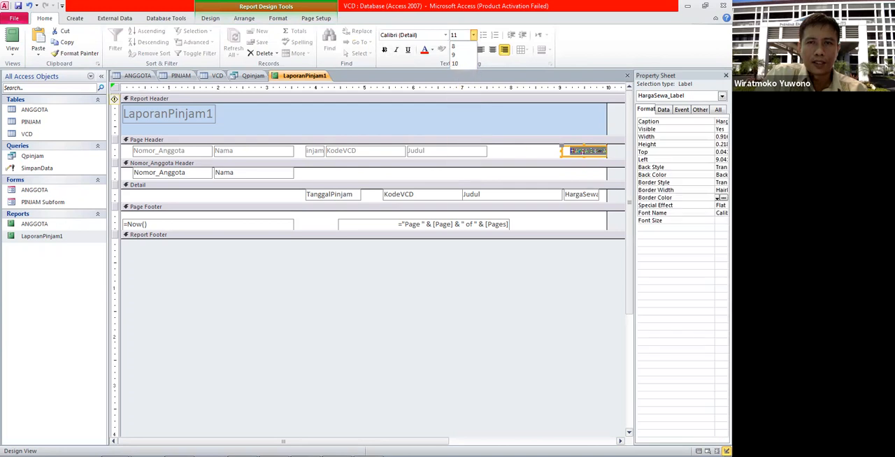
Step: Make the Harga Sewa heading bold, and move the Judul heading above its detail column and format it as 14-point bold
{"action": "left_click", "coordinate": [384, 49]}
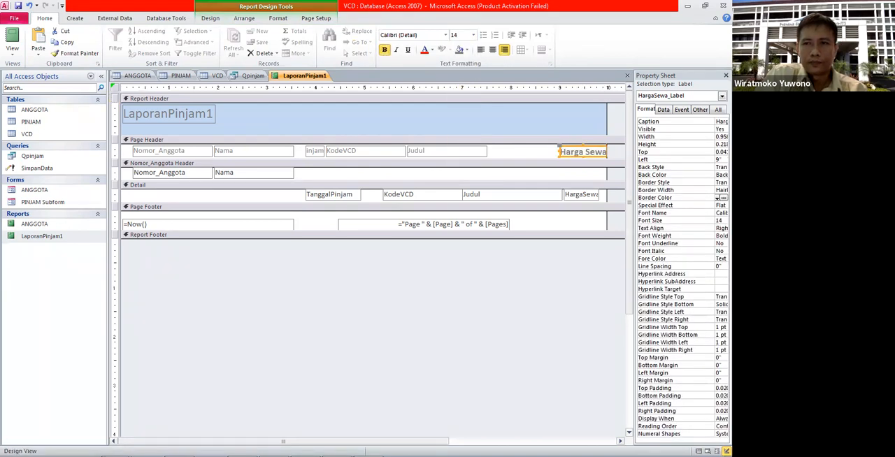
{"action": "left_click", "coordinate": [585, 159]}
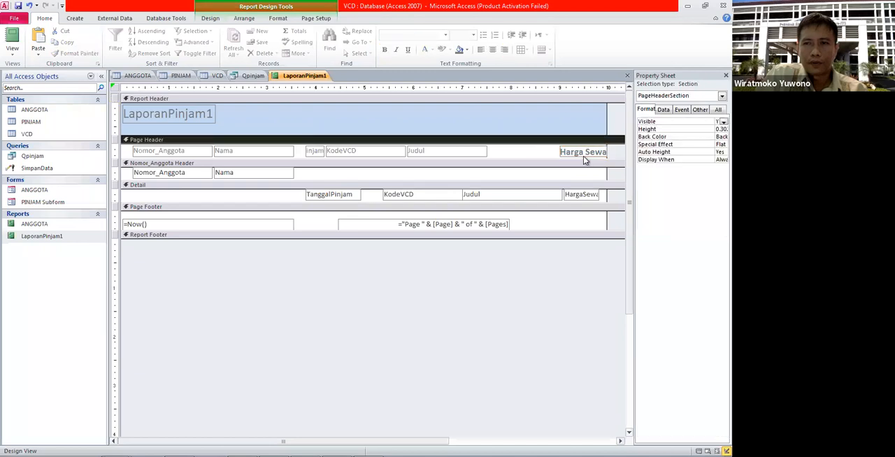
{"action": "left_click_drag", "start_coordinate": [462, 154], "coordinate": [515, 151]}
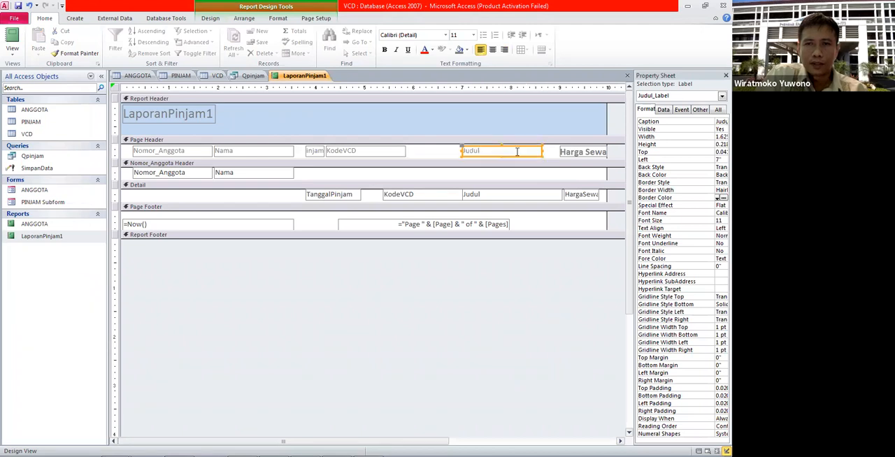
{"action": "left_click", "coordinate": [474, 34]}
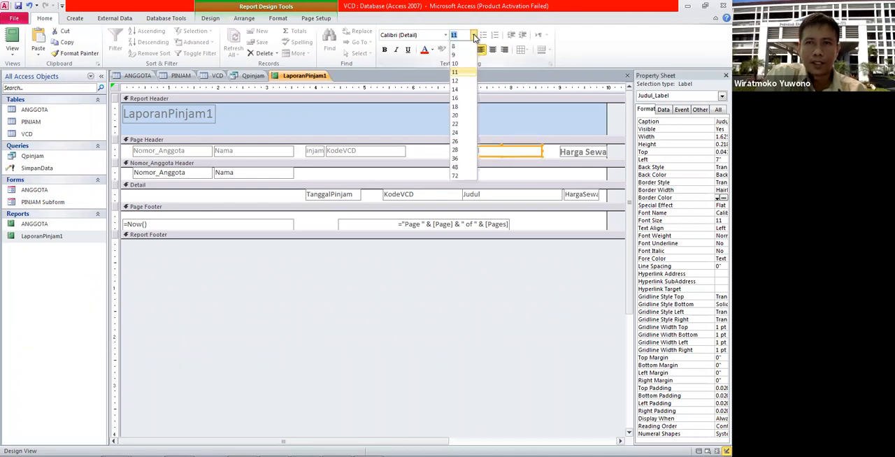
{"action": "left_click", "coordinate": [456, 90]}
{"action": "left_click", "coordinate": [385, 49]}
Step: Move the KodeVCD heading in the page header above its detail column and format it as 14-point bold
{"action": "left_click_drag", "start_coordinate": [393, 155], "coordinate": [448, 157]}
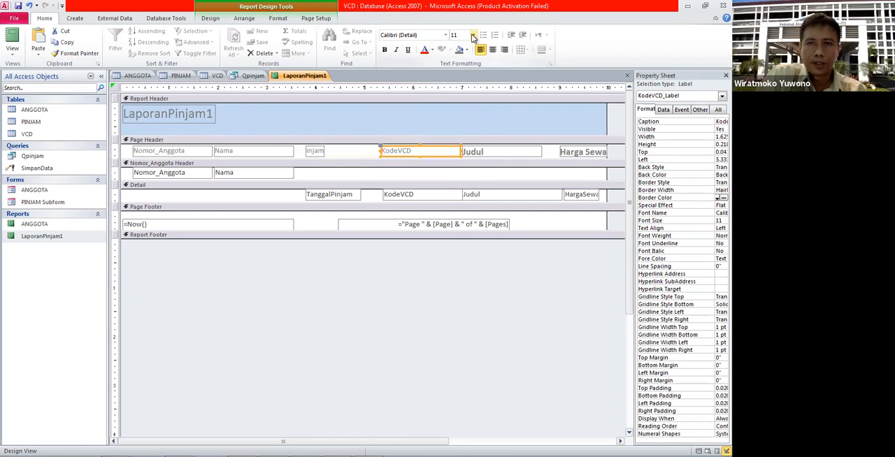
{"action": "left_click", "coordinate": [473, 38]}
{"action": "left_click", "coordinate": [458, 89]}
{"action": "left_click", "coordinate": [384, 51]}
Step: Widen the TanggalPinjam heading in the page header to show its full caption and format it as 14-point bold
{"action": "left_click", "coordinate": [316, 150], "text": "shift"}
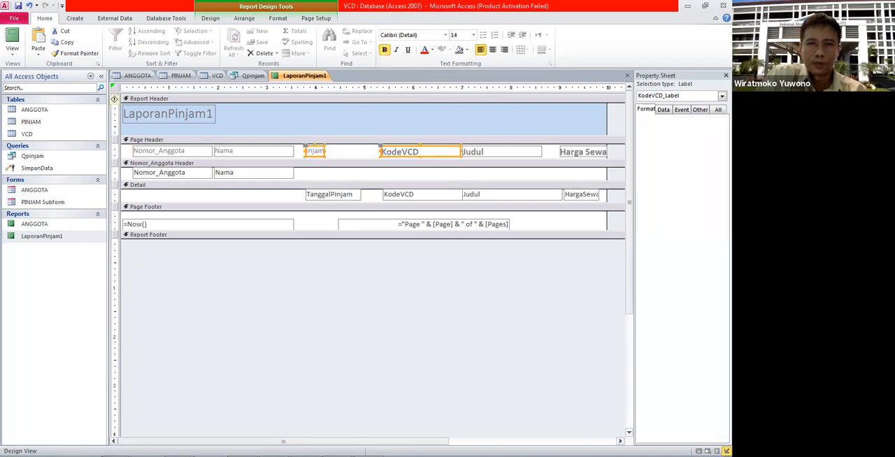
{"action": "left_click", "coordinate": [316, 149]}
{"action": "left_click_drag", "start_coordinate": [326, 151], "coordinate": [353, 151]}
{"action": "left_click", "coordinate": [384, 51]}
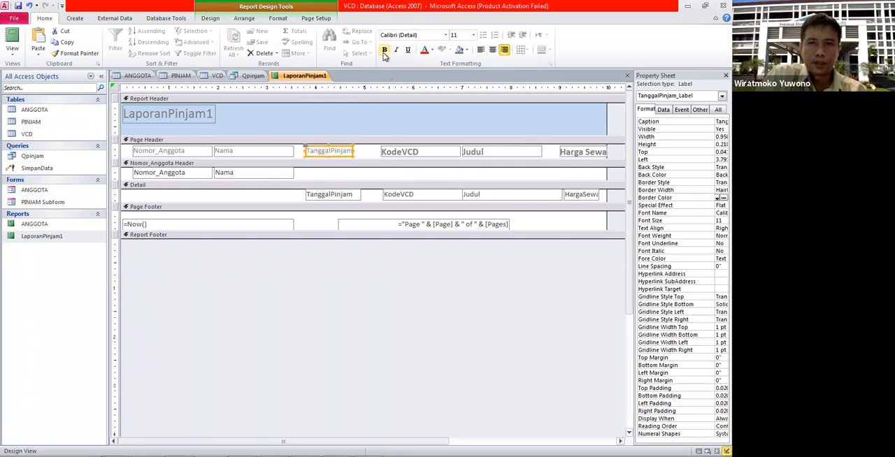
{"action": "left_click", "coordinate": [473, 37]}
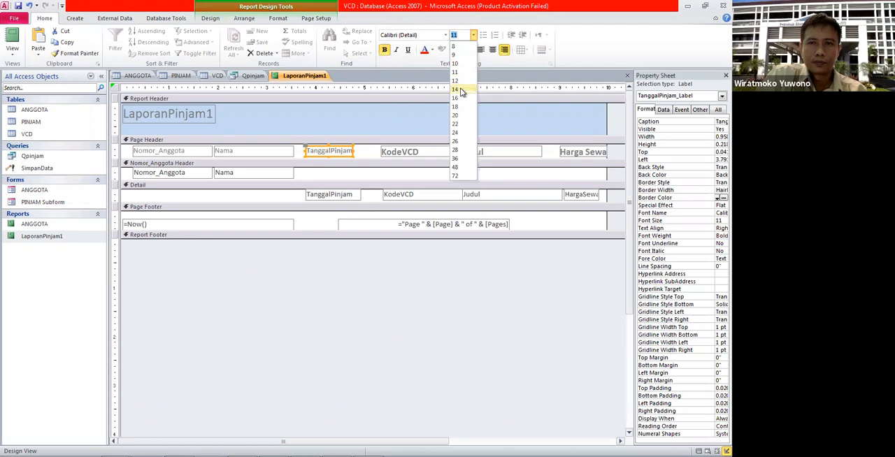
{"action": "left_click", "coordinate": [458, 91]}
{"action": "left_click_drag", "start_coordinate": [366, 149], "coordinate": [365, 151]}
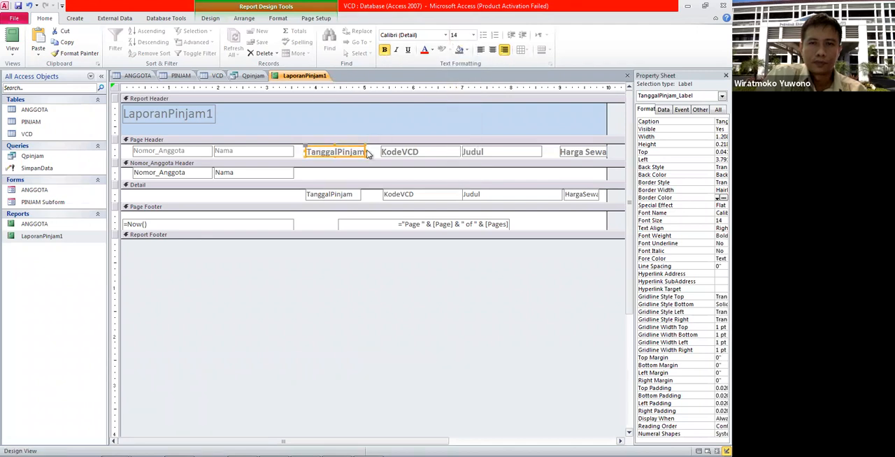
{"action": "left_click", "coordinate": [380, 175]}
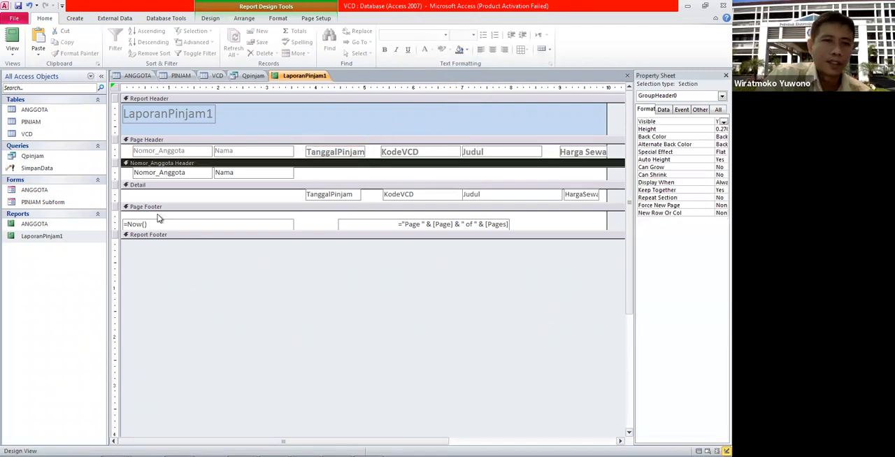
Step: Check the reformatted headings of LaporanPinjam1 in Report View and close the report
{"action": "left_click", "coordinate": [58, 237]}
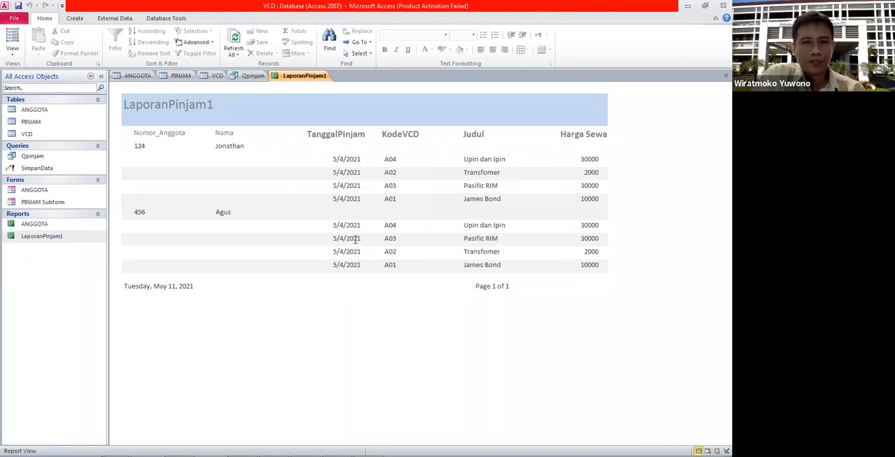
{"action": "right_click", "coordinate": [313, 75]}
{"action": "left_click", "coordinate": [319, 89]}
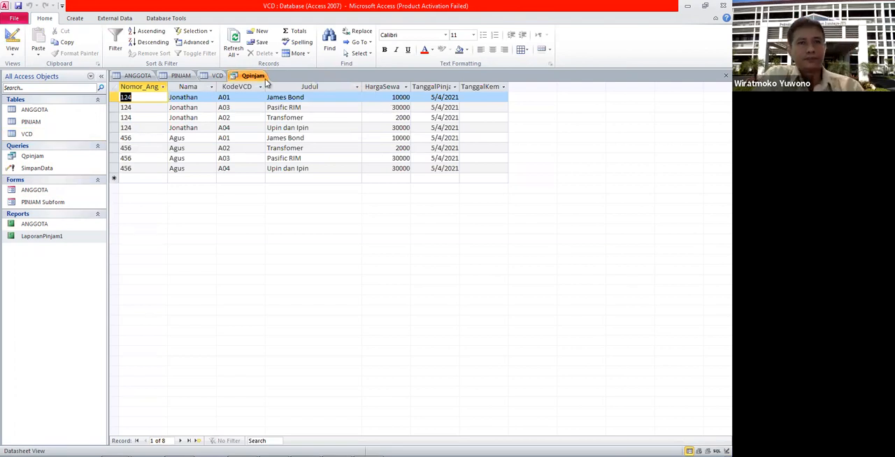
Step: Start a new report with the Report Wizard using all fields of the Qpinjam query, with the data viewed by ANGGOTA
{"action": "left_click", "coordinate": [77, 18]}
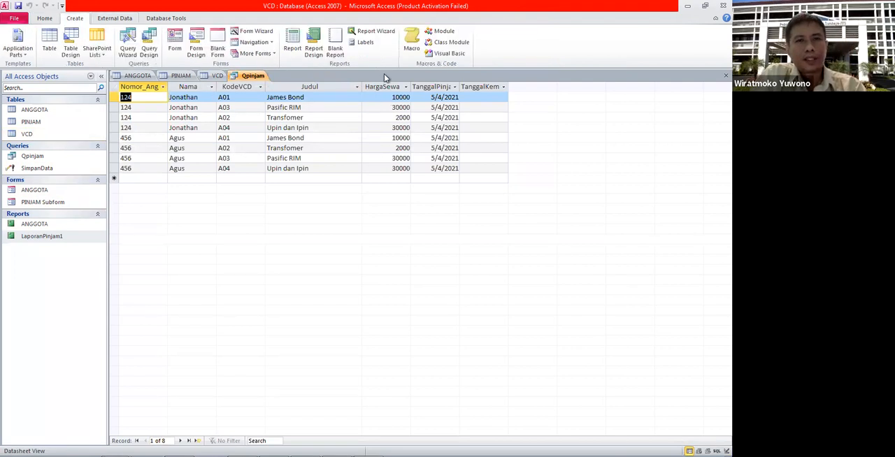
{"action": "left_click", "coordinate": [372, 30]}
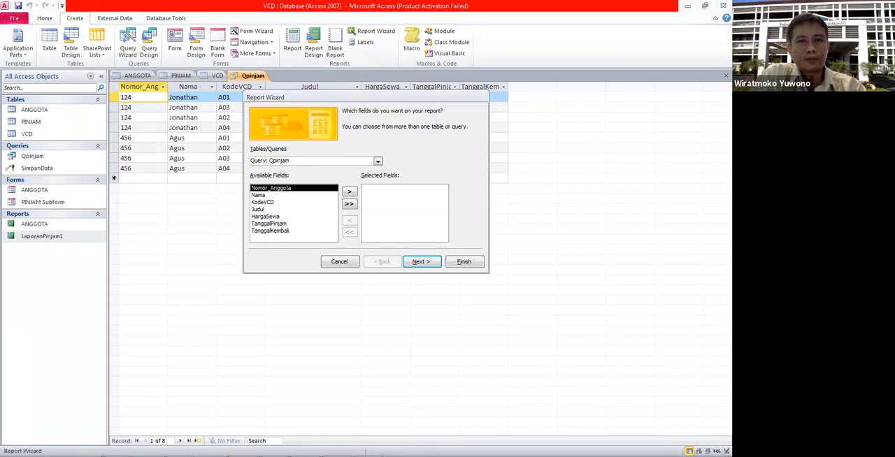
{"action": "left_click", "coordinate": [349, 204]}
{"action": "left_click", "coordinate": [422, 262]}
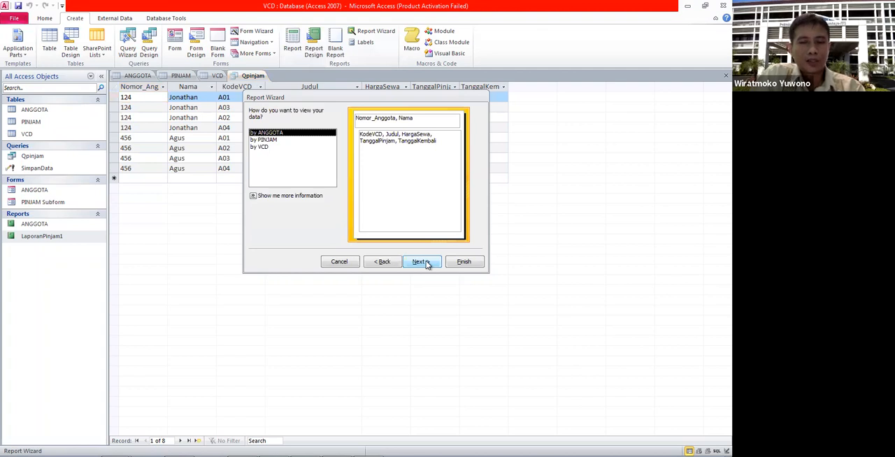
{"action": "left_click", "coordinate": [426, 261]}
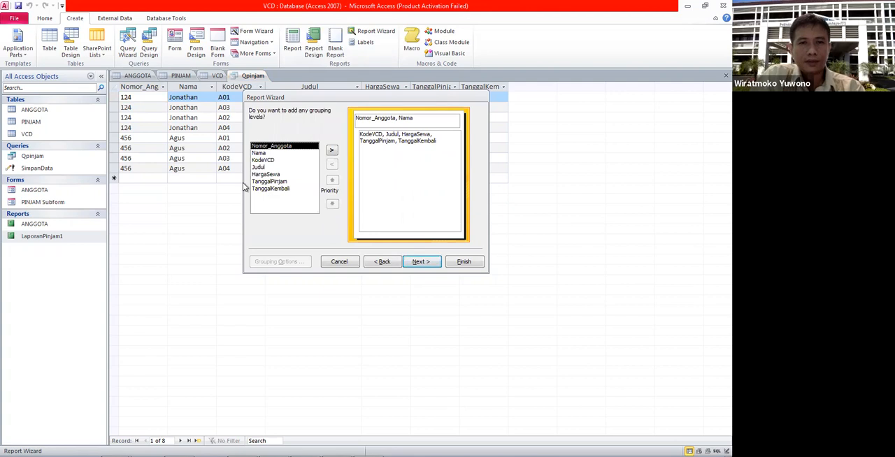
Step: Add a grouping level on TanggalPinjam by month and sort the detail records by TanggalPinjam in ascending order
{"action": "left_click", "coordinate": [272, 182]}
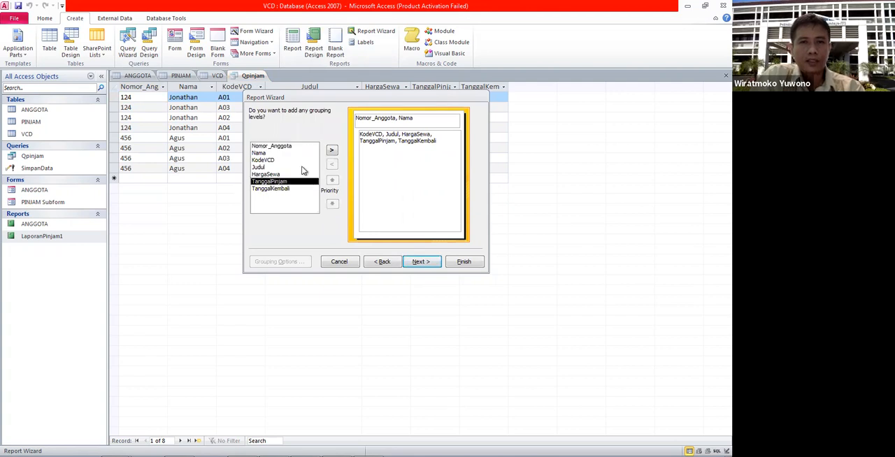
{"action": "left_click", "coordinate": [332, 151]}
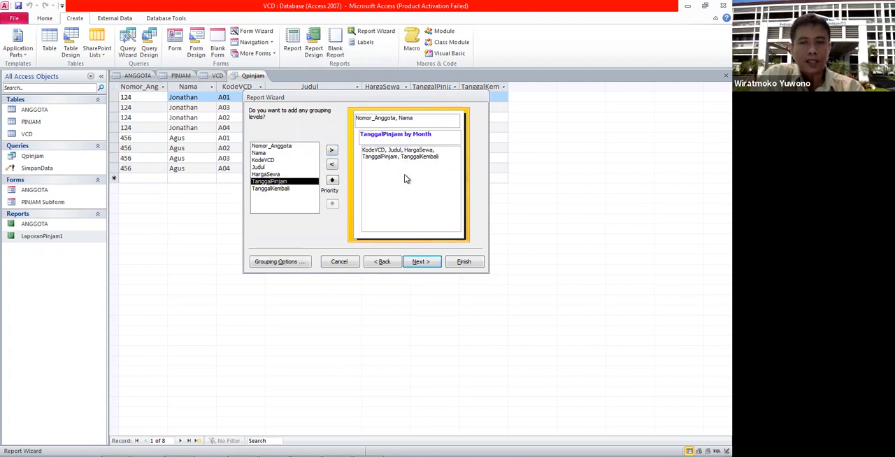
{"action": "left_click", "coordinate": [421, 261]}
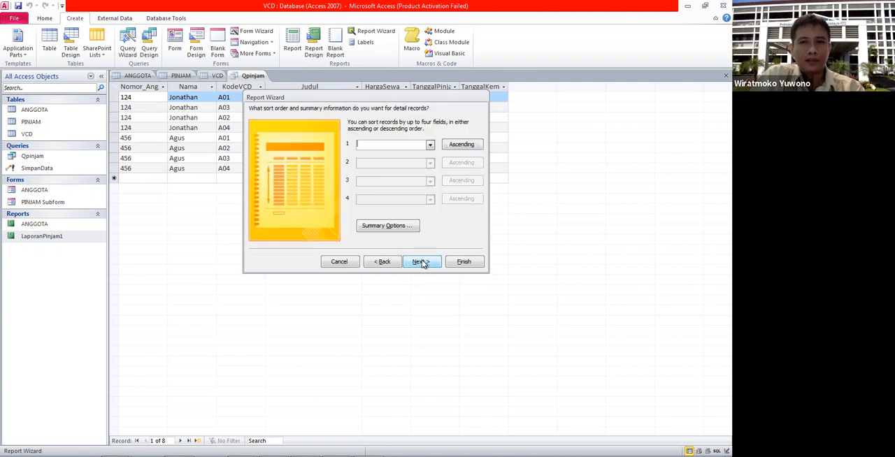
{"action": "left_click", "coordinate": [431, 145]}
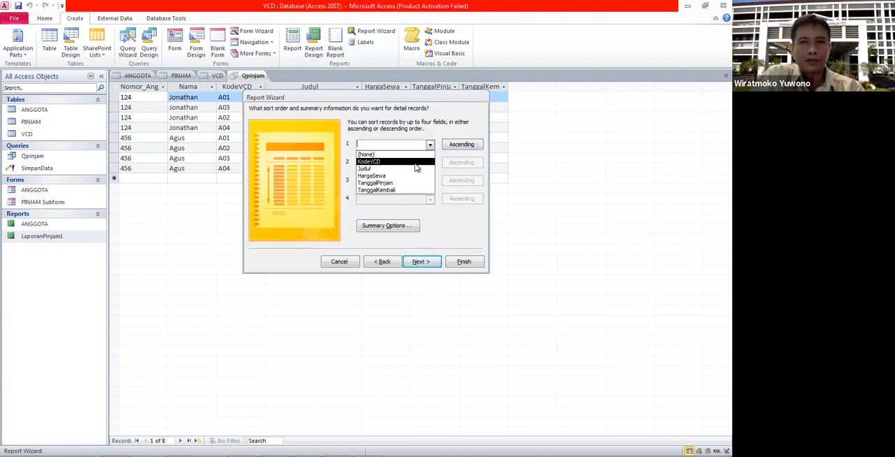
{"action": "left_click", "coordinate": [409, 183]}
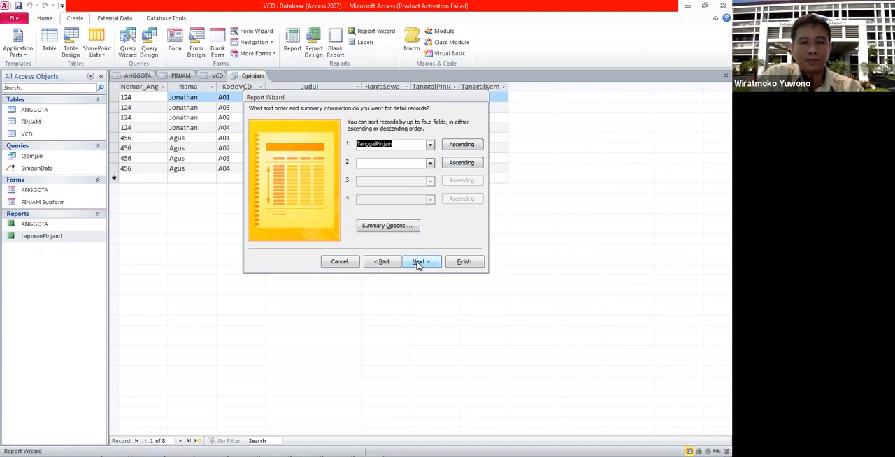
{"action": "left_click", "coordinate": [420, 263]}
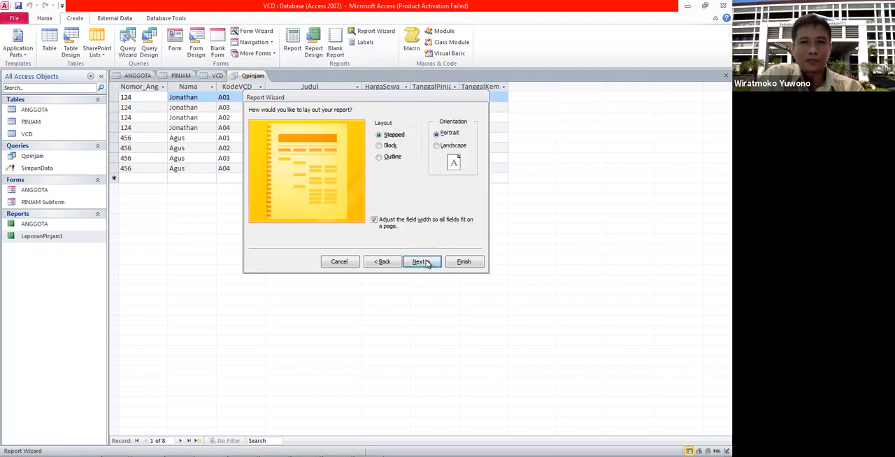
Step: Keep the Stepped layout for the new report and set its page orientation to Landscape
{"action": "left_click", "coordinate": [424, 262]}
{"action": "left_click", "coordinate": [381, 262]}
{"action": "left_click", "coordinate": [454, 146]}
{"action": "left_click", "coordinate": [424, 261]}
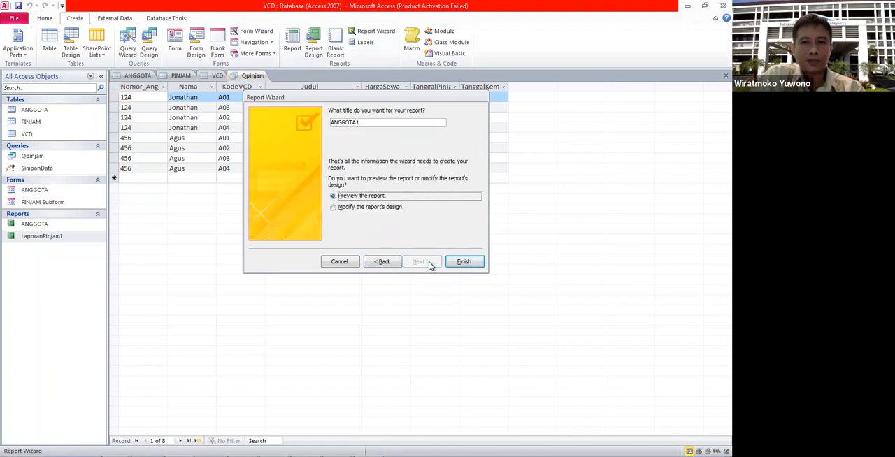
Step: Title the report LaporanPinjam2 and finish the wizard with a preview of the report
{"action": "left_click_drag", "start_coordinate": [366, 122], "coordinate": [258, 124]}
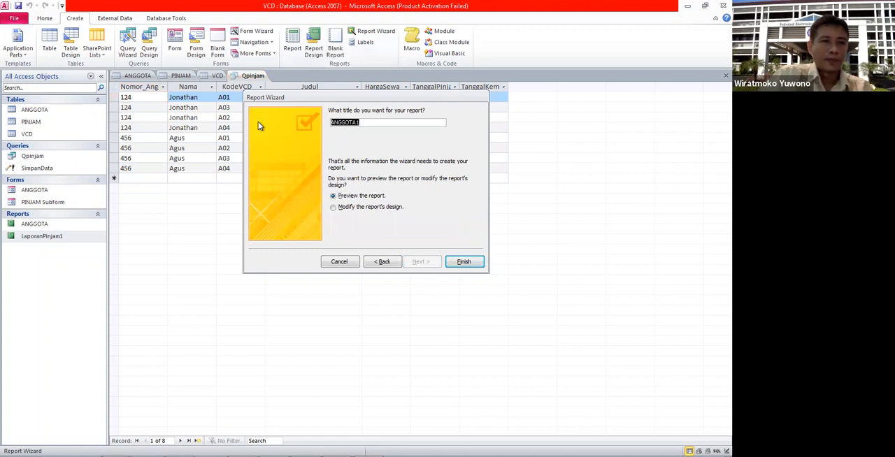
{"action": "type", "text": "Lapora"}
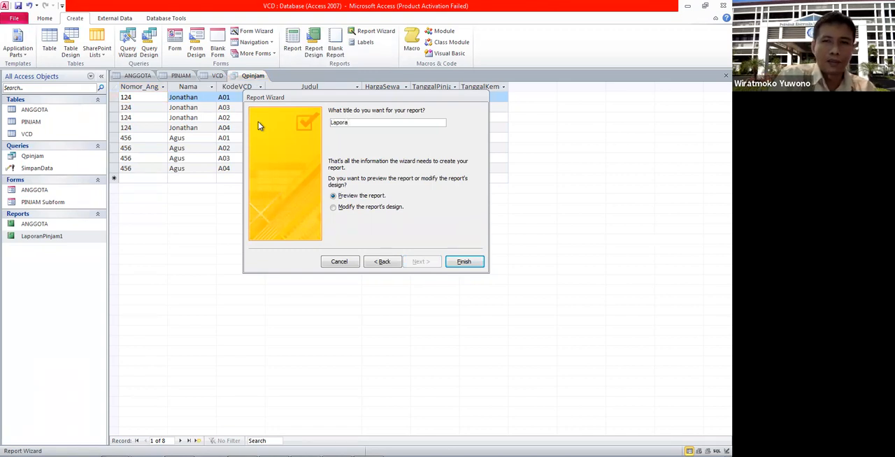
{"action": "type", "text": "nPinjam2"}
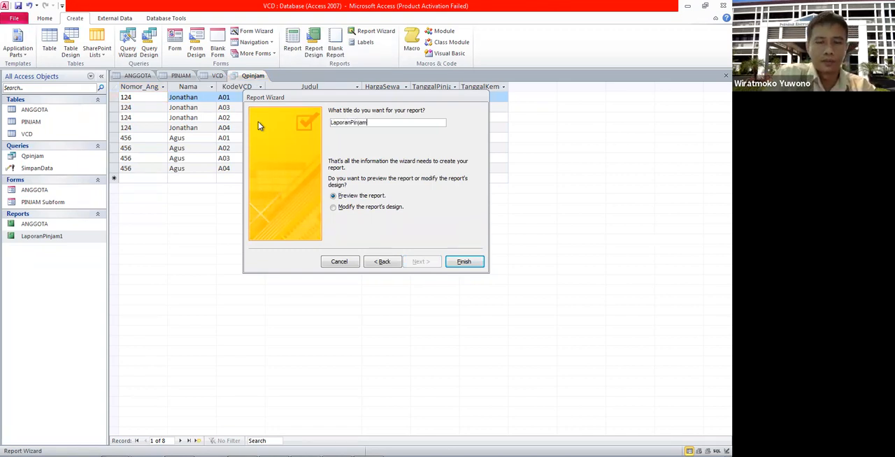
{"action": "left_click", "coordinate": [464, 262]}
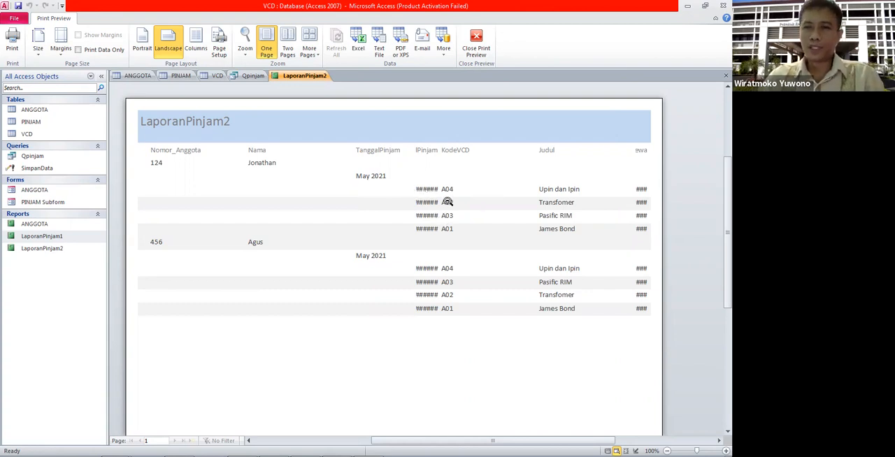
Step: Open LaporanPinjam2 in Design View, then narrow the Judul text box and widen the HargaSewa text box in the Detail section
{"action": "right_click", "coordinate": [62, 254]}
{"action": "left_click", "coordinate": [78, 278]}
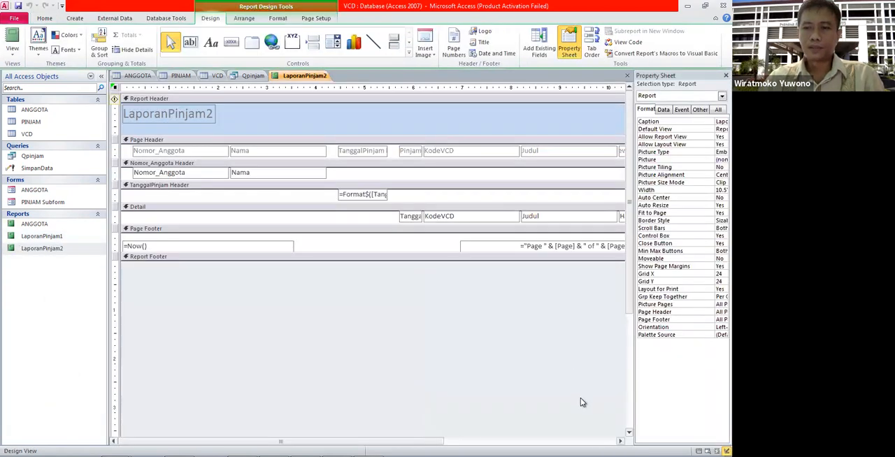
{"action": "left_click", "coordinate": [559, 441]}
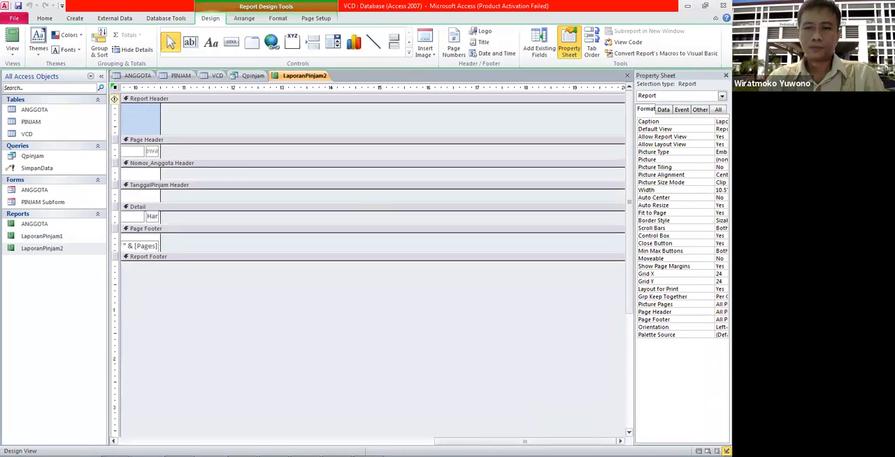
{"action": "left_click", "coordinate": [383, 442]}
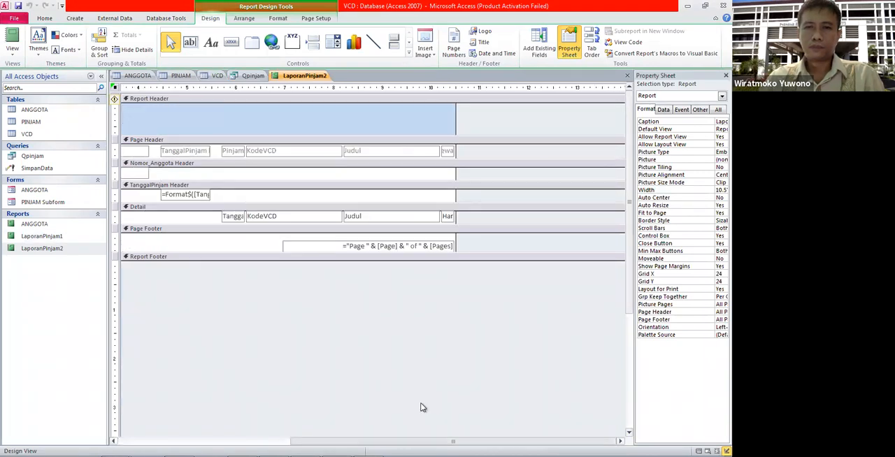
{"action": "left_click", "coordinate": [437, 216]}
{"action": "left_click_drag", "start_coordinate": [428, 216], "coordinate": [428, 217]}
{"action": "left_click", "coordinate": [445, 217]}
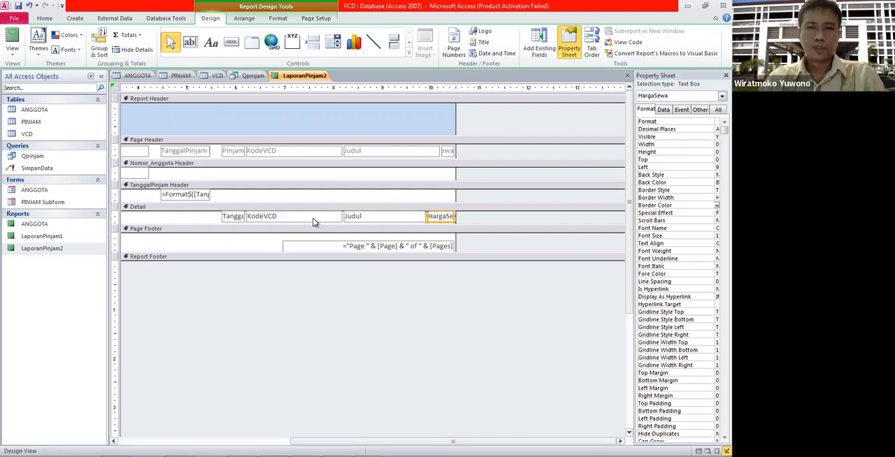
Step: Narrow the KodeVCD text box from its left edge and widen the TanggalPinjam text box in the Detail section
{"action": "left_click", "coordinate": [243, 216]}
{"action": "left_click", "coordinate": [243, 218]}
{"action": "left_click_drag", "start_coordinate": [246, 218], "coordinate": [259, 217]}
{"action": "left_click", "coordinate": [246, 219]}
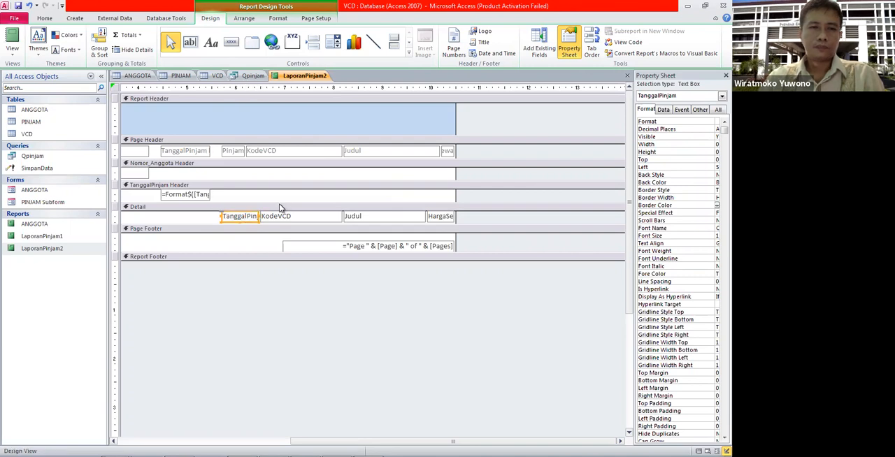
Step: Show LaporanPinjam2 in Report View, then close the report
{"action": "double_click", "coordinate": [61, 250]}
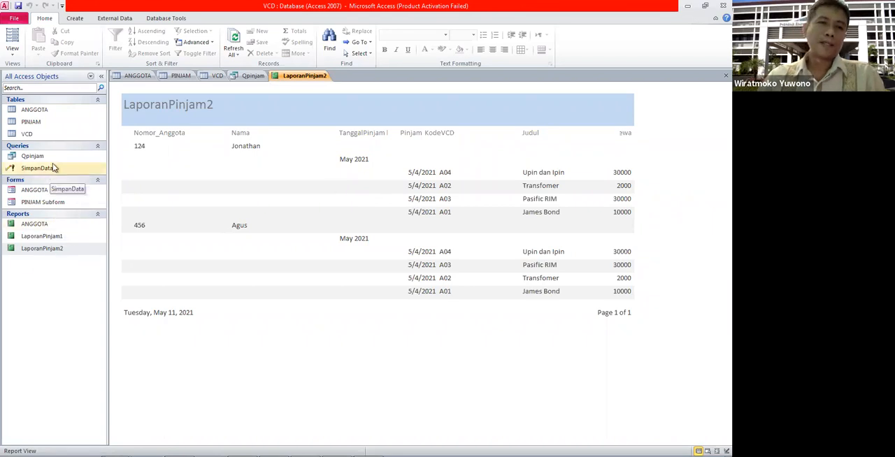
{"action": "right_click", "coordinate": [313, 81]}
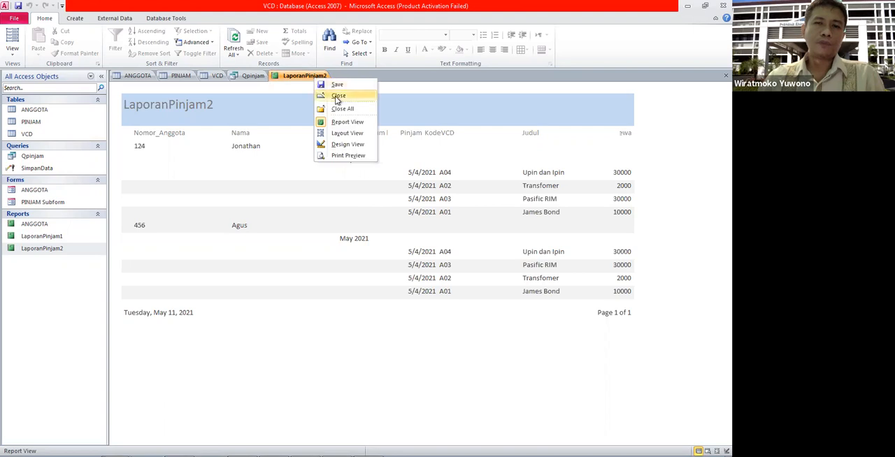
{"action": "left_click", "coordinate": [338, 95]}
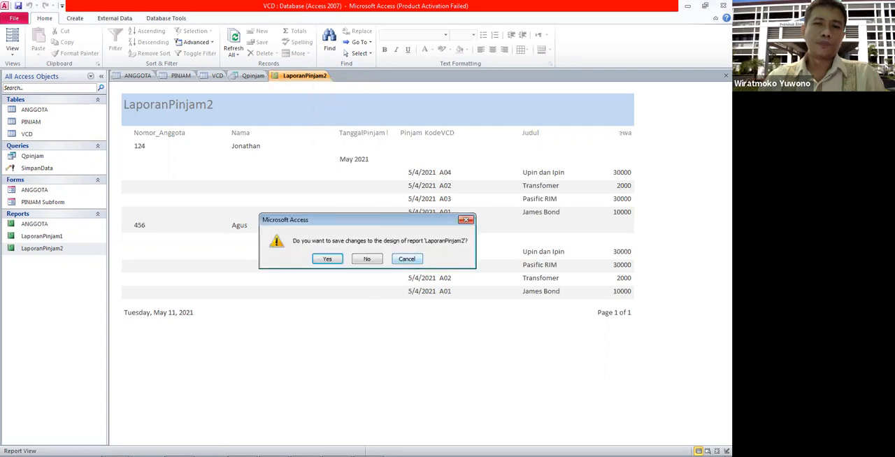
{"action": "left_click", "coordinate": [407, 259]}
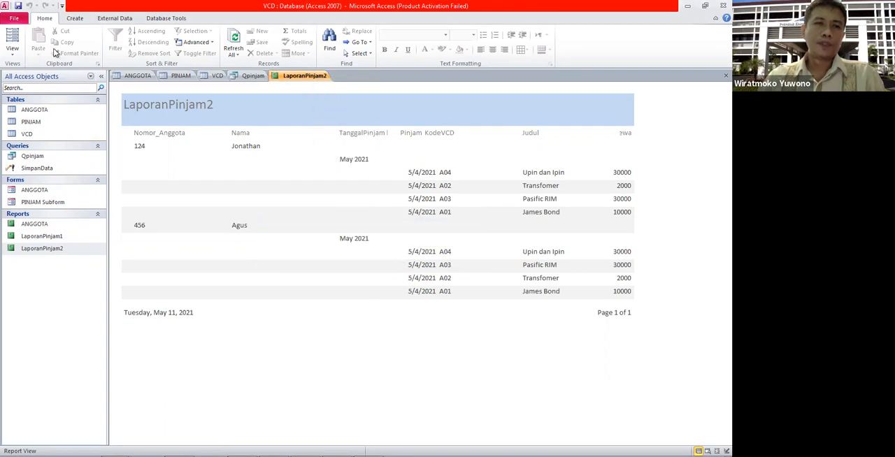
{"action": "right_click", "coordinate": [308, 77]}
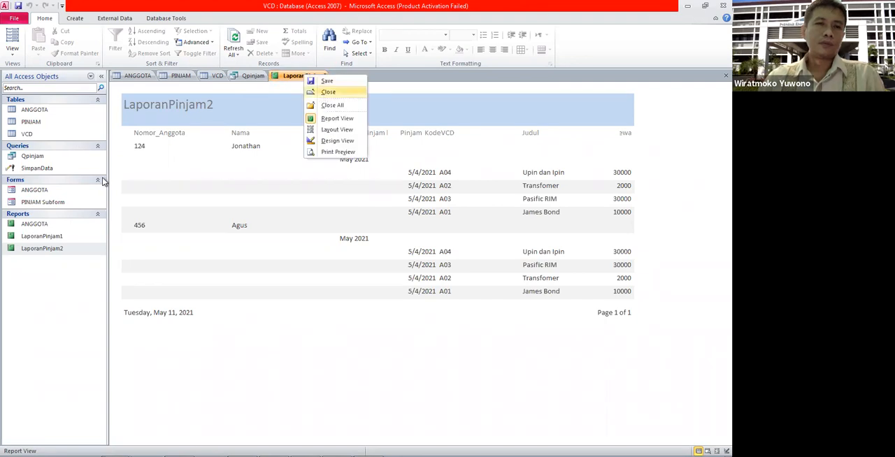
{"action": "left_click", "coordinate": [329, 92]}
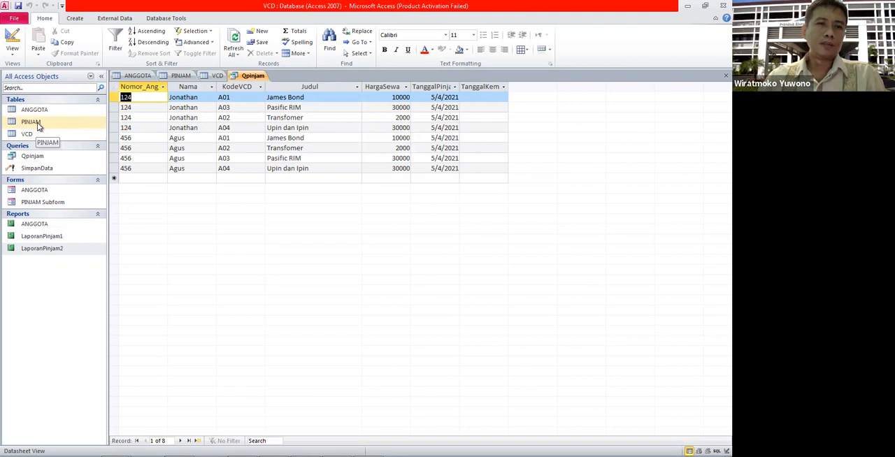
Step: Look over the PINJAM table, then open the ANGGOTA form and give the first member a loan of VCD A01 dated 4/13/2021
{"action": "double_click", "coordinate": [36, 122]}
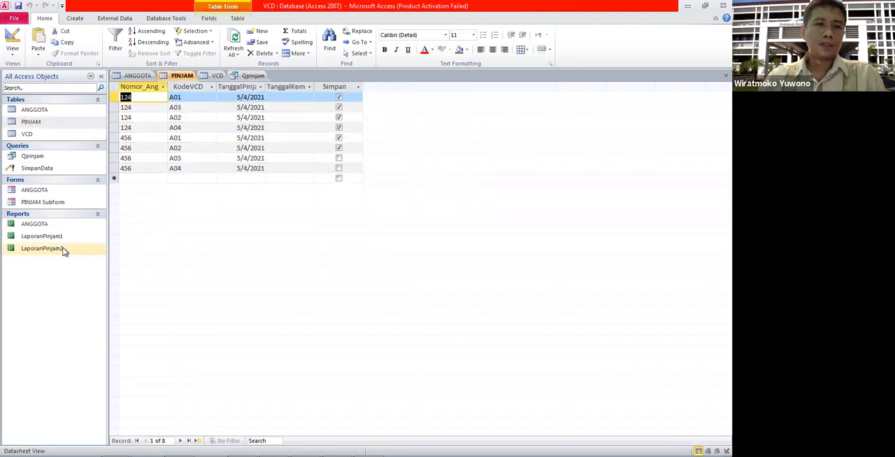
{"action": "double_click", "coordinate": [34, 190]}
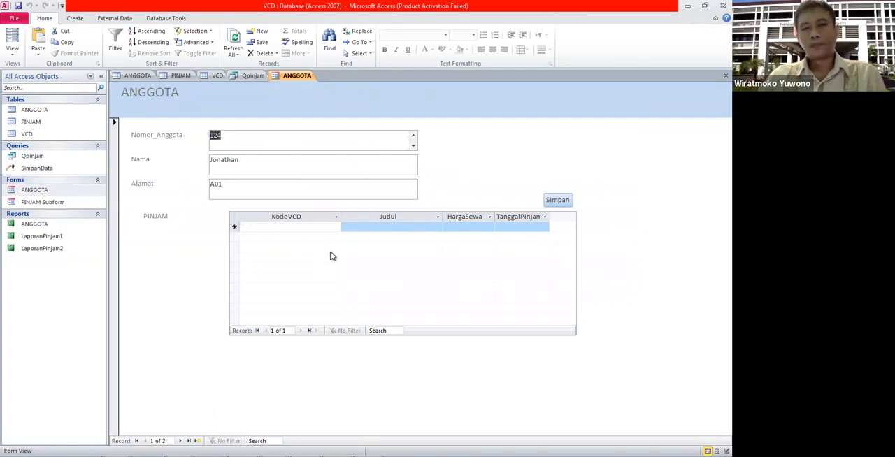
{"action": "left_click", "coordinate": [336, 227]}
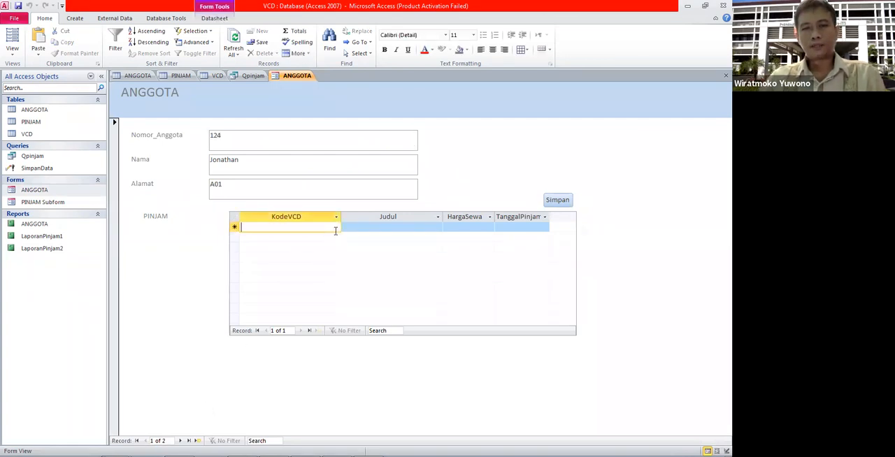
{"action": "key", "text": "Caps_Lock"}
{"action": "type", "text": "A0"}
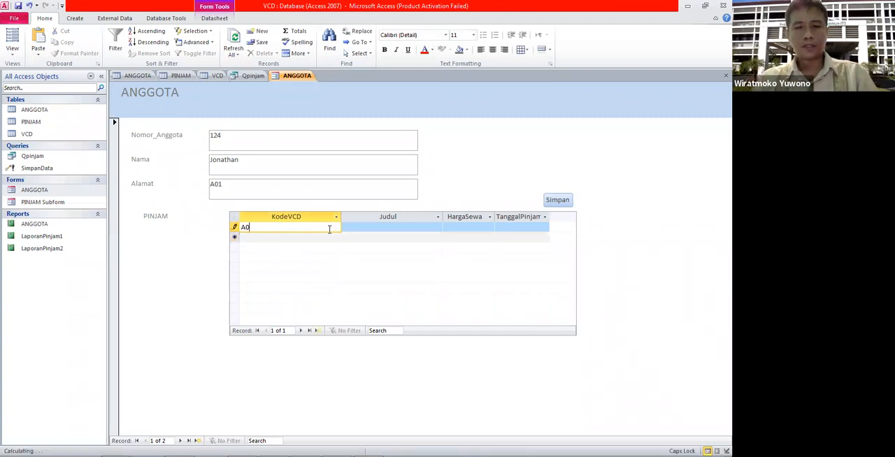
{"action": "type", "text": "1"}
{"action": "left_click", "coordinate": [396, 230]}
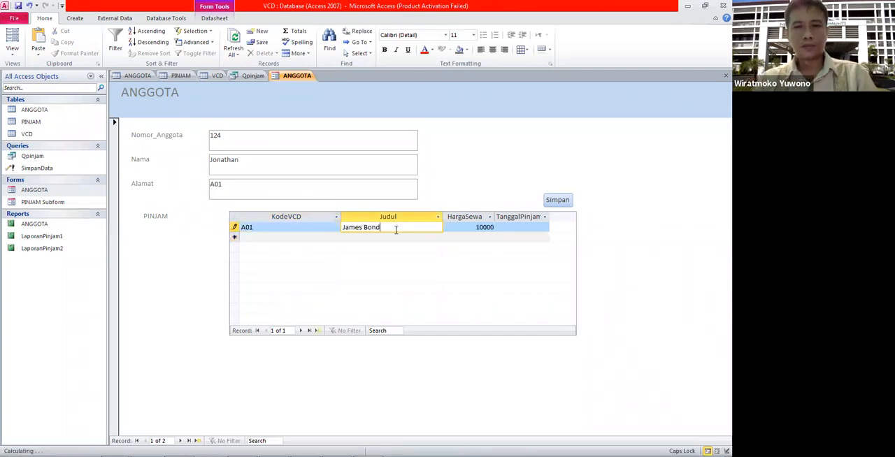
{"action": "left_click", "coordinate": [521, 231]}
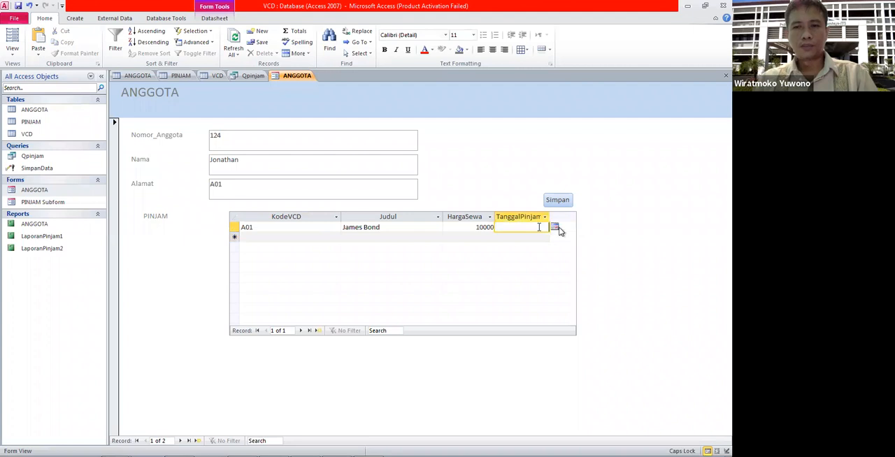
{"action": "left_click", "coordinate": [556, 229]}
{"action": "left_click", "coordinate": [473, 237]}
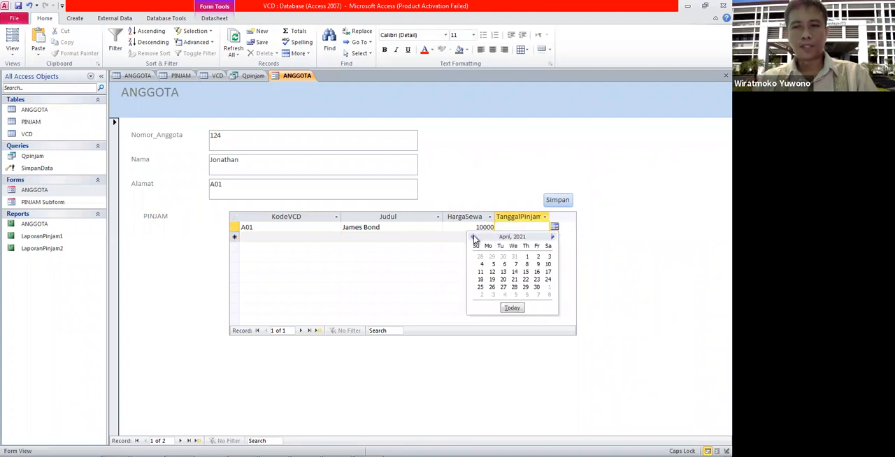
{"action": "left_click", "coordinate": [503, 272]}
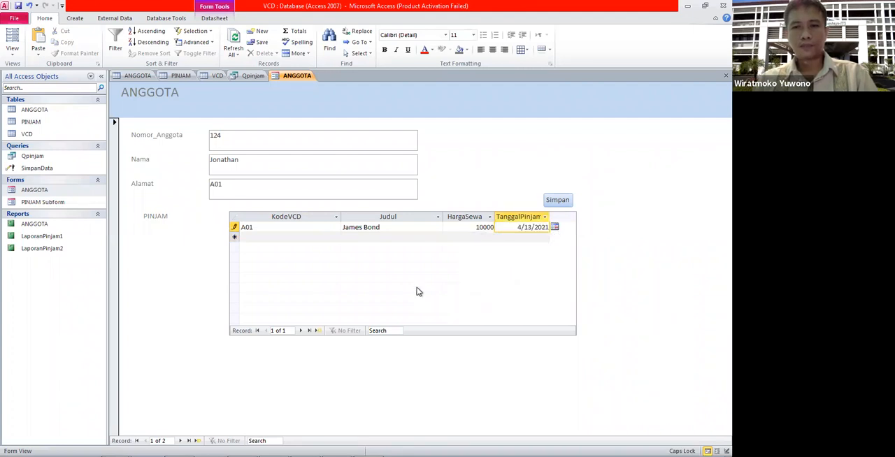
Step: Add a second loan row for the first member with KodeVCD A03 and TanggalPinjam 4/8/2021
{"action": "left_click", "coordinate": [277, 238]}
{"action": "type", "text": "A"}
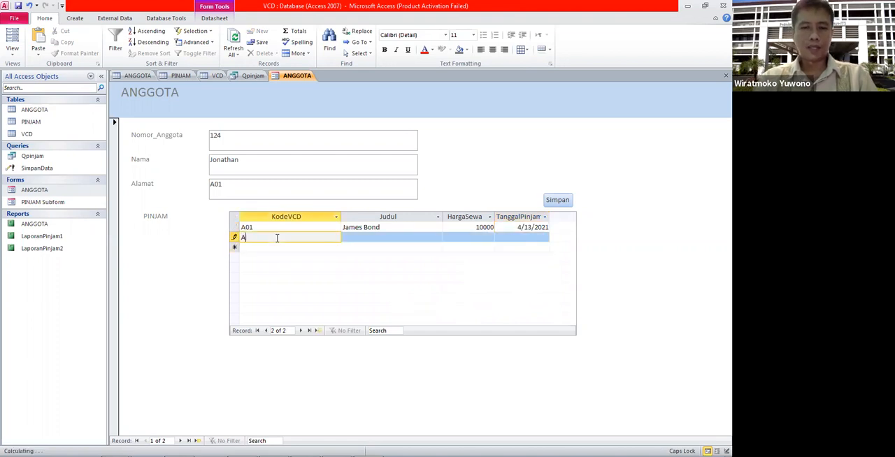
{"action": "type", "text": "03"}
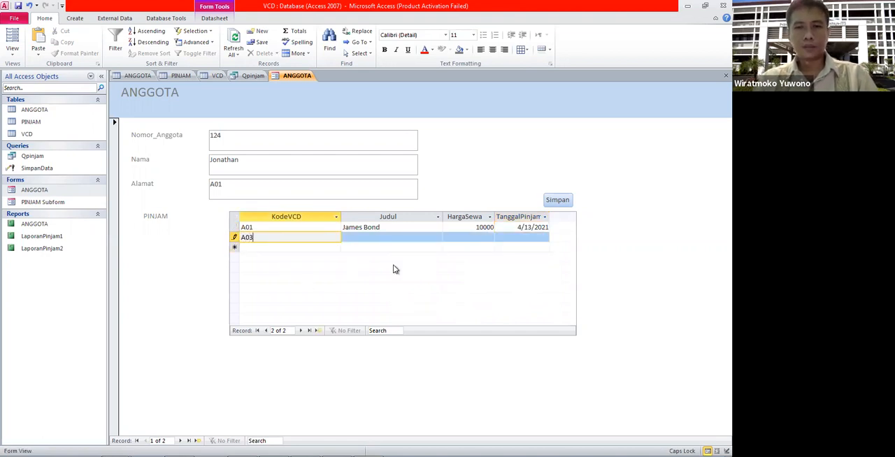
{"action": "left_click", "coordinate": [521, 238]}
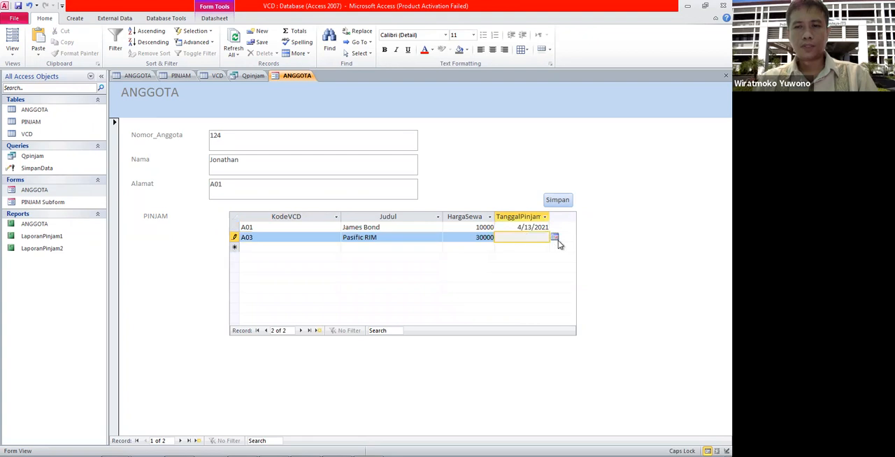
{"action": "left_click", "coordinate": [555, 239]}
{"action": "left_click", "coordinate": [473, 247]}
{"action": "left_click", "coordinate": [526, 275]}
Step: Run the Simpan command for the first member's loans, and repeat it from the blank new loan row
{"action": "left_click", "coordinate": [557, 204]}
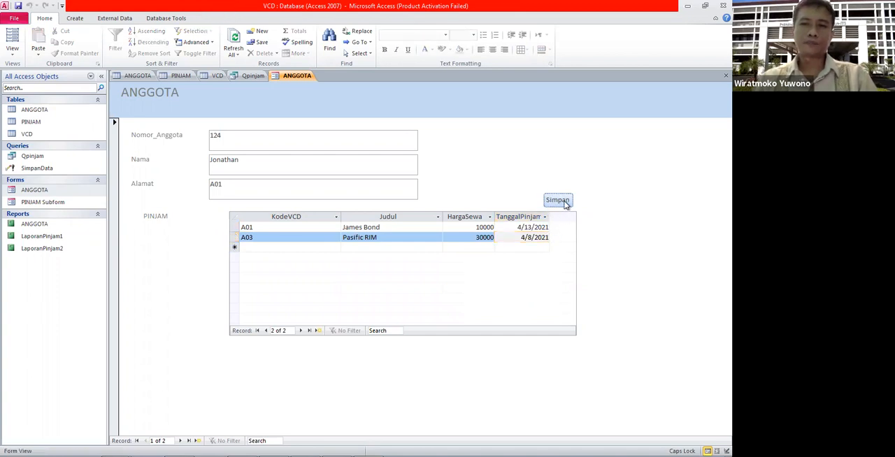
{"action": "left_click", "coordinate": [524, 255]}
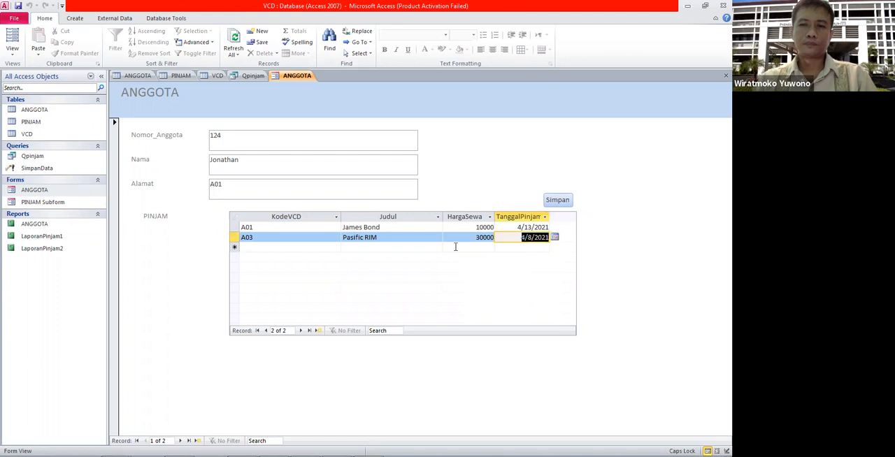
{"action": "left_click", "coordinate": [455, 247]}
{"action": "left_click", "coordinate": [552, 203]}
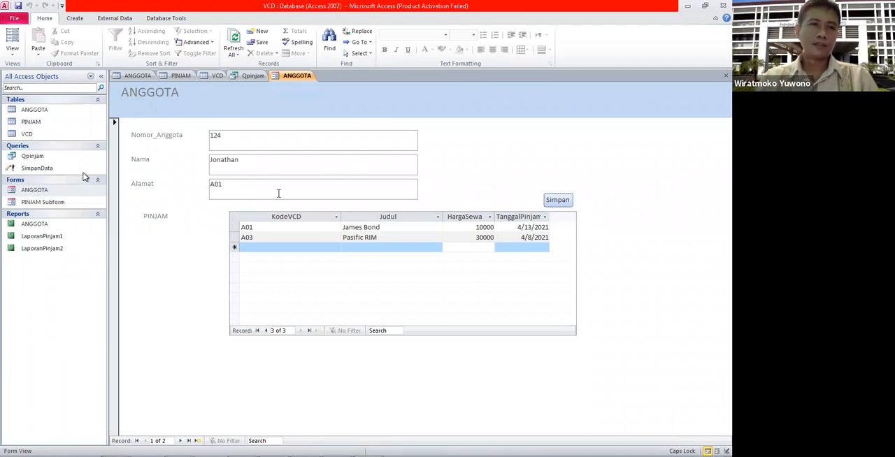
Step: Examine the ANGGOTA form in Design View and check the loan records in the PINJAM table
{"action": "right_click", "coordinate": [44, 195]}
{"action": "left_click", "coordinate": [64, 221]}
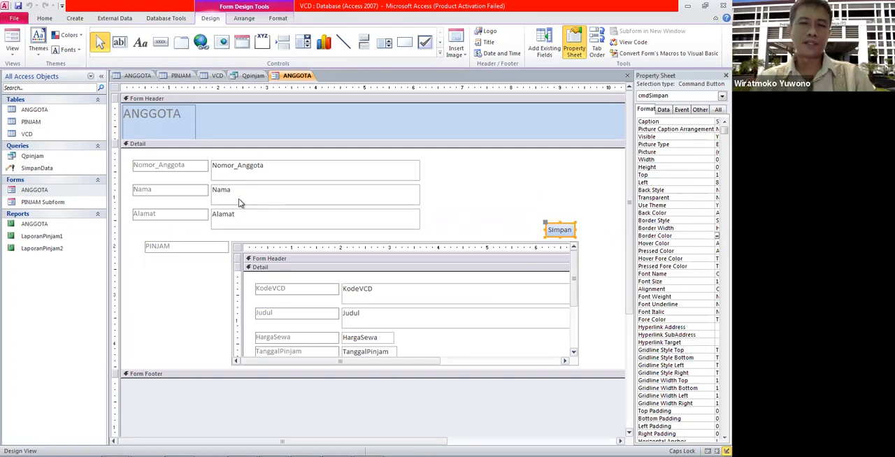
{"action": "double_click", "coordinate": [46, 124]}
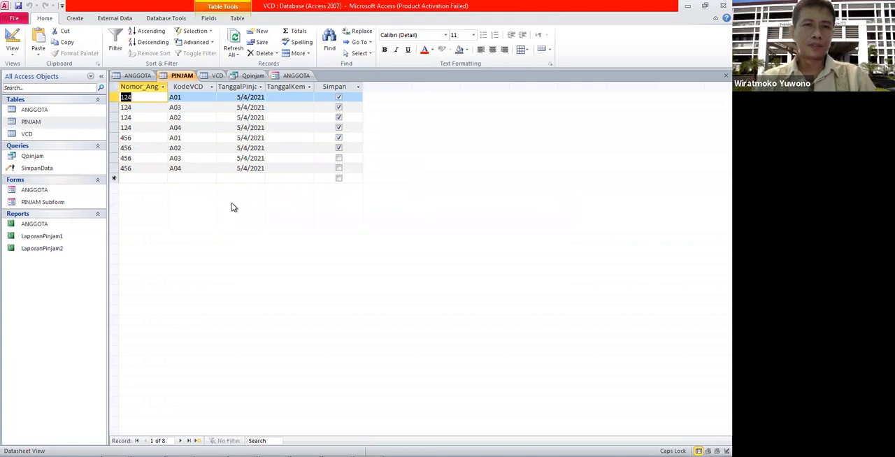
Step: Return to the ANGGOTA form in Form View and run Simpan again from the first member's blank loan row
{"action": "double_click", "coordinate": [34, 189]}
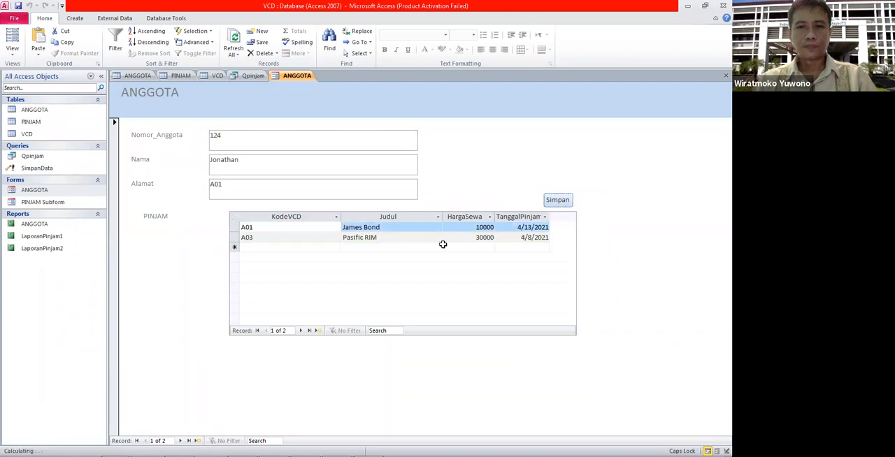
{"action": "left_click", "coordinate": [458, 248]}
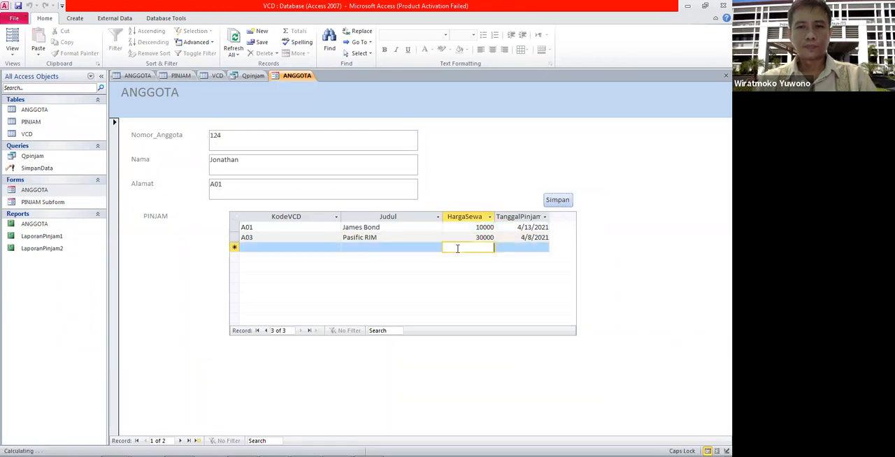
{"action": "left_click", "coordinate": [572, 201]}
Step: Go to the second member's record and add a loan with KodeVCD A02 and TanggalPinjam 3/10/2021
{"action": "mouse_move", "coordinate": [431, 5]}
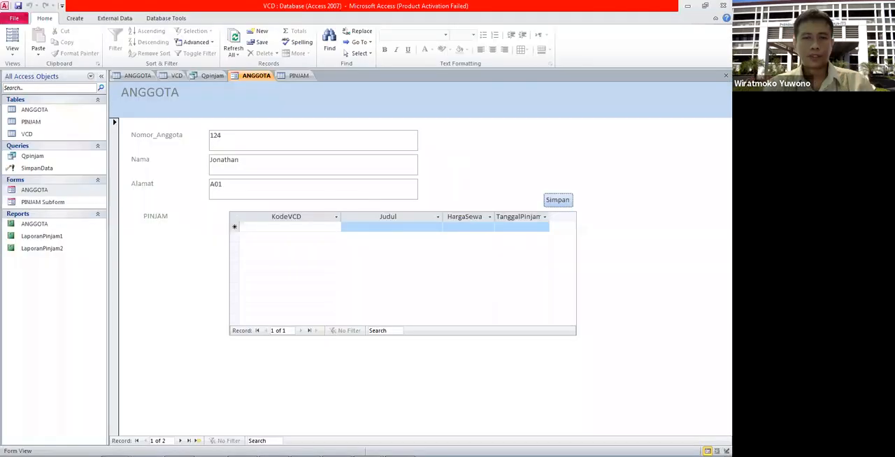
{"action": "left_click", "coordinate": [180, 440]}
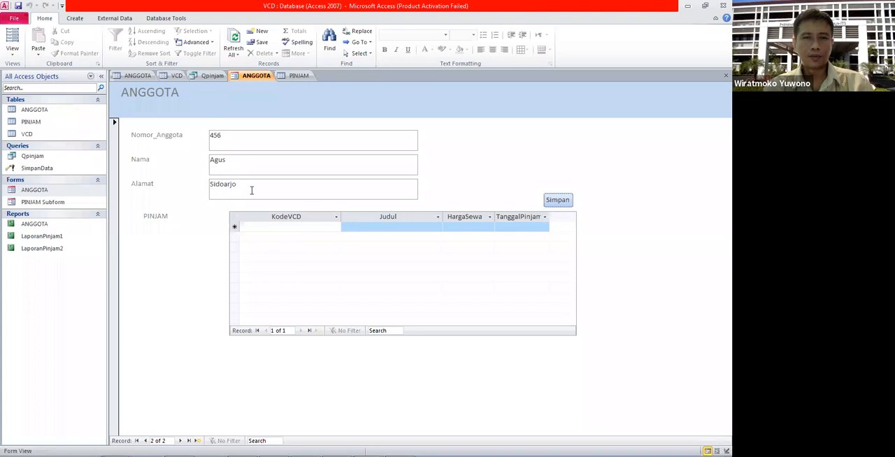
{"action": "left_click", "coordinate": [334, 227]}
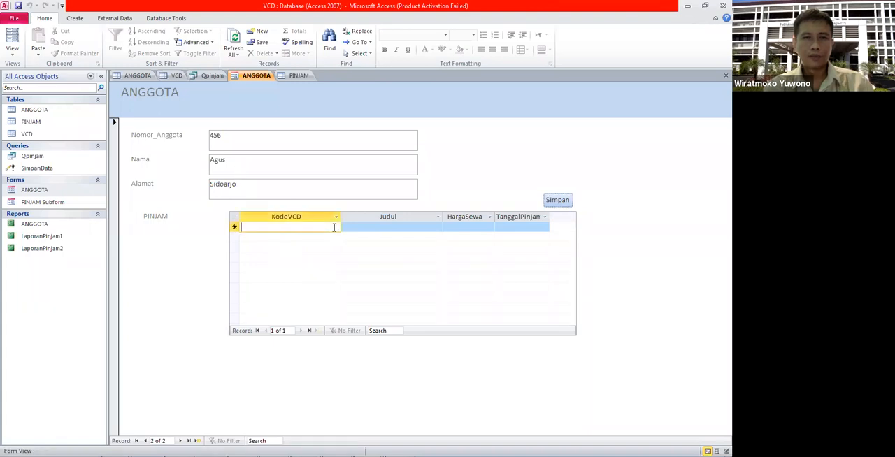
{"action": "type", "text": "a0"}
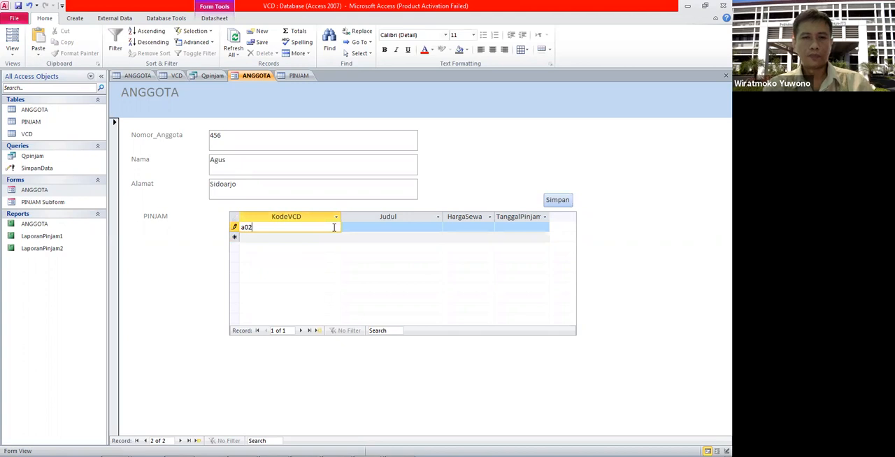
{"action": "key", "text": "BackSpace"}
{"action": "key", "text": "Caps_Lock"}
{"action": "type", "text": "A02"}
{"action": "left_click", "coordinate": [517, 226]}
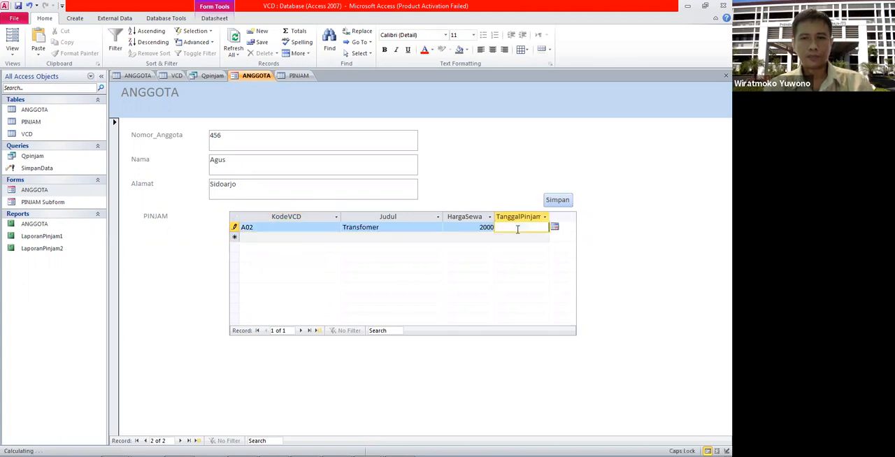
{"action": "left_click", "coordinate": [554, 226]}
{"action": "left_click", "coordinate": [473, 237]}
{"action": "left_click", "coordinate": [473, 237]}
{"action": "left_click", "coordinate": [515, 264]}
Step: Add another loan to the second member's record with KodeVCD A04 and TanggalPinjam 3/11/2021
{"action": "left_click", "coordinate": [277, 238]}
{"action": "type", "text": "A04"}
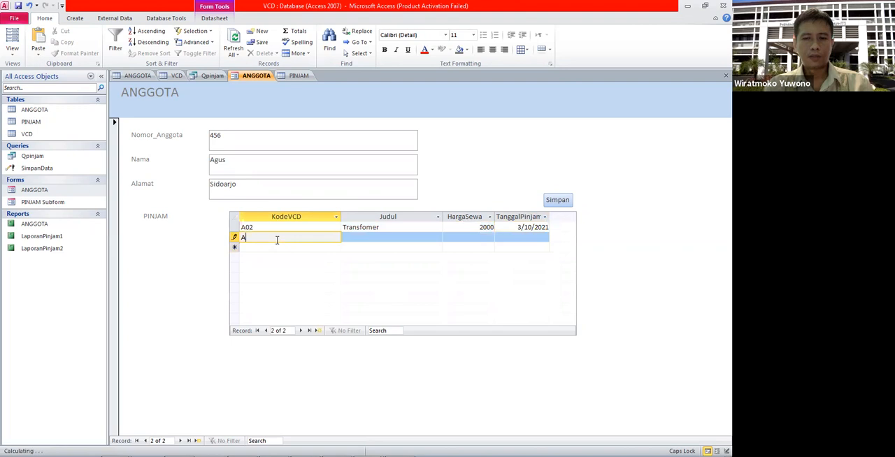
{"action": "left_click", "coordinate": [526, 238]}
{"action": "left_click", "coordinate": [554, 238]}
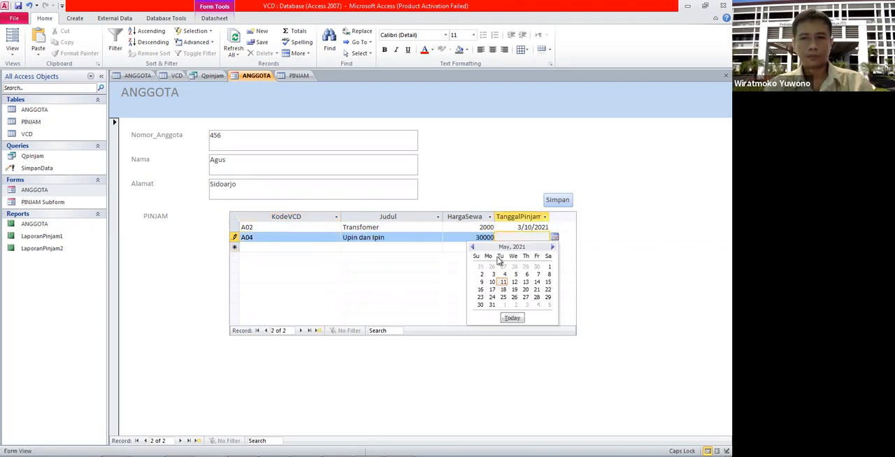
{"action": "left_click", "coordinate": [475, 248]}
{"action": "left_click", "coordinate": [474, 247]}
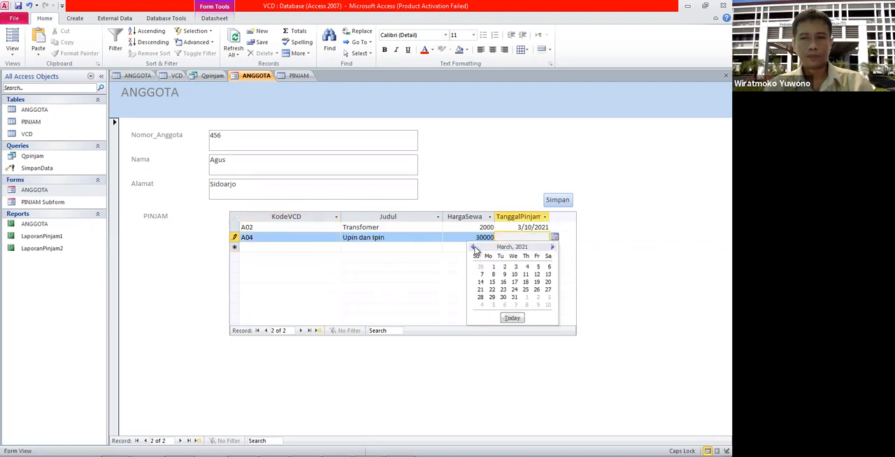
{"action": "left_click", "coordinate": [526, 275]}
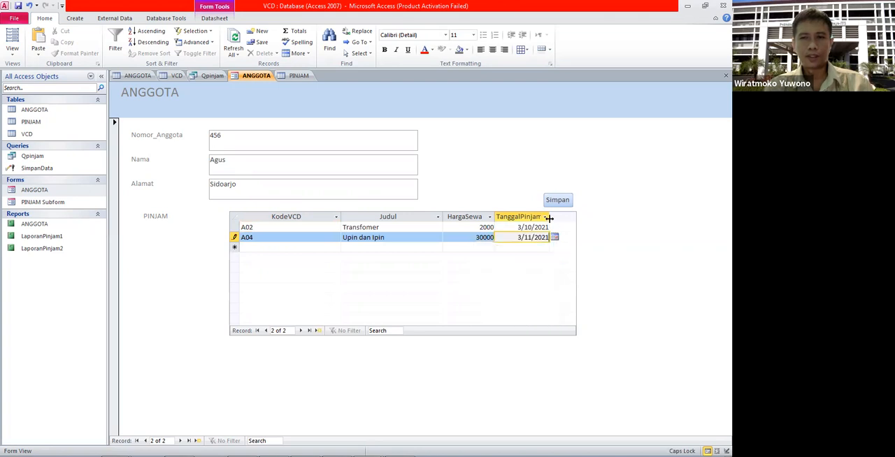
Step: Run Simpan from the blank new loan row and accept the update of the second member's loans
{"action": "left_click", "coordinate": [544, 248]}
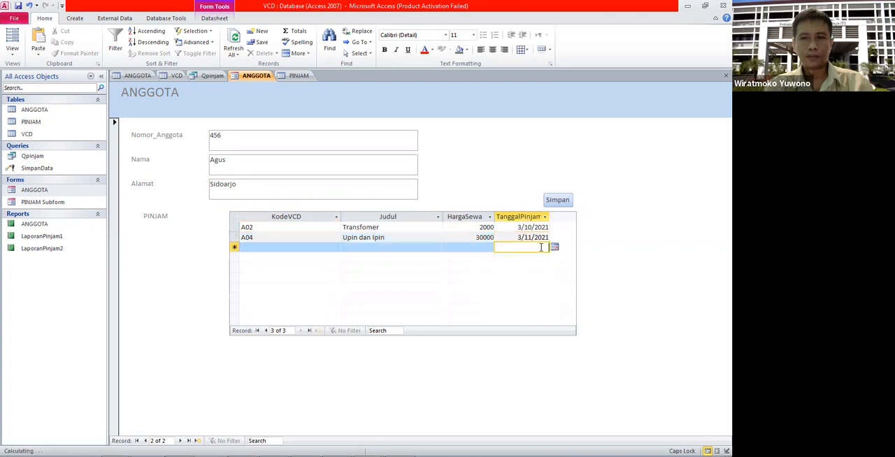
{"action": "left_click", "coordinate": [557, 201]}
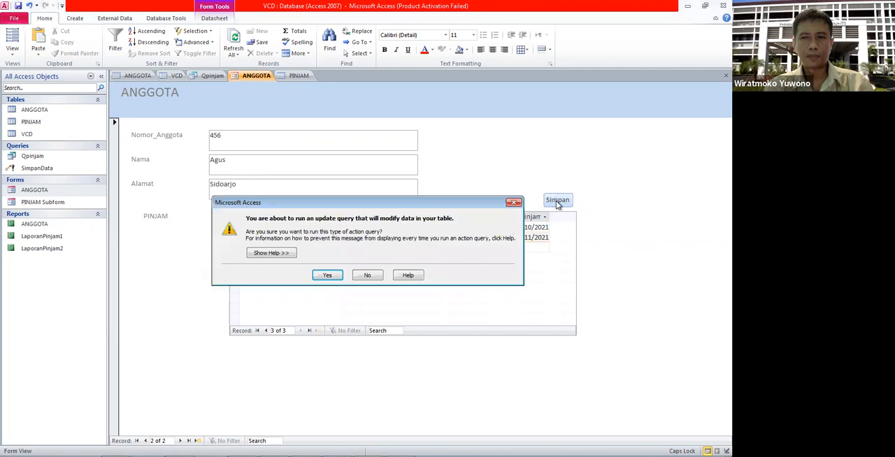
{"action": "left_click", "coordinate": [328, 276]}
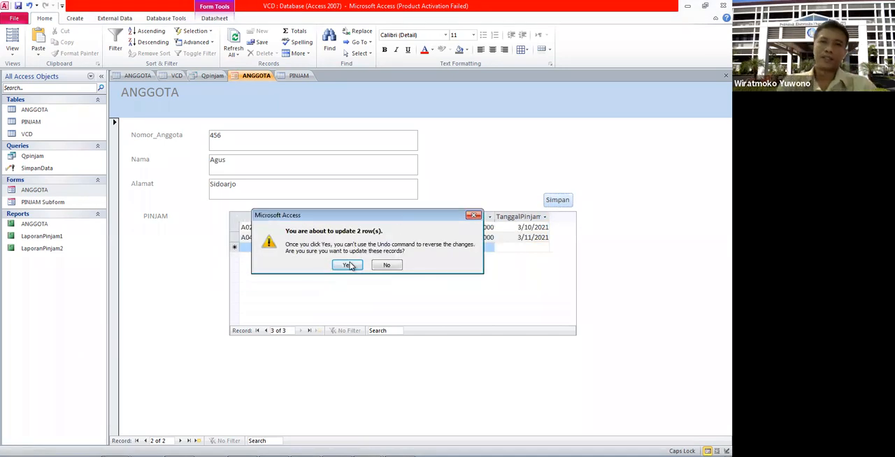
{"action": "left_click", "coordinate": [348, 265]}
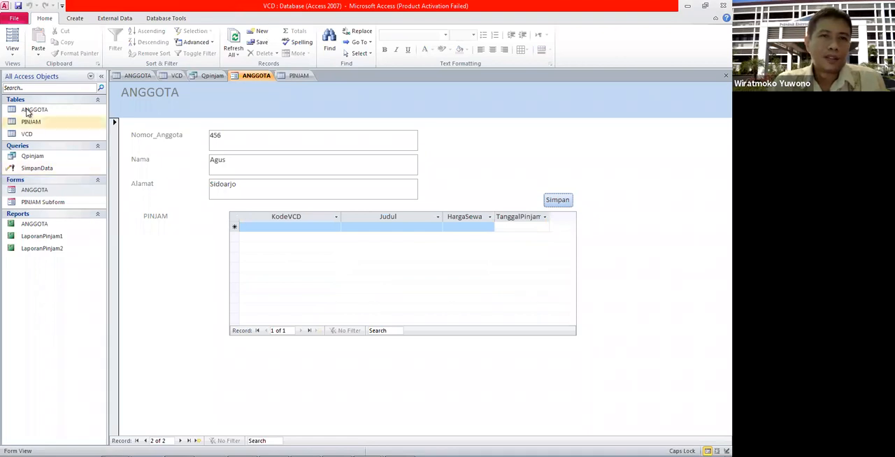
Step: Refresh the PINJAM table's records and check the TanggalPinjam dates of both members' newly added loans
{"action": "left_click", "coordinate": [297, 76]}
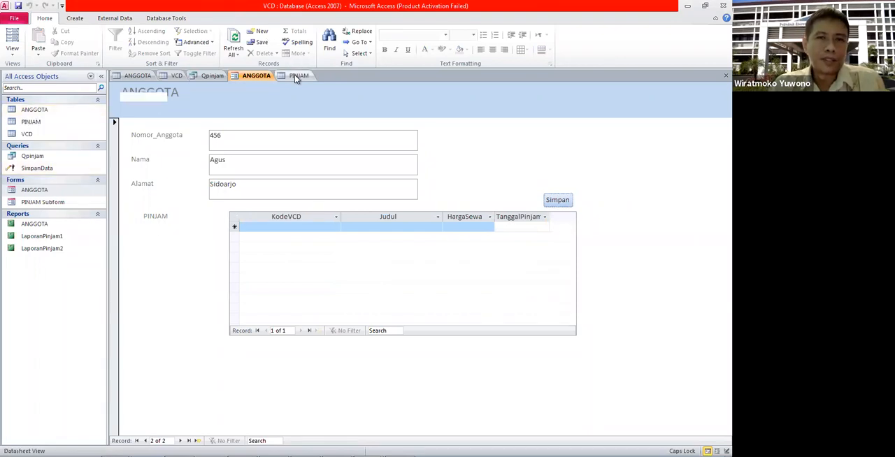
{"action": "left_click", "coordinate": [233, 40]}
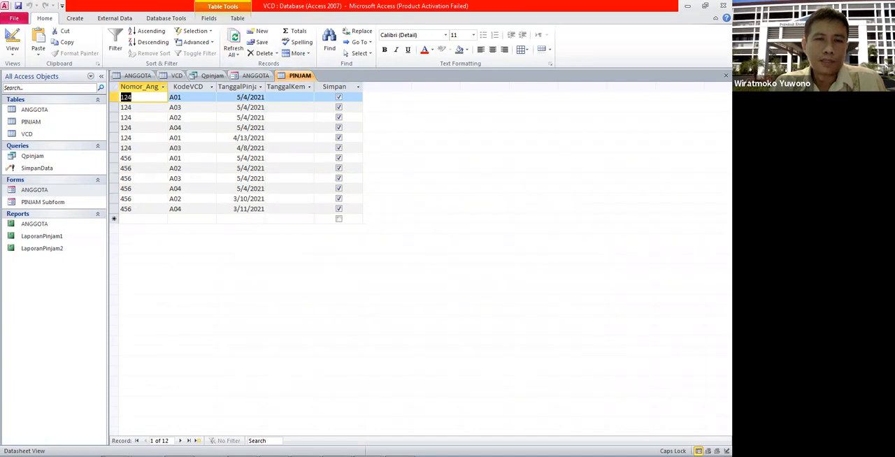
{"action": "left_click", "coordinate": [235, 139]}
{"action": "left_click", "coordinate": [238, 148]}
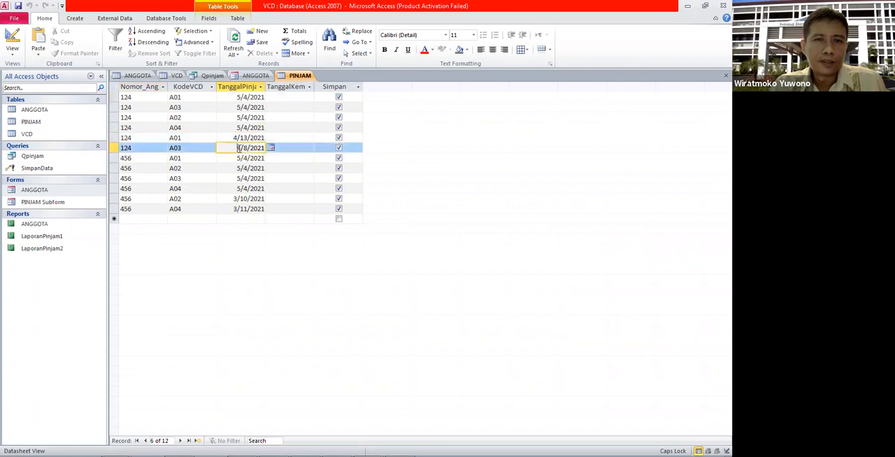
{"action": "left_click", "coordinate": [241, 198]}
{"action": "left_click", "coordinate": [240, 209]}
{"action": "left_click", "coordinate": [244, 197]}
Step: Open the LaporanPinjam2 report to view the loans grouped by member and month
{"action": "left_click", "coordinate": [46, 248]}
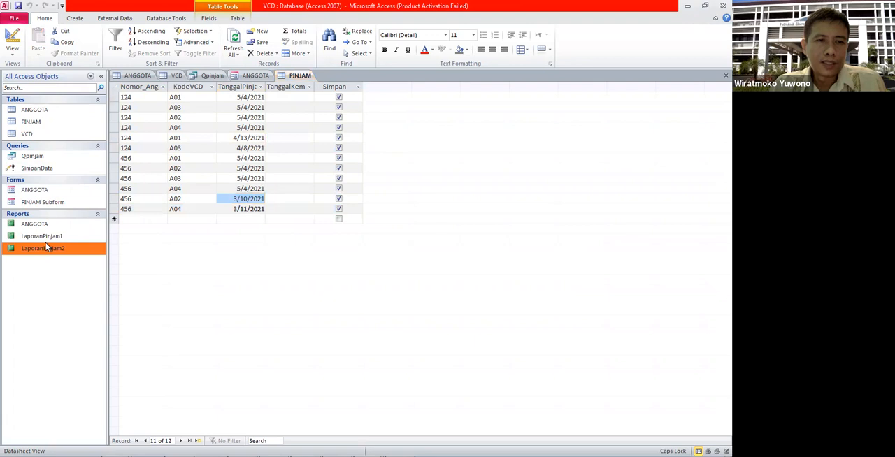
{"action": "double_click", "coordinate": [46, 246]}
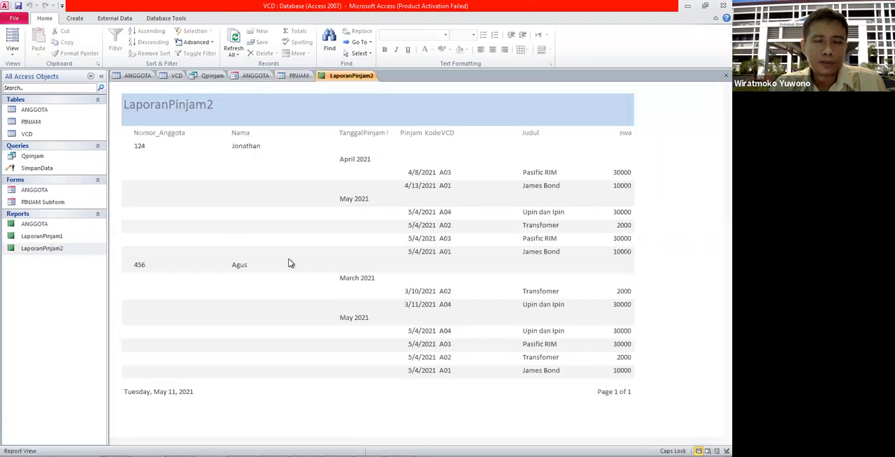
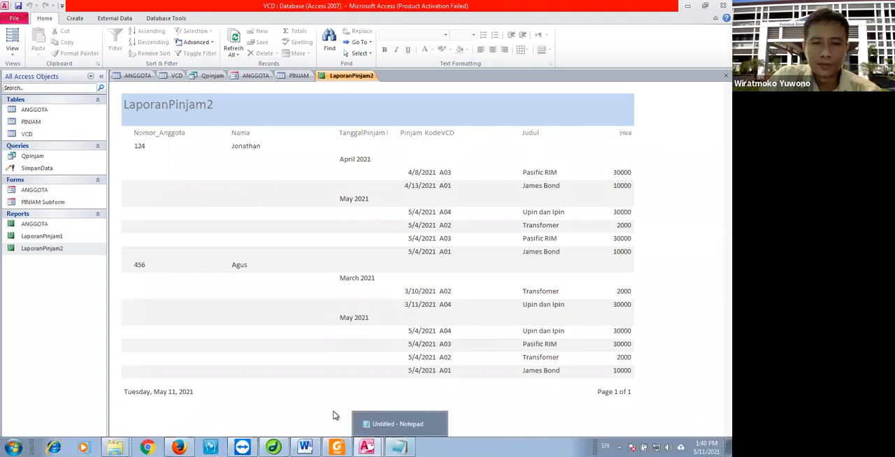
Step: Review the Report Wizard summary options and the sample summary report in the Praktikum7 Word and PDF documents, and return to the VCD database in Access
{"action": "mouse_move", "coordinate": [337, 448]}
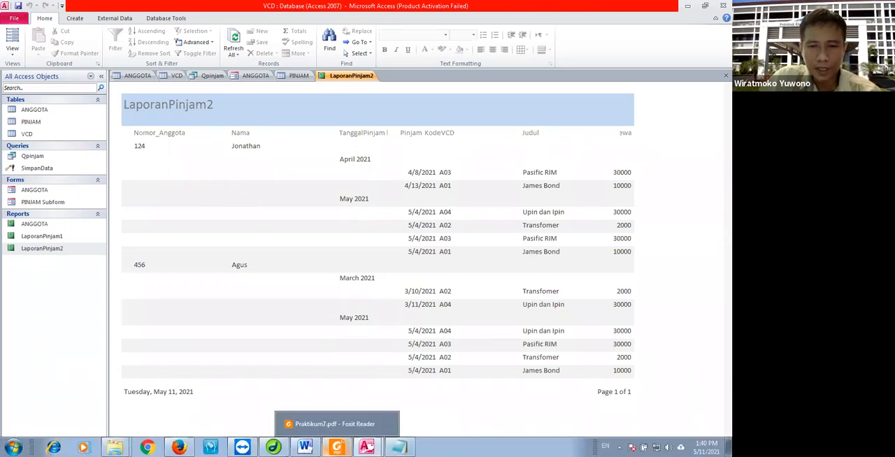
{"action": "left_click", "coordinate": [305, 447]}
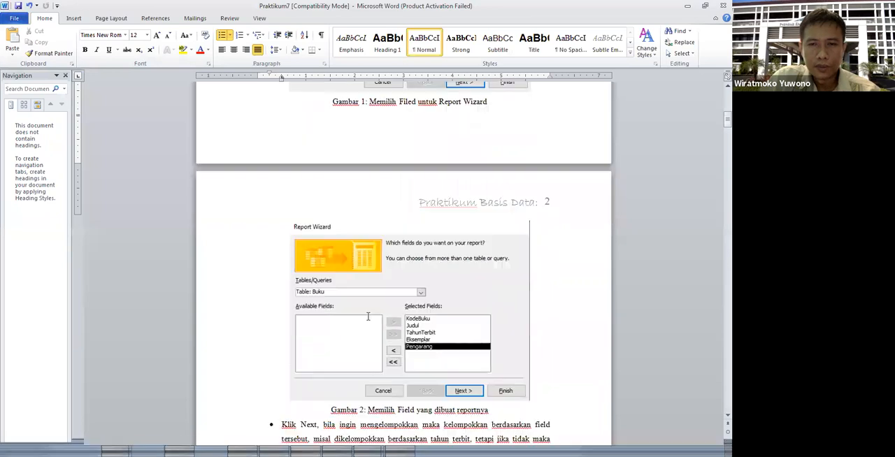
{"action": "scroll", "coordinate": [368, 317], "scroll_direction": "down", "scroll_amount": 10}
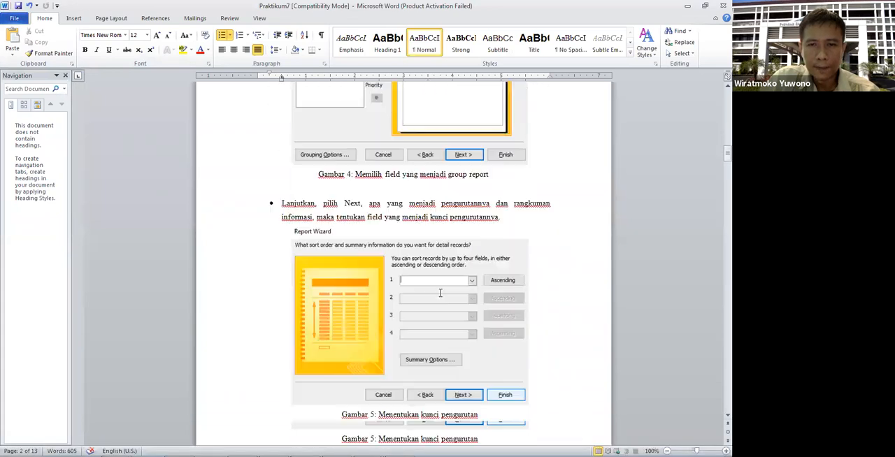
{"action": "scroll", "coordinate": [440, 293], "scroll_direction": "down", "scroll_amount": 12}
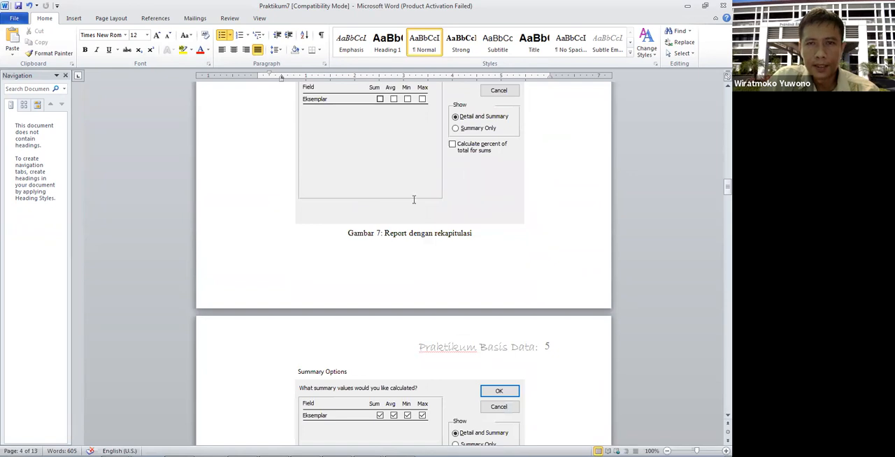
{"action": "scroll", "coordinate": [413, 200], "scroll_direction": "up", "scroll_amount": 3}
{"action": "mouse_move", "coordinate": [391, 455]}
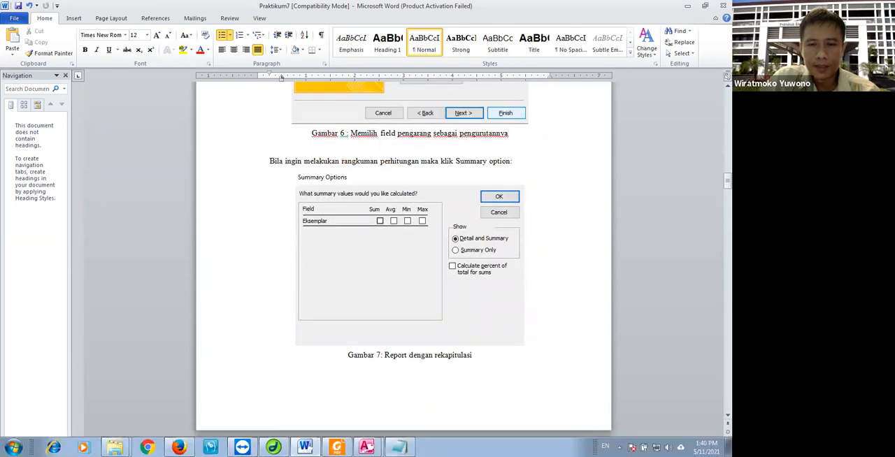
{"action": "left_click", "coordinate": [399, 448]}
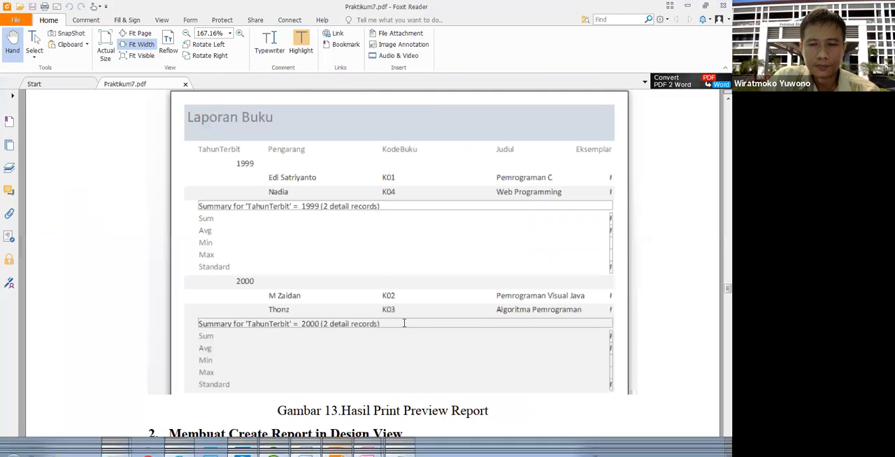
{"action": "mouse_move", "coordinate": [367, 448]}
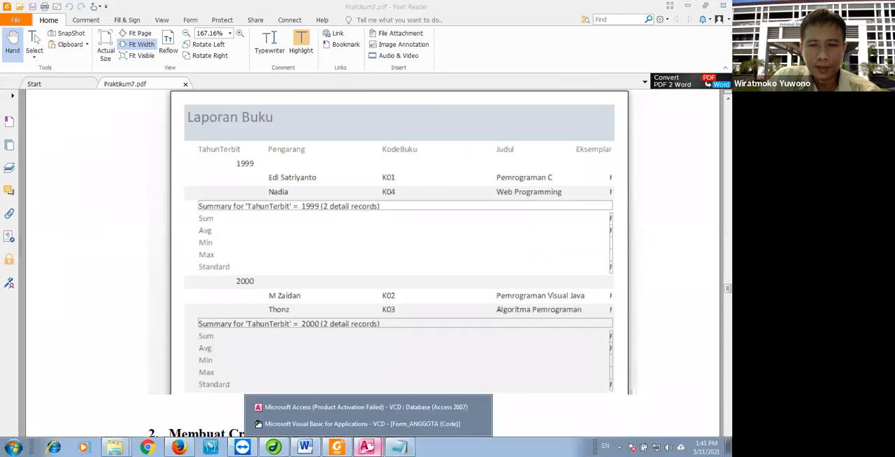
{"action": "left_click", "coordinate": [400, 407]}
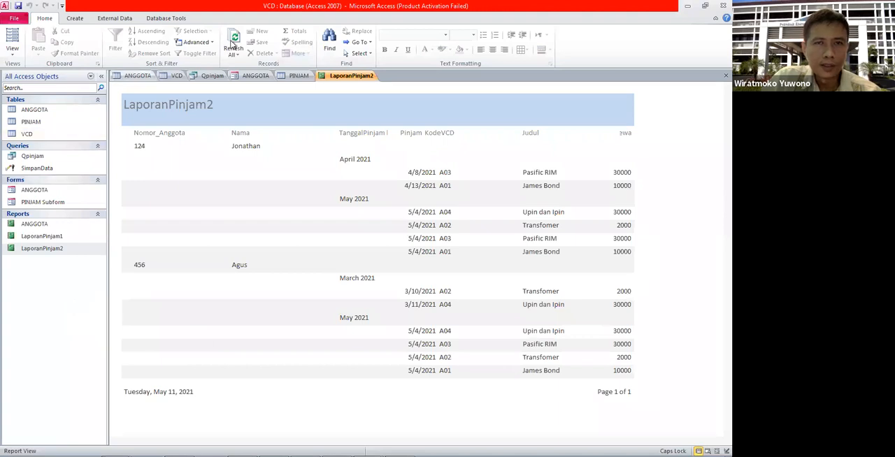
Step: Start a new report with the Report Wizard using all fields of the Qpinjam query, viewed by ANGGOTA
{"action": "left_click", "coordinate": [75, 19]}
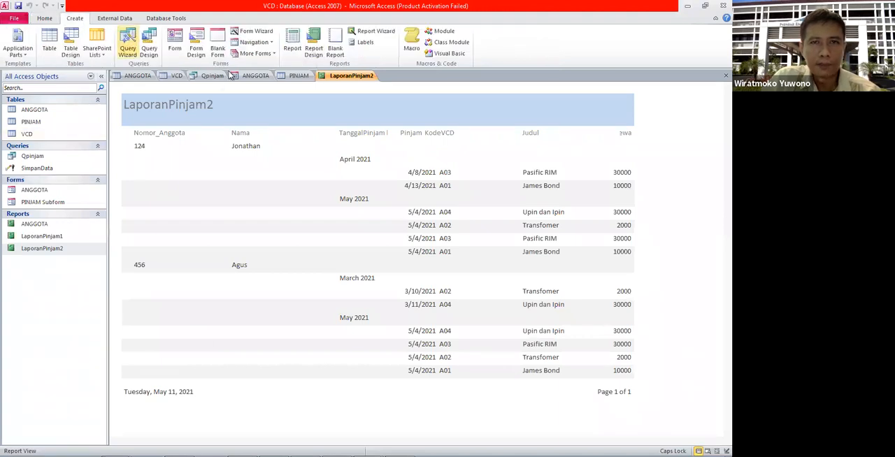
{"action": "left_click", "coordinate": [375, 32]}
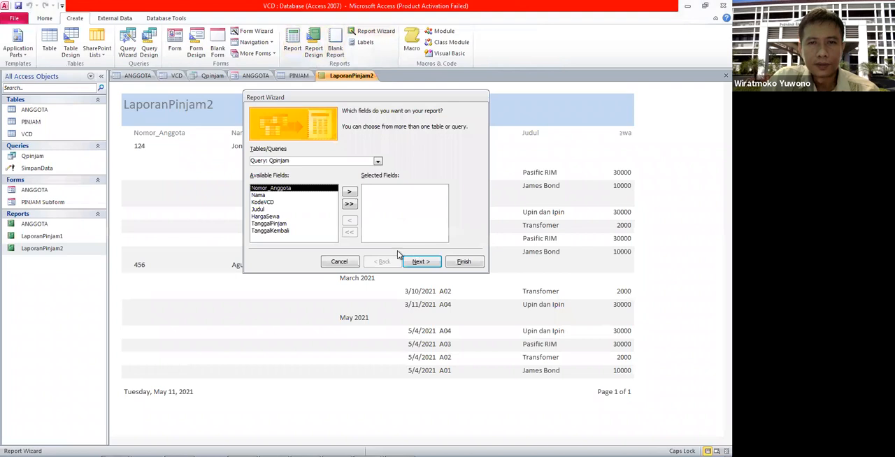
{"action": "left_click", "coordinate": [350, 204]}
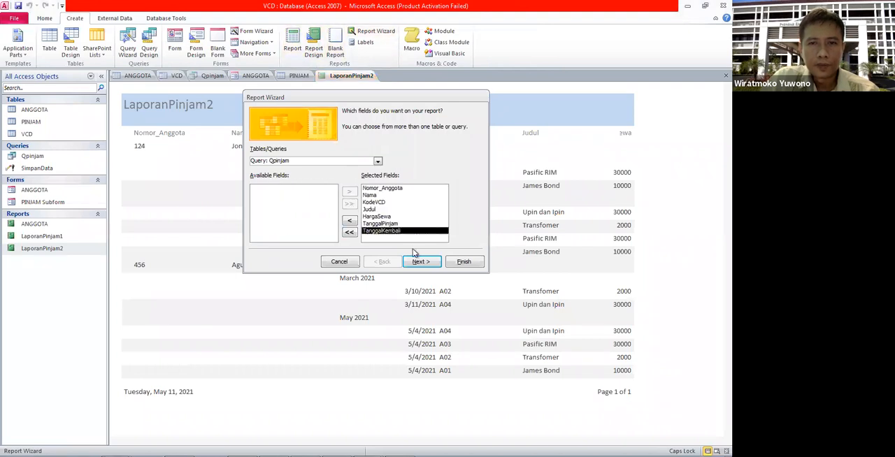
{"action": "left_click", "coordinate": [420, 261]}
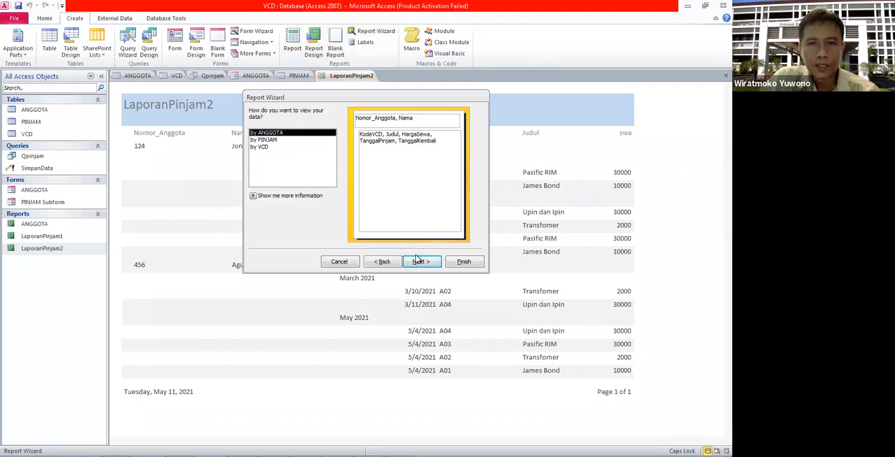
{"action": "left_click", "coordinate": [420, 263]}
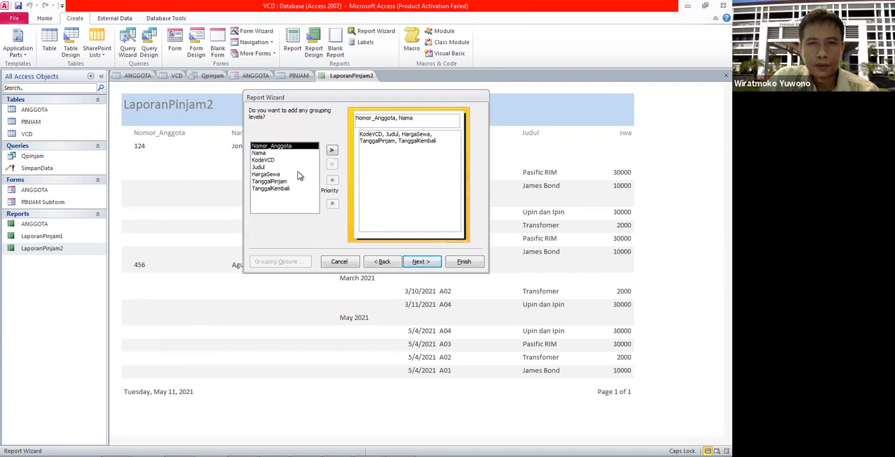
Step: Add TanggalPinjam as a grouping level and sort the detail records by TanggalPinjam in ascending order
{"action": "left_click", "coordinate": [277, 182]}
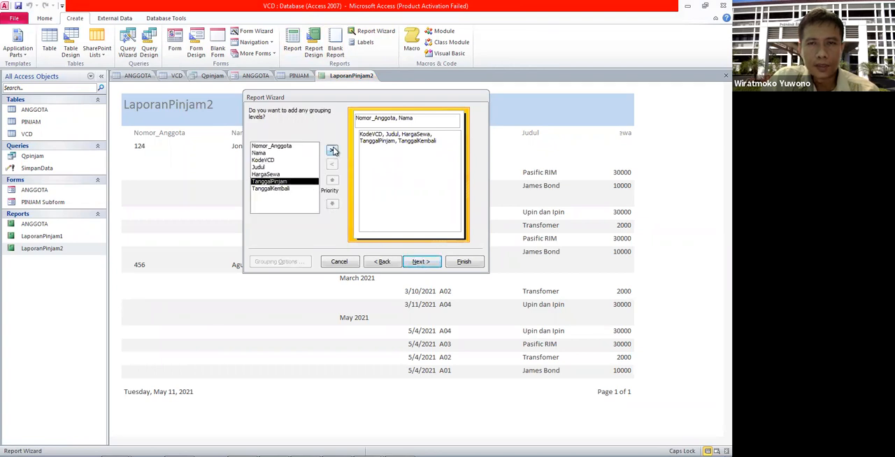
{"action": "left_click", "coordinate": [332, 151]}
{"action": "left_click", "coordinate": [428, 263]}
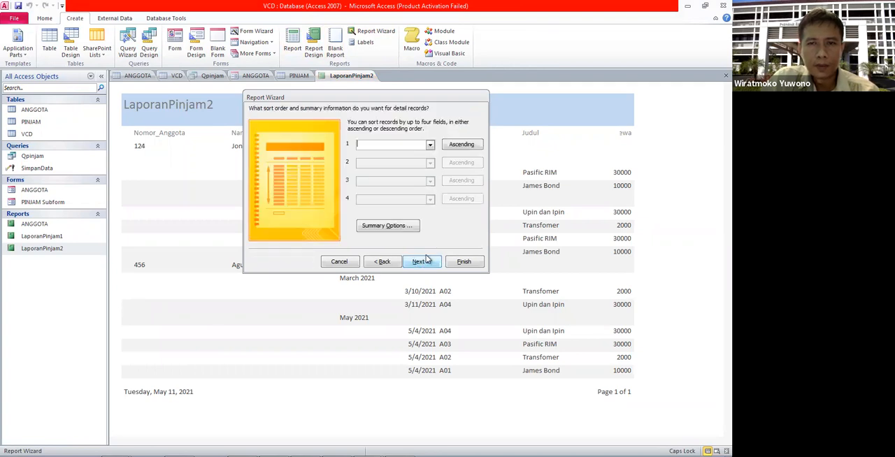
{"action": "left_click", "coordinate": [430, 144]}
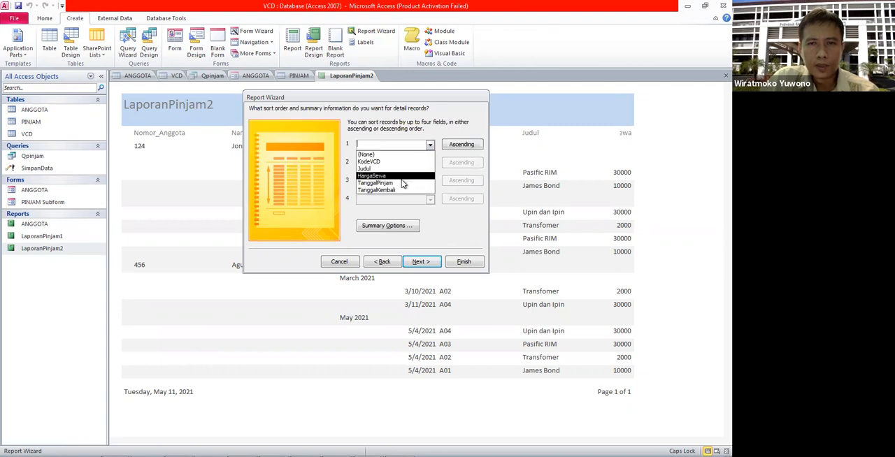
{"action": "left_click", "coordinate": [378, 182]}
Step: Set the summary options to calculate the Sum of HargaSewa with percent of total, showing detail and summary
{"action": "left_click", "coordinate": [392, 225]}
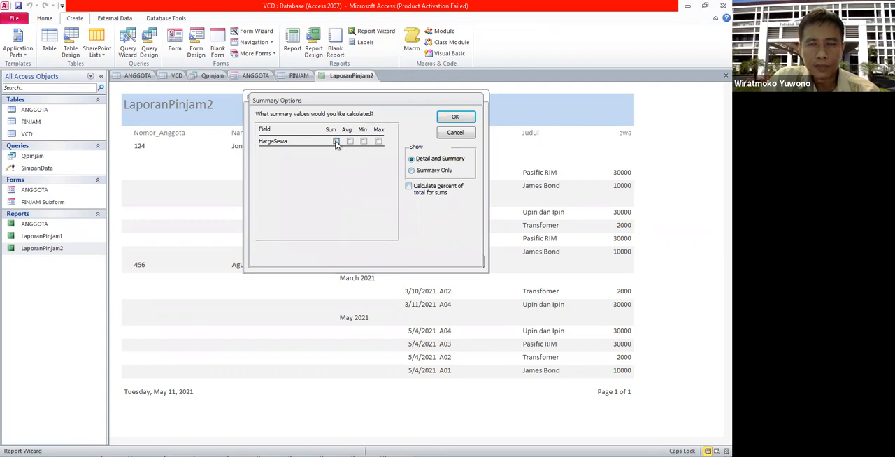
{"action": "left_click", "coordinate": [409, 187]}
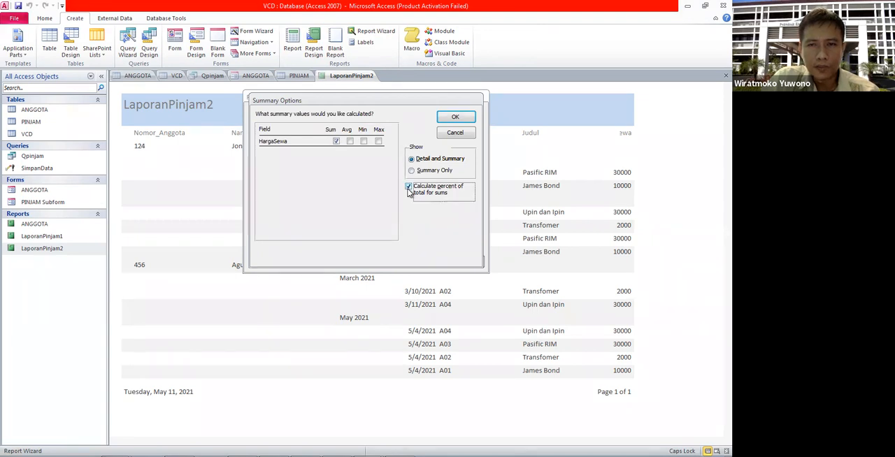
{"action": "left_click", "coordinate": [456, 117]}
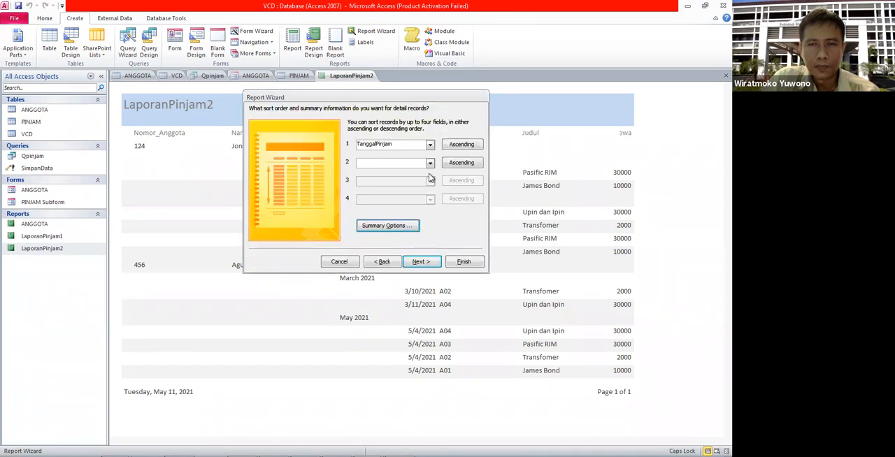
{"action": "left_click", "coordinate": [418, 262]}
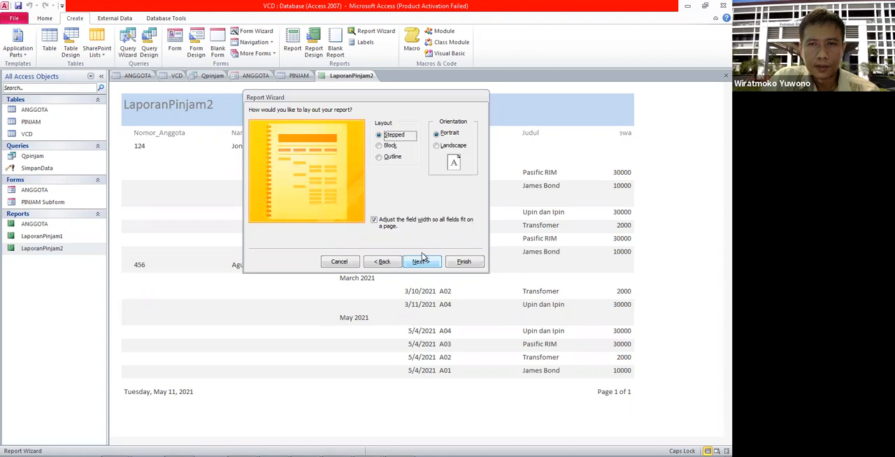
Step: Choose the stepped layout in landscape orientation, title the report LaporanPinjam3, and finish it with a preview
{"action": "left_click", "coordinate": [446, 146]}
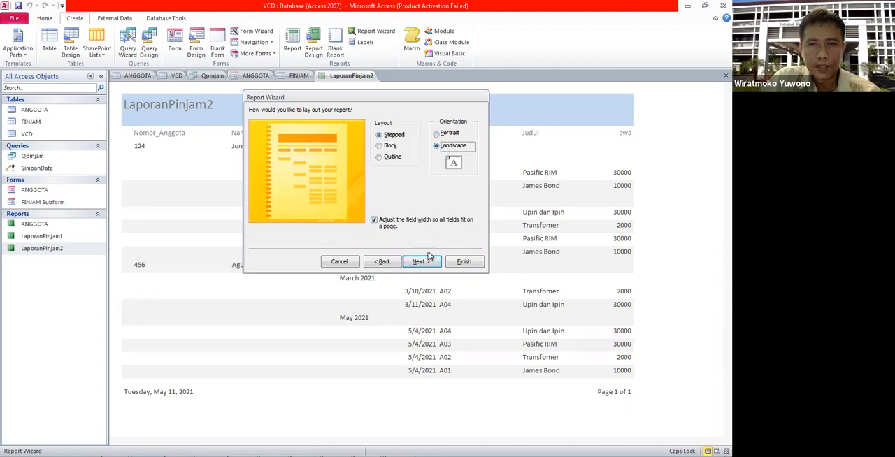
{"action": "left_click", "coordinate": [421, 262]}
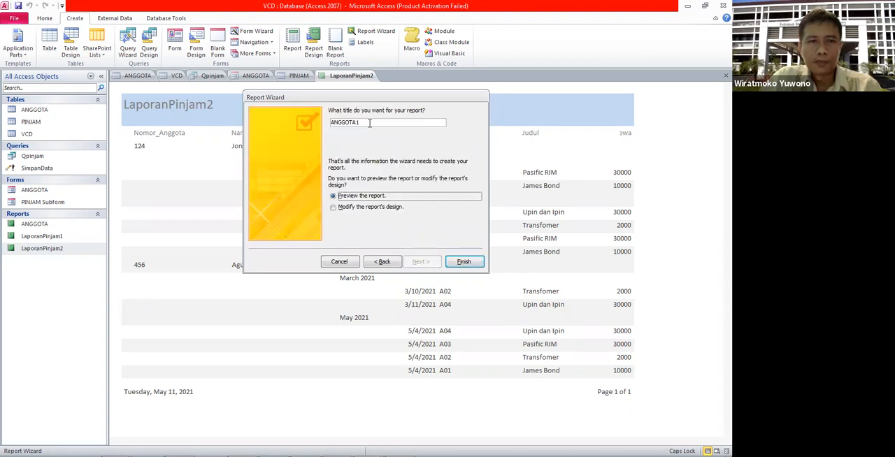
{"action": "double_click", "coordinate": [370, 122]}
{"action": "type", "text": "LAP"}
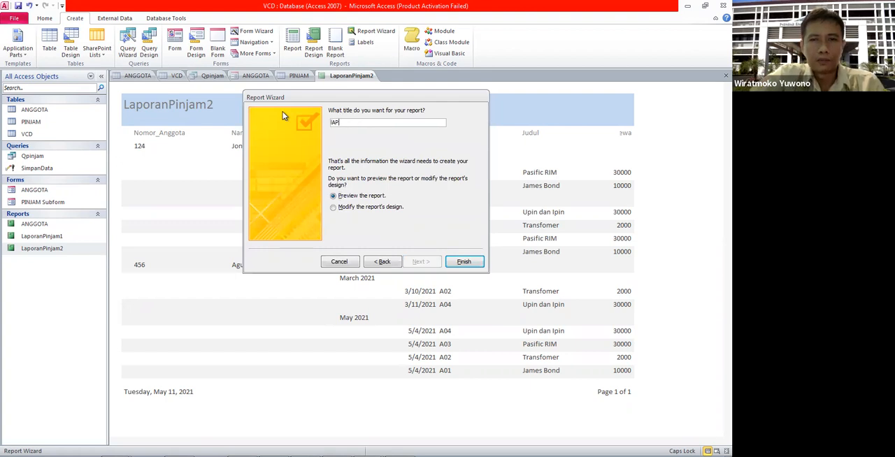
{"action": "key", "text": "Caps_Lock"}
{"action": "key", "text": "BackSpace"}
{"action": "key", "text": "BackSpace"}
{"action": "key", "text": "BackSpace"}
{"action": "key", "text": "BackSpace"}
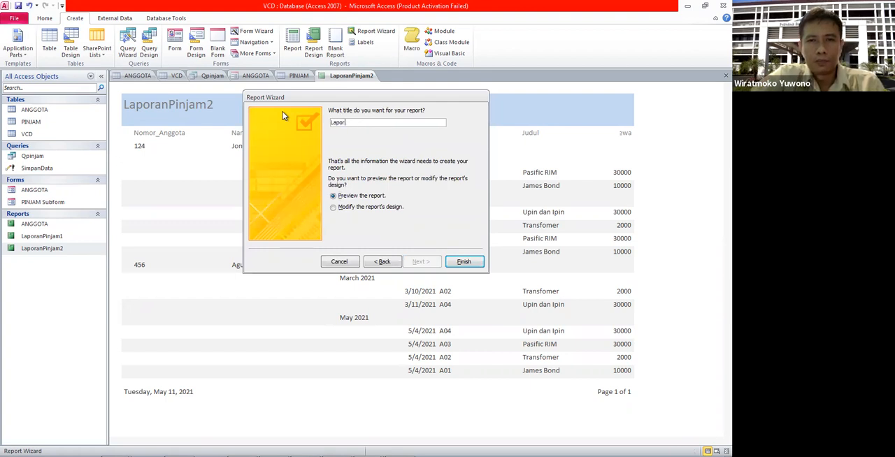
{"action": "type", "text": "LaporanPinjam3"}
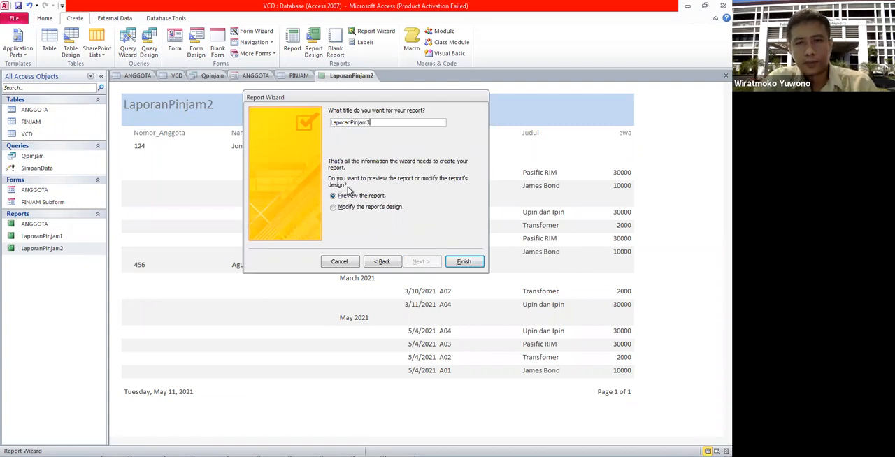
{"action": "left_click", "coordinate": [467, 263]}
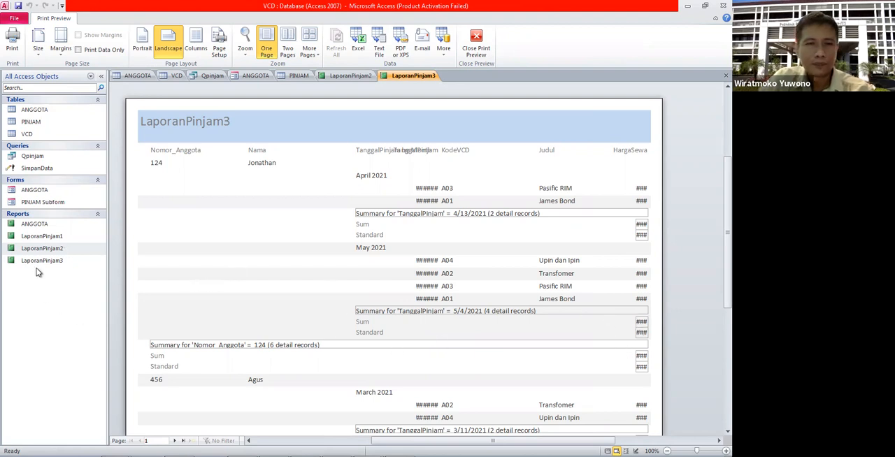
Step: Open LaporanPinjam3 in Design View and extend the Sum text box in the TanggalPinjam Footer leftward
{"action": "left_click", "coordinate": [80, 263]}
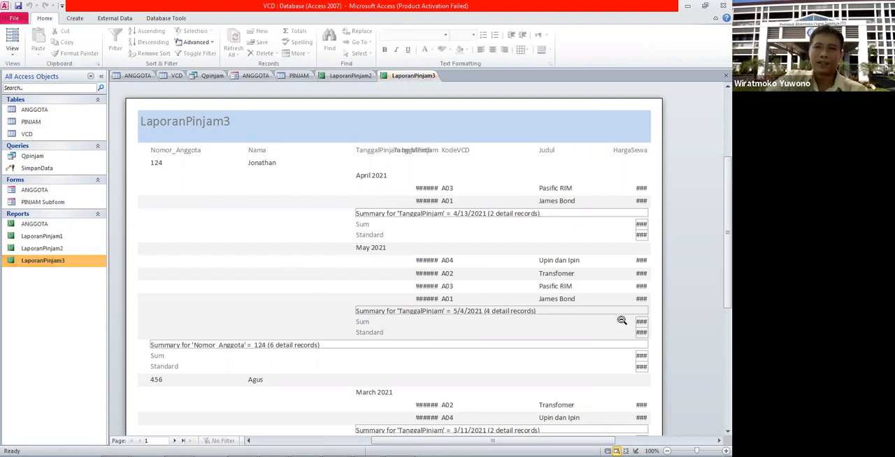
{"action": "right_click", "coordinate": [61, 263]}
{"action": "left_click", "coordinate": [80, 288]}
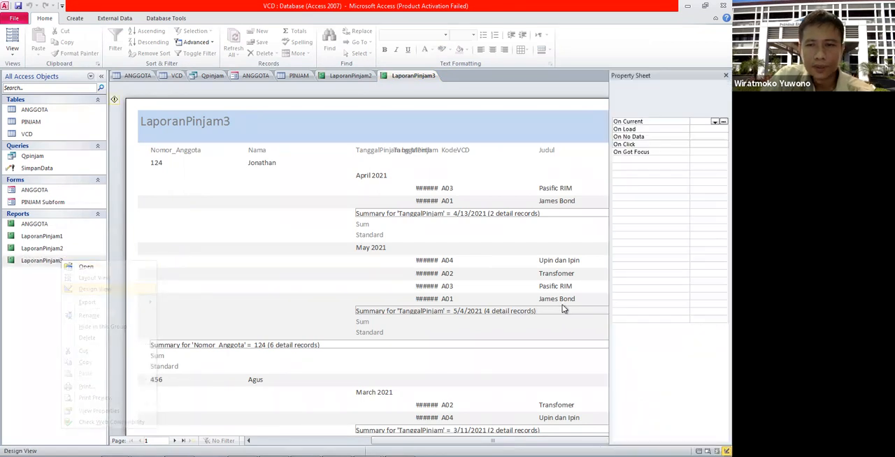
{"action": "left_click", "coordinate": [506, 442]}
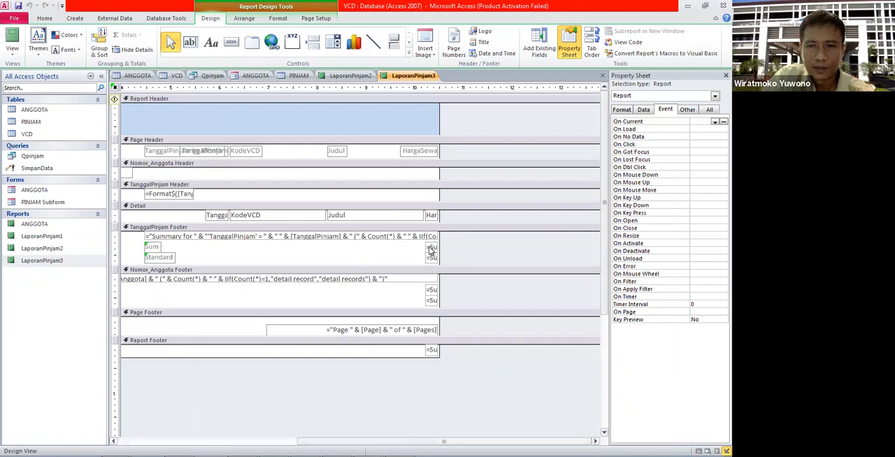
{"action": "left_click", "coordinate": [432, 247]}
{"action": "left_click_drag", "start_coordinate": [413, 248], "coordinate": [391, 249]}
Step: Narrow the Judul text box in the Detail section and widen the HargaSewa text box leftward to fit its values
{"action": "left_click", "coordinate": [409, 219]}
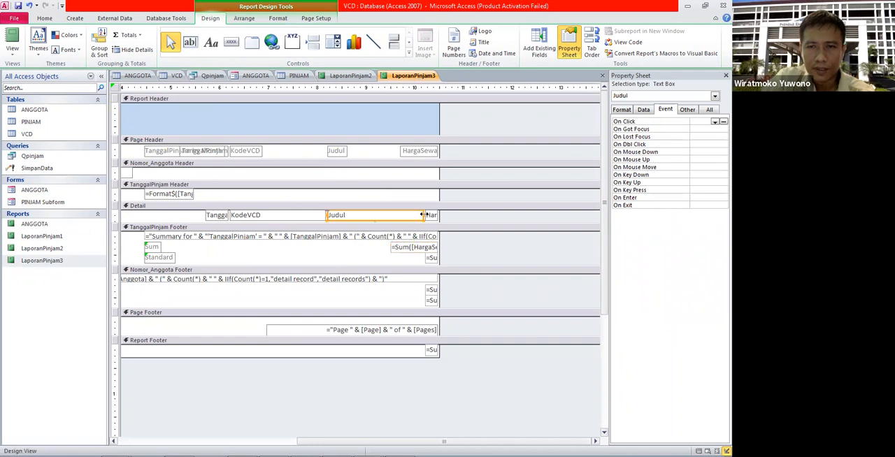
{"action": "left_click_drag", "start_coordinate": [410, 218], "coordinate": [401, 218]}
{"action": "left_click", "coordinate": [425, 215]}
{"action": "left_click_drag", "start_coordinate": [423, 215], "coordinate": [397, 216]}
Step: Widen the Standard percentage text box in the TanggalPinjam Footer to match the Sum box above it
{"action": "left_click", "coordinate": [431, 258]}
{"action": "left_click_drag", "start_coordinate": [401, 257], "coordinate": [389, 258]}
{"action": "left_click", "coordinate": [465, 256]}
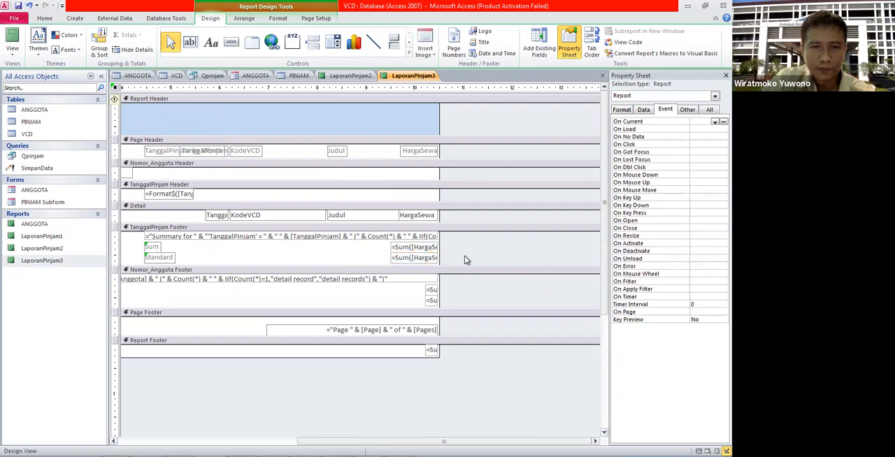
Step: Widen both the Sum and Standard text boxes of HargaSewa in the Nomor_Anggota Footer leftward
{"action": "left_click", "coordinate": [430, 289]}
{"action": "left_click_drag", "start_coordinate": [425, 290], "coordinate": [387, 289]}
{"action": "left_click", "coordinate": [435, 301]}
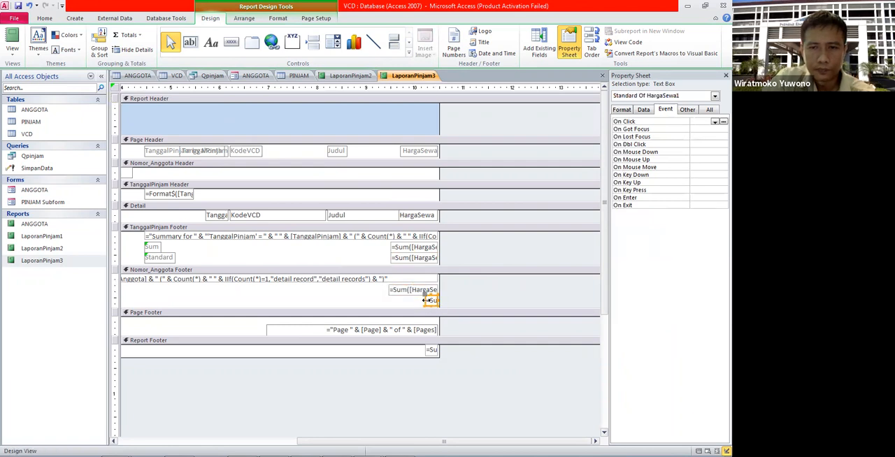
{"action": "left_click_drag", "start_coordinate": [389, 298], "coordinate": [387, 300]}
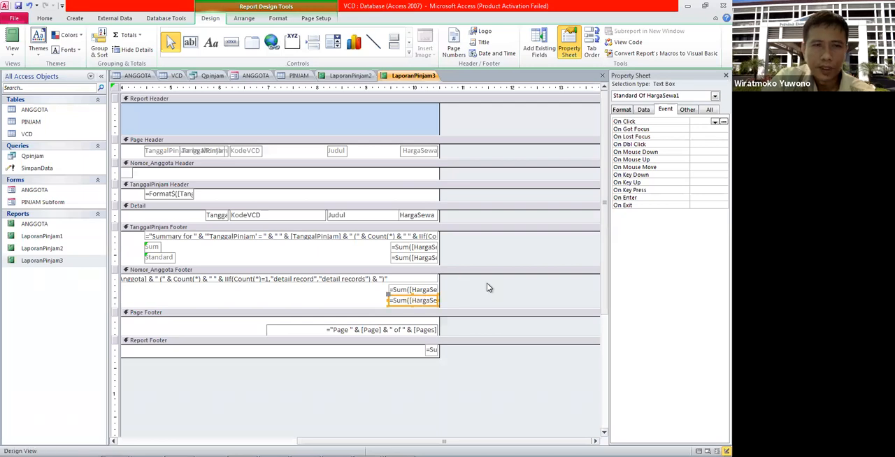
Step: Open LaporanPinjam3 in Report View and check the Sum and Standard values for each month and member
{"action": "double_click", "coordinate": [39, 260]}
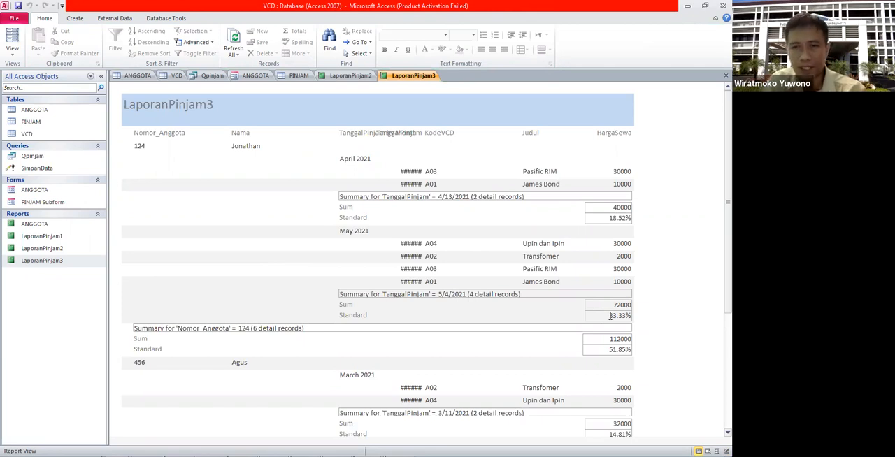
{"action": "scroll", "coordinate": [610, 325], "scroll_direction": "down", "scroll_amount": 1}
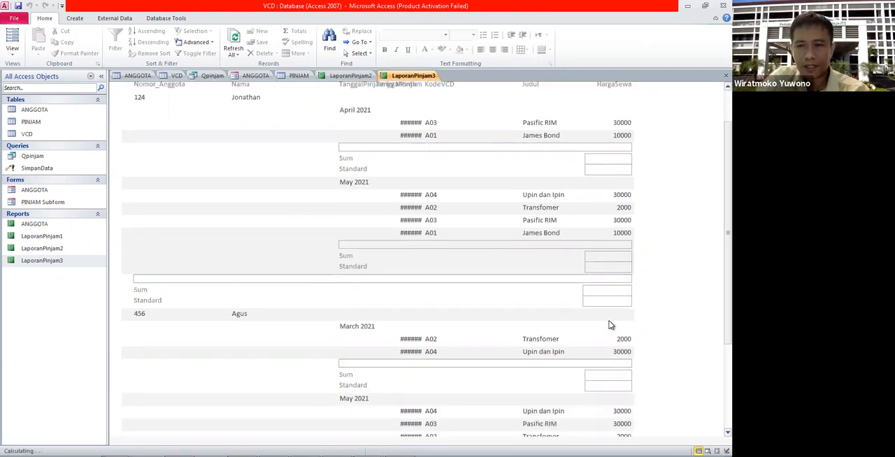
Step: Review LaporanPinjam3 in Report View from the column headings down to the Grand Total
{"action": "scroll", "coordinate": [611, 325], "scroll_direction": "down", "scroll_amount": 3}
{"action": "scroll", "coordinate": [608, 317], "scroll_direction": "up", "scroll_amount": 1}
{"action": "scroll", "coordinate": [607, 314], "scroll_direction": "up", "scroll_amount": 3}
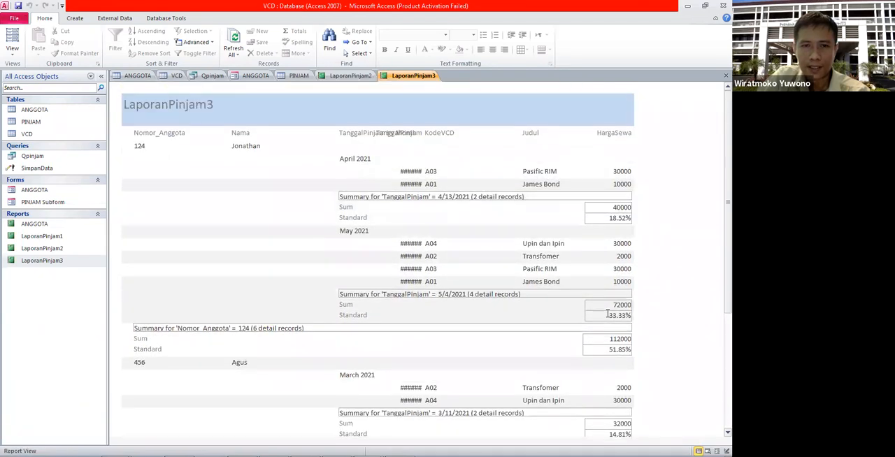
{"action": "scroll", "coordinate": [608, 314], "scroll_direction": "down", "scroll_amount": 5}
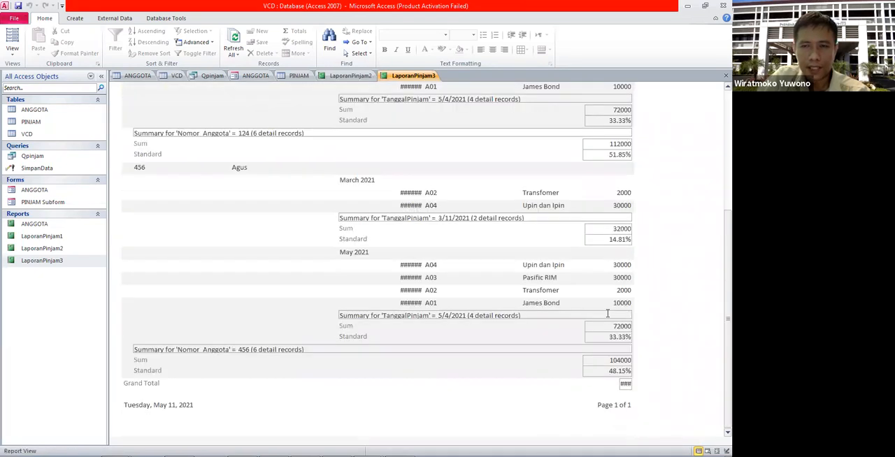
{"action": "scroll", "coordinate": [607, 313], "scroll_direction": "up", "scroll_amount": 3}
{"action": "scroll", "coordinate": [608, 314], "scroll_direction": "up", "scroll_amount": 3}
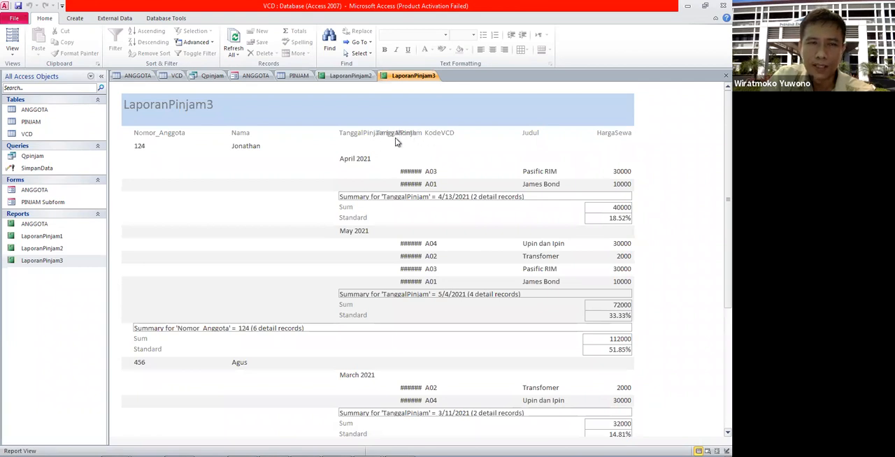
Step: Delete the TanggalPinjam label that overlaps TanggalPinjam by Month in the Page Header of LaporanPinjam3, and check the headings in Report View
{"action": "left_click", "coordinate": [62, 265]}
{"action": "right_click", "coordinate": [63, 268]}
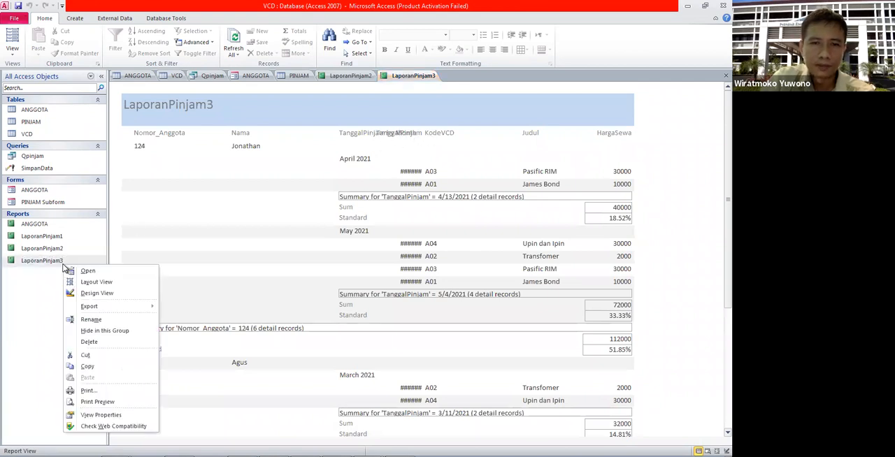
{"action": "left_click", "coordinate": [77, 290]}
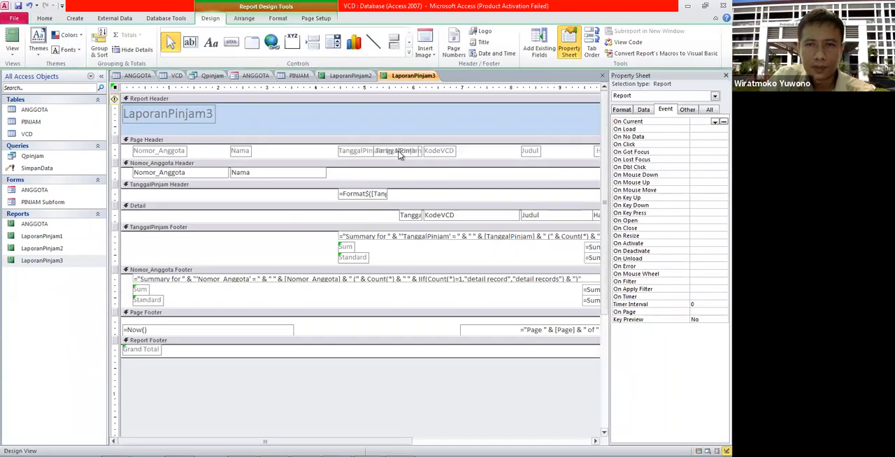
{"action": "left_click", "coordinate": [398, 151]}
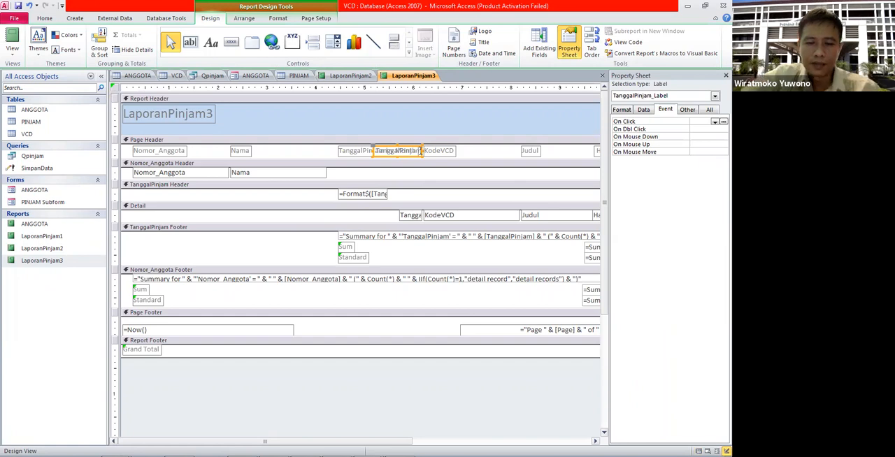
{"action": "left_click", "coordinate": [475, 153]}
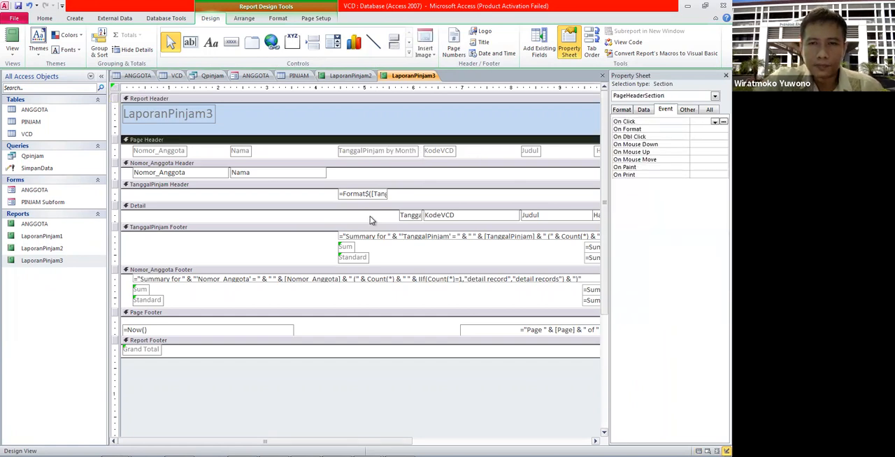
{"action": "double_click", "coordinate": [64, 263]}
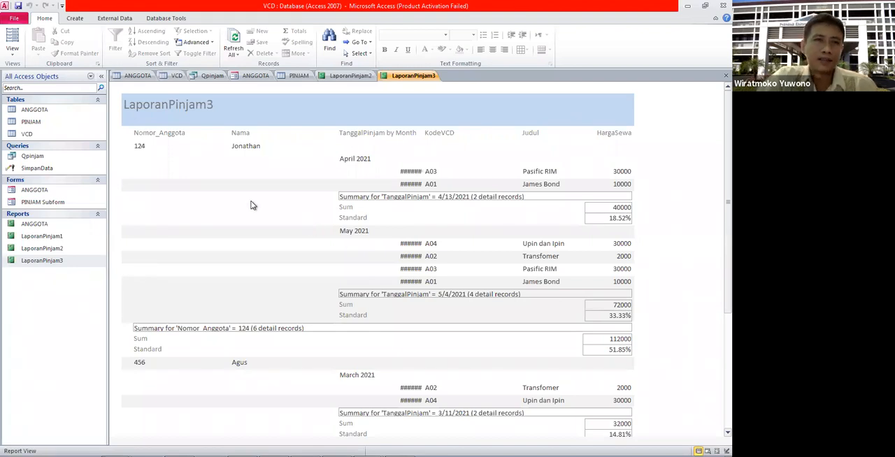
{"action": "right_click", "coordinate": [77, 259]}
{"action": "left_click", "coordinate": [50, 300]}
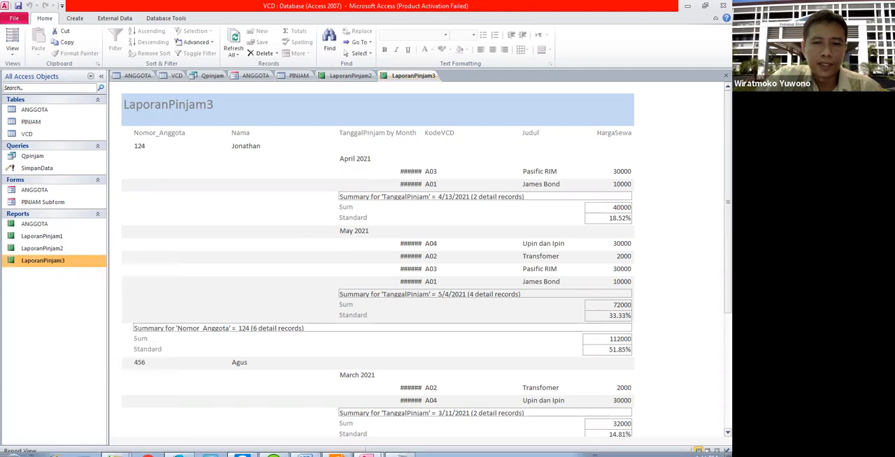
Step: Switch to the Praktikum7 document in Word and read through the instructions for creating a report in Design View, including record source and query relations
{"action": "left_click", "coordinate": [304, 447]}
{"action": "scroll", "coordinate": [370, 316], "scroll_direction": "down", "scroll_amount": 6}
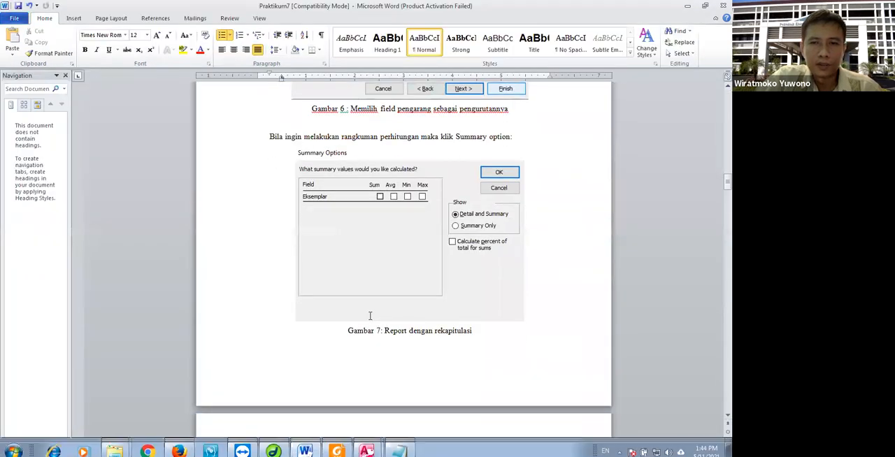
{"action": "scroll", "coordinate": [370, 316], "scroll_direction": "down", "scroll_amount": 12}
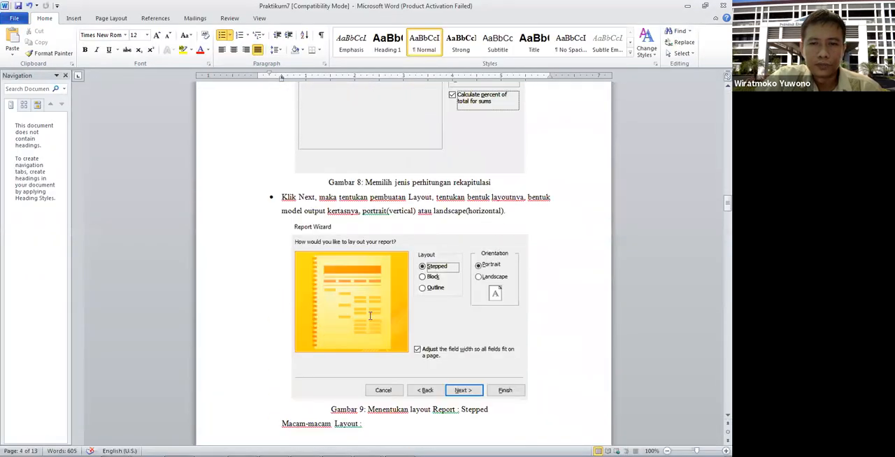
{"action": "scroll", "coordinate": [370, 316], "scroll_direction": "down", "scroll_amount": 20}
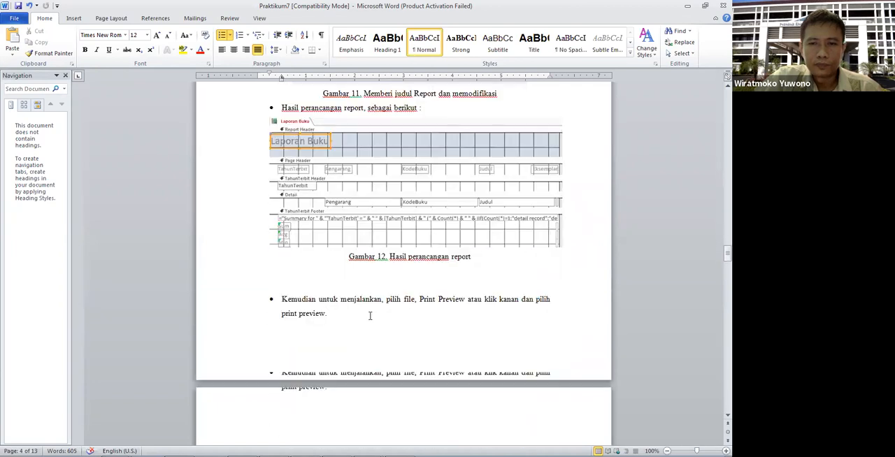
{"action": "scroll", "coordinate": [371, 316], "scroll_direction": "up", "scroll_amount": 4}
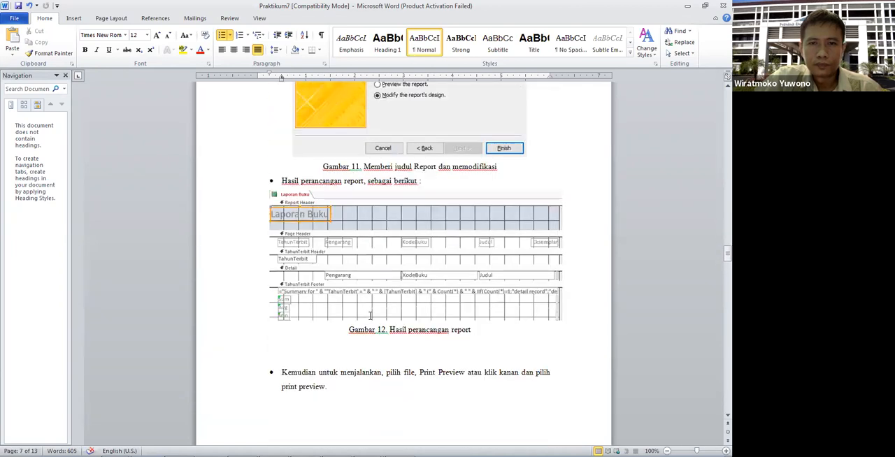
{"action": "scroll", "coordinate": [370, 316], "scroll_direction": "down", "scroll_amount": 15}
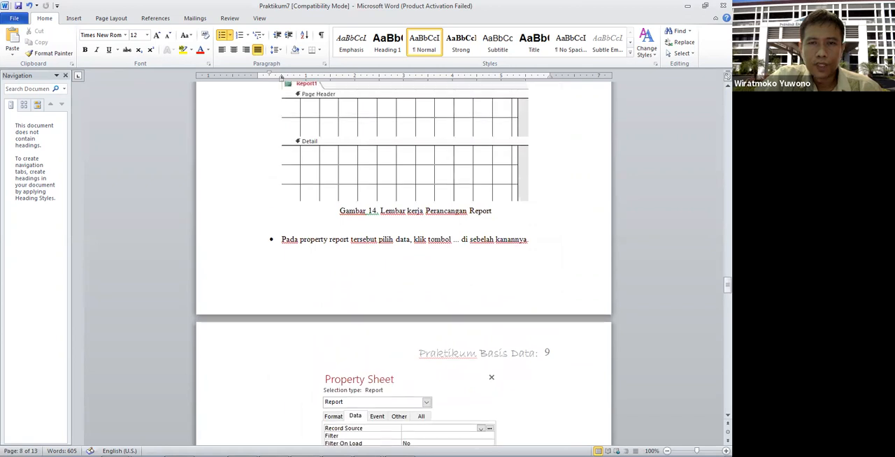
{"action": "scroll", "coordinate": [370, 316], "scroll_direction": "up", "scroll_amount": 2}
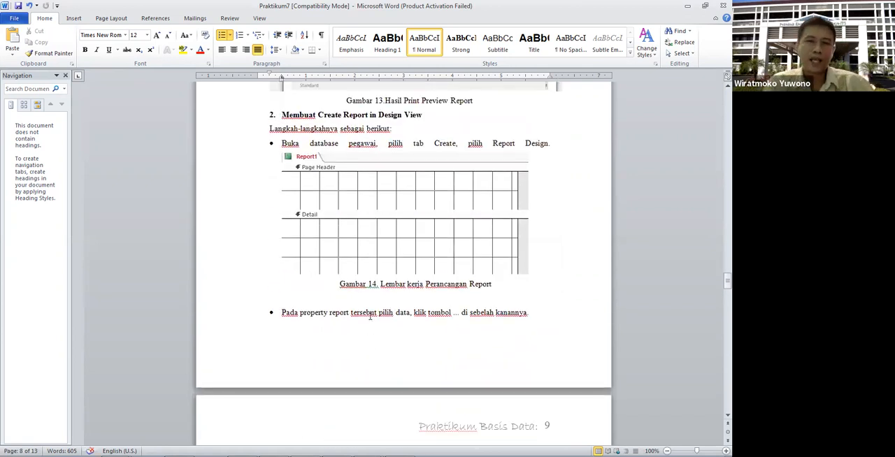
{"action": "scroll", "coordinate": [370, 317], "scroll_direction": "down", "scroll_amount": 7}
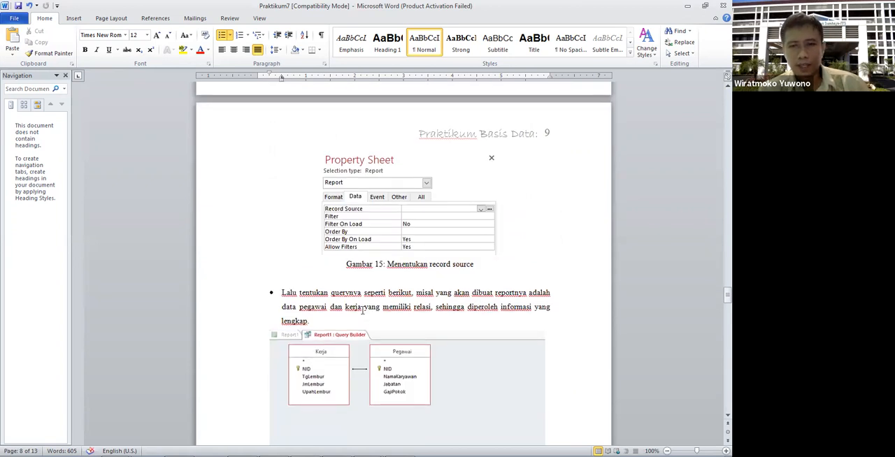
{"action": "scroll", "coordinate": [362, 311], "scroll_direction": "down", "scroll_amount": 1}
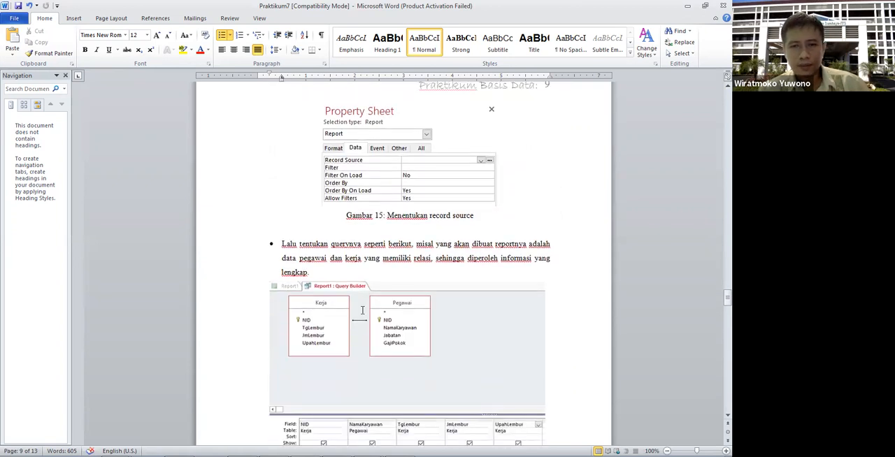
{"action": "scroll", "coordinate": [362, 310], "scroll_direction": "down", "scroll_amount": 3}
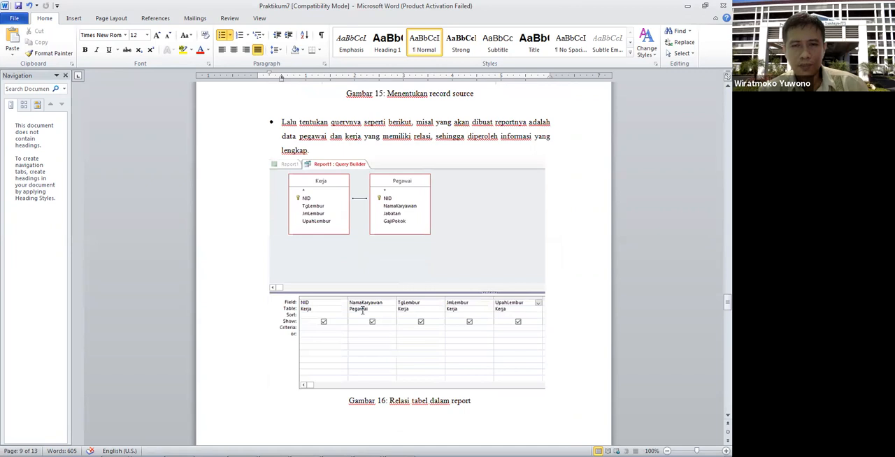
{"action": "scroll", "coordinate": [356, 271], "scroll_direction": "down", "scroll_amount": 6}
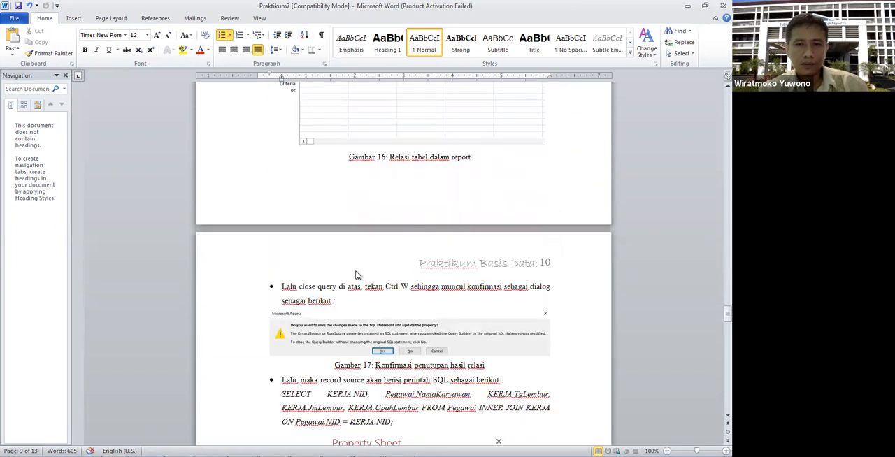
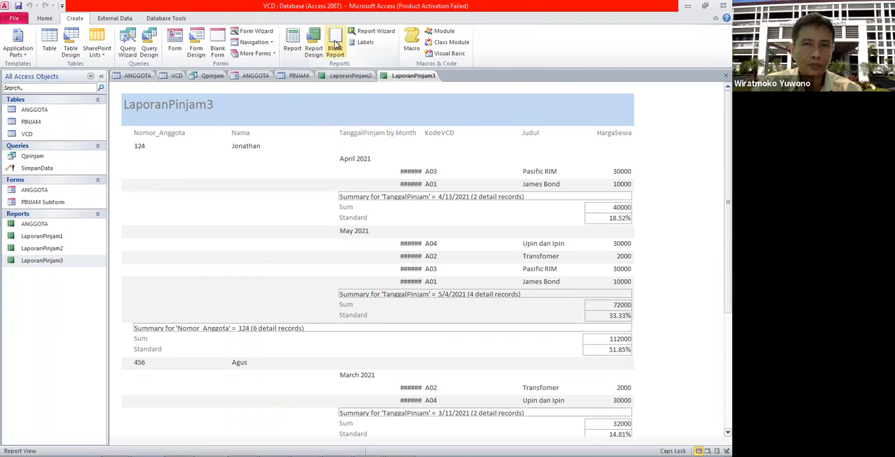
Step: Create a new report in Design View, then copy the whole SQL statement of the Qpinjam query
{"action": "left_click", "coordinate": [313, 42]}
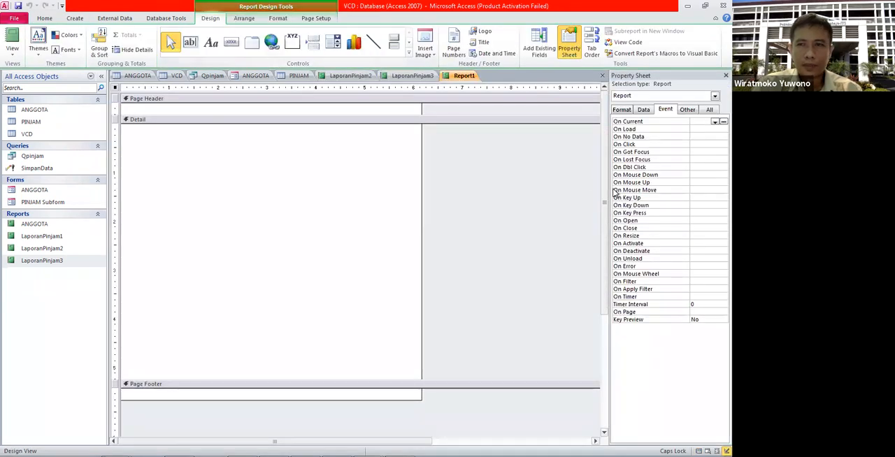
{"action": "left_click", "coordinate": [30, 159]}
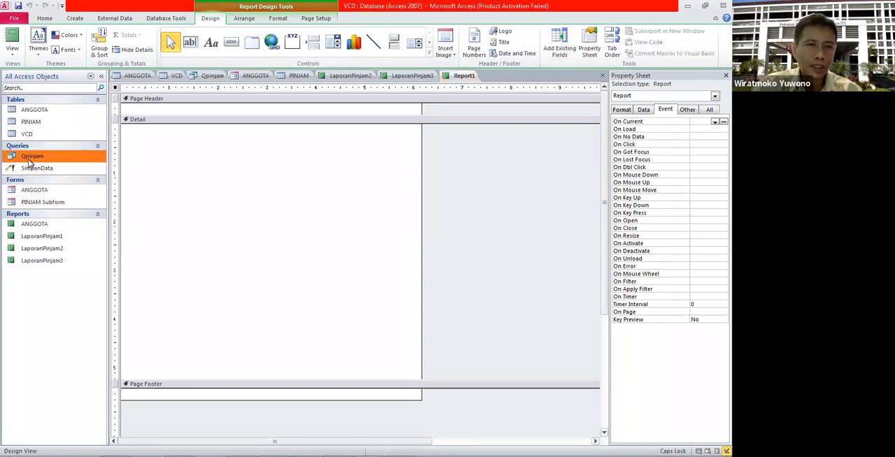
{"action": "right_click", "coordinate": [29, 160]}
{"action": "left_click", "coordinate": [50, 177]}
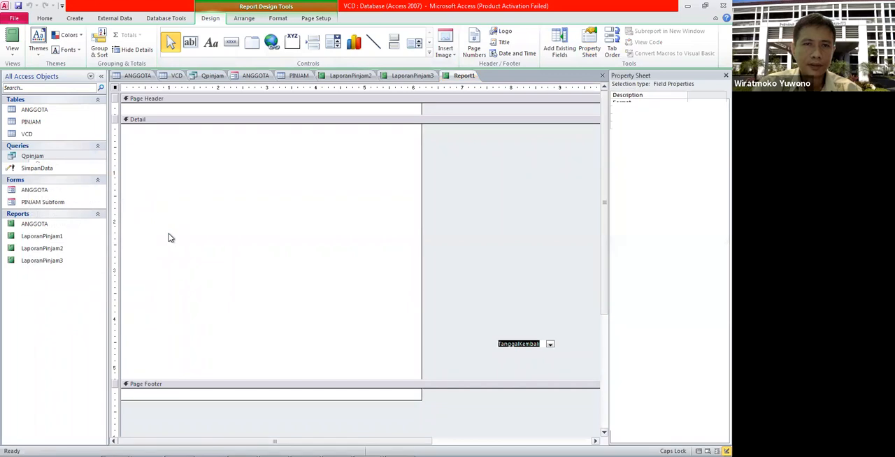
{"action": "left_click", "coordinate": [12, 53]}
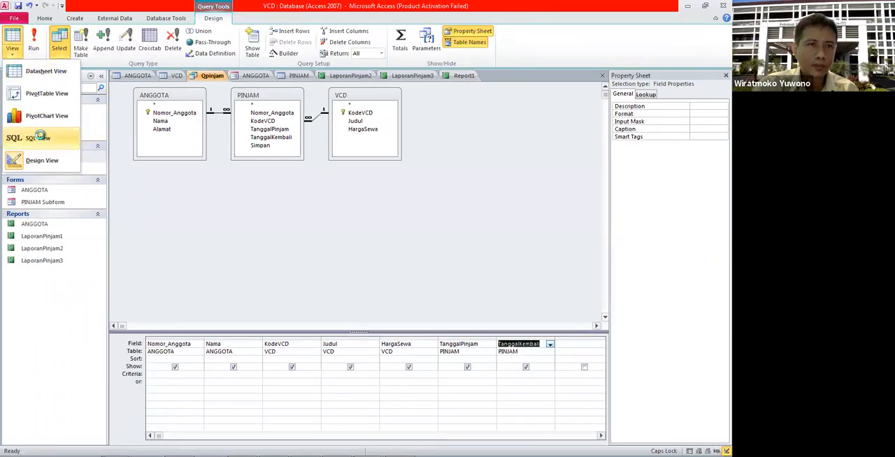
{"action": "left_click", "coordinate": [39, 137]}
{"action": "right_click", "coordinate": [467, 95]}
{"action": "left_click", "coordinate": [485, 112]}
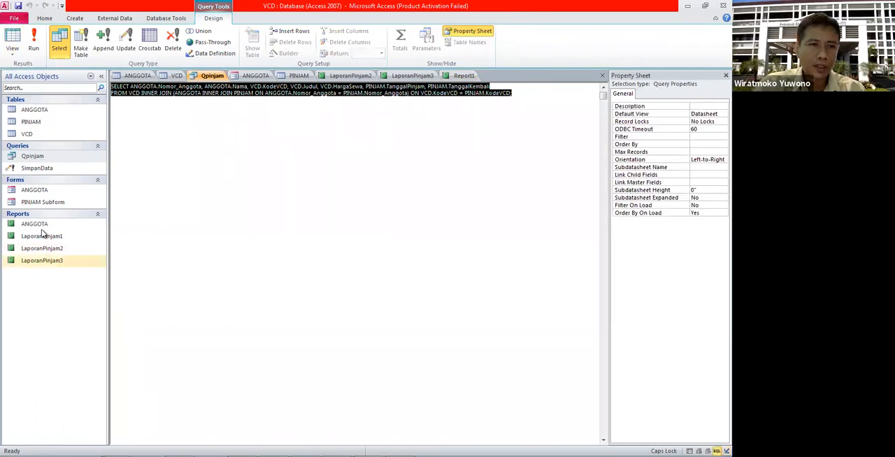
Step: Use the copied Qpinjam SELECT statement as the Record Source of Report1
{"action": "left_click", "coordinate": [460, 76]}
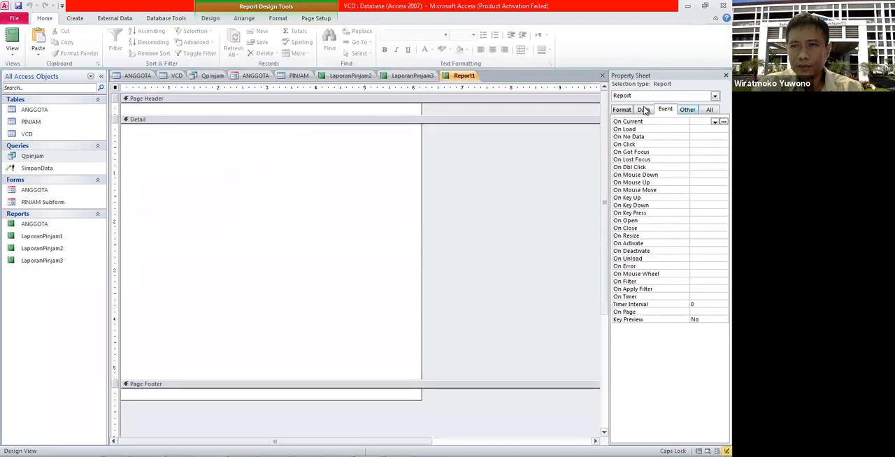
{"action": "left_click", "coordinate": [644, 110]}
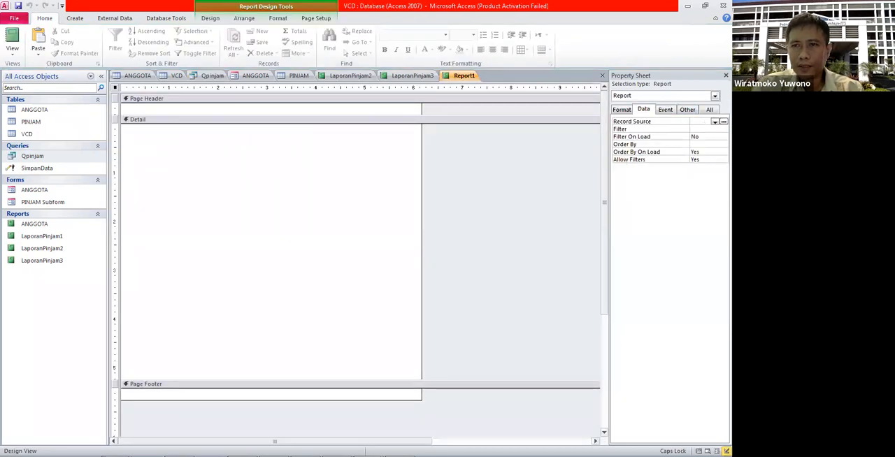
{"action": "left_click", "coordinate": [705, 121]}
{"action": "type", "text": "VCD;"}
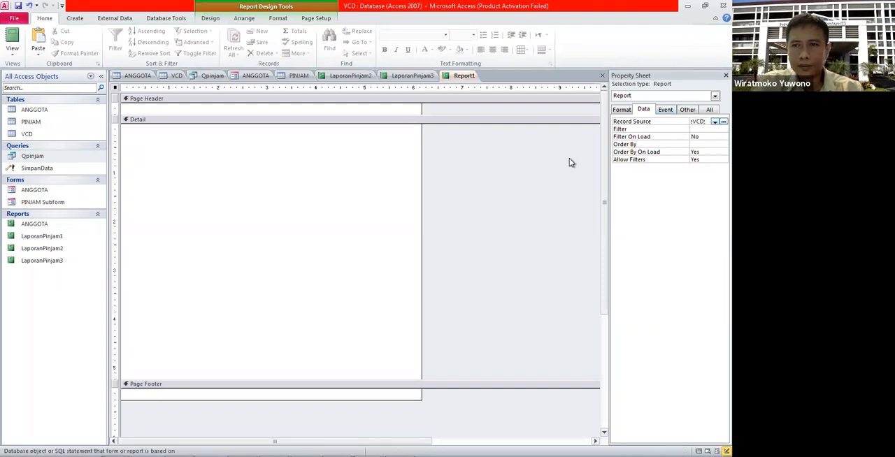
{"action": "left_click", "coordinate": [570, 158]}
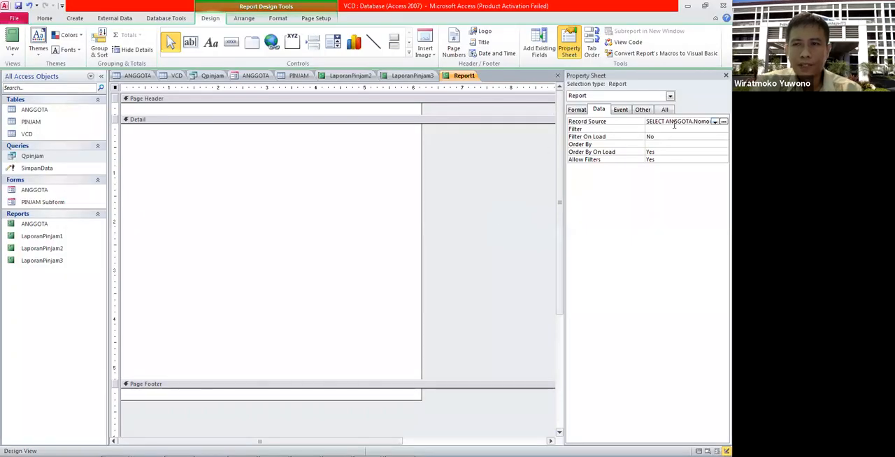
Step: Display the report's available fields and place the Nama field in the Page Header
{"action": "left_click", "coordinate": [538, 53]}
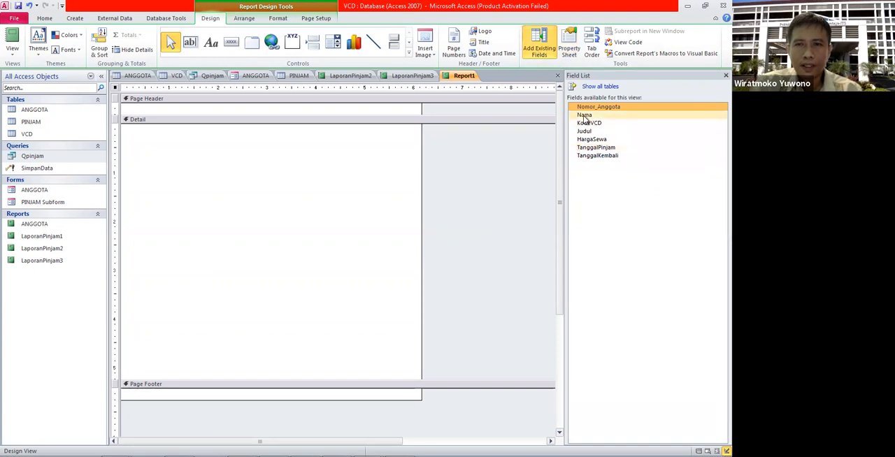
{"action": "left_click_drag", "start_coordinate": [585, 119], "coordinate": [163, 109]}
{"action": "left_click", "coordinate": [136, 149]}
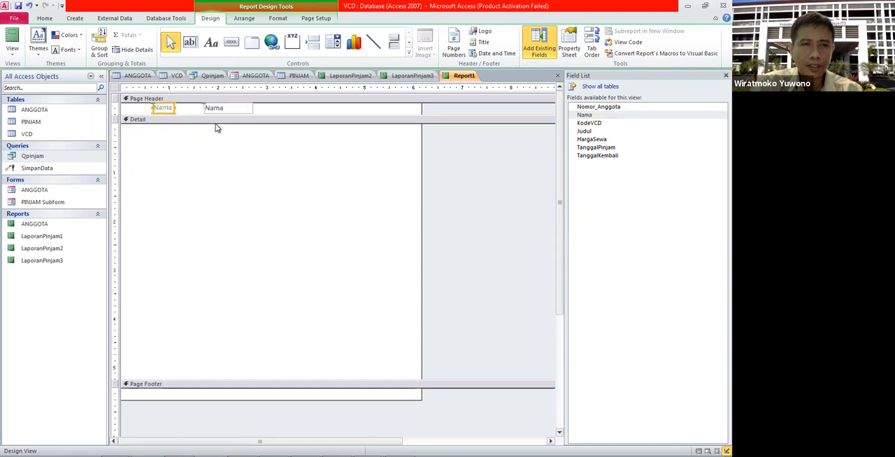
{"action": "left_click", "coordinate": [217, 126]}
{"action": "left_click", "coordinate": [226, 109]}
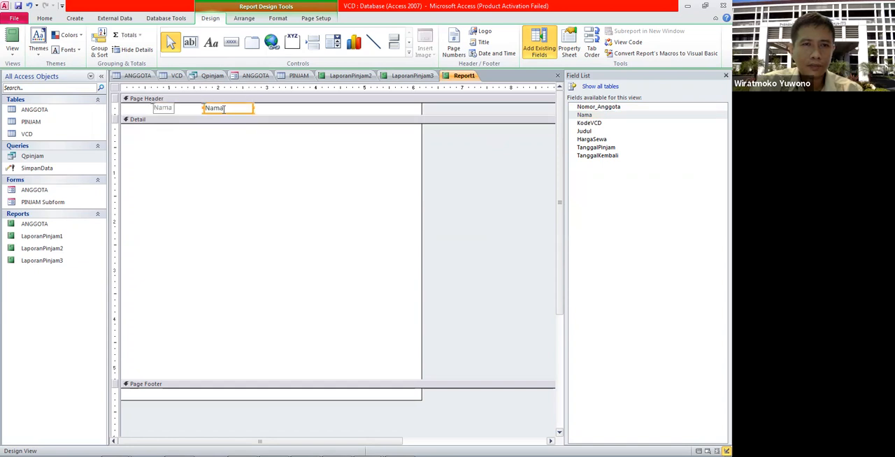
{"action": "left_click", "coordinate": [214, 107]}
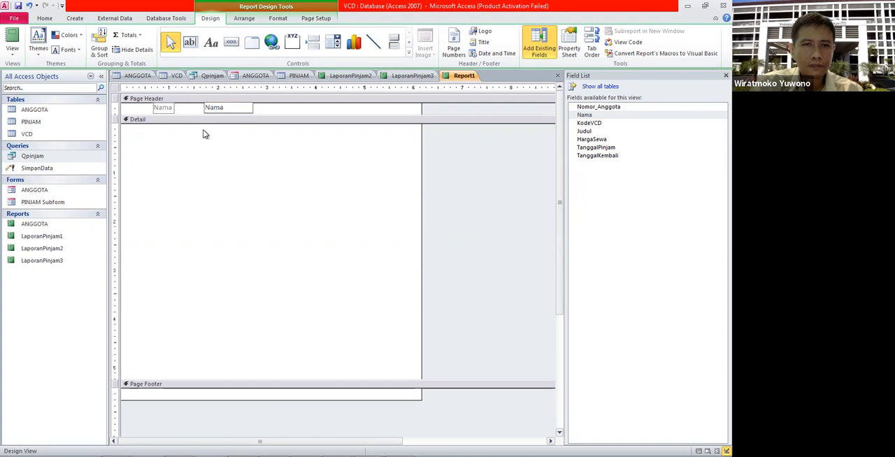
Step: Enlarge the Page Header, then try moving Nama with its label into the Detail section and back to the Page Header
{"action": "left_click_drag", "start_coordinate": [259, 114], "coordinate": [258, 148]}
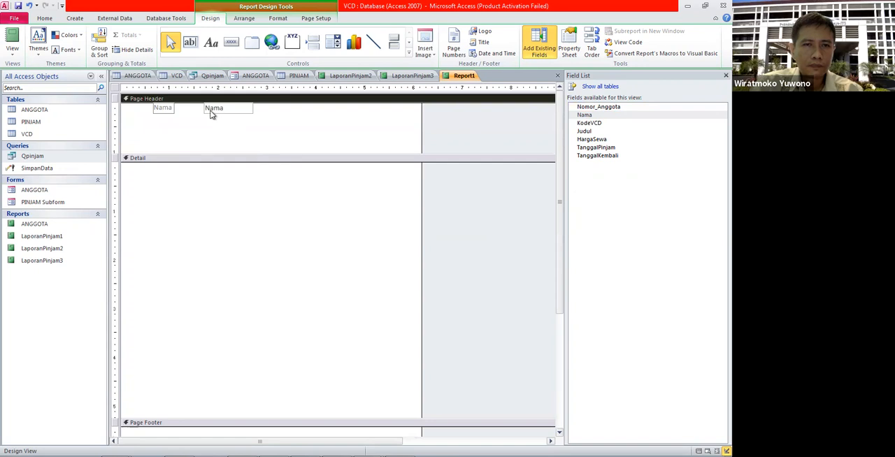
{"action": "double_click", "coordinate": [210, 110]}
{"action": "left_click_drag", "start_coordinate": [203, 111], "coordinate": [145, 173]}
{"action": "left_click", "coordinate": [180, 189]}
{"action": "left_click", "coordinate": [132, 172]}
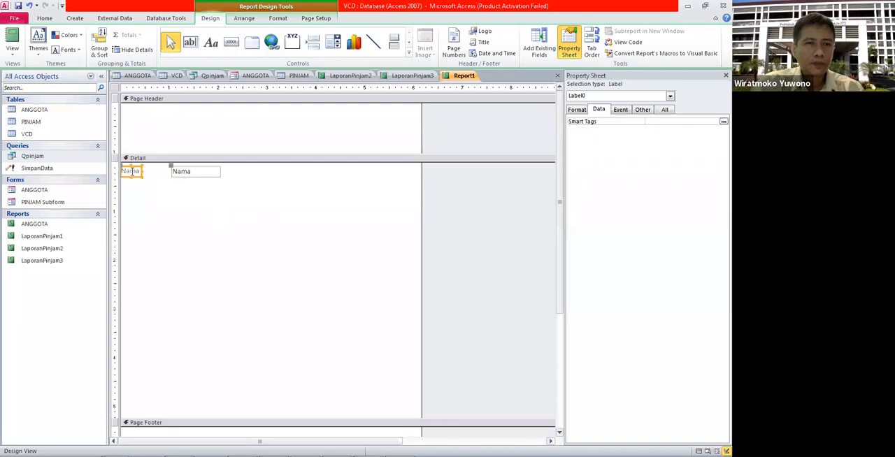
{"action": "left_click_drag", "start_coordinate": [132, 172], "coordinate": [187, 140]}
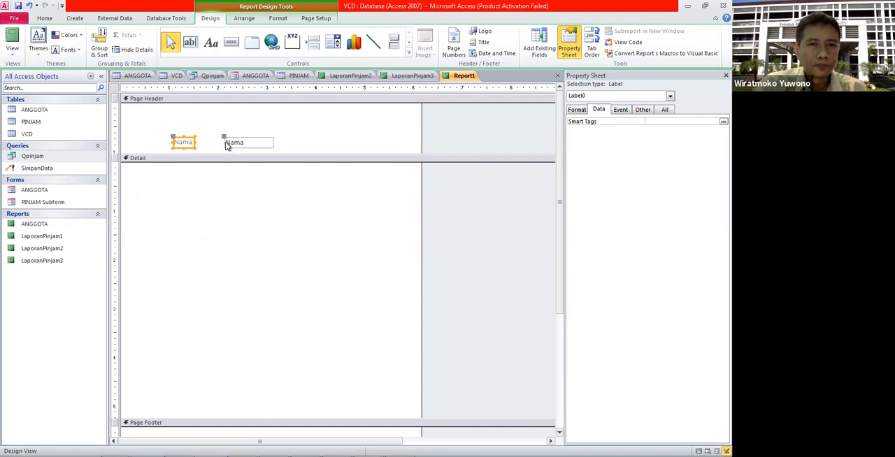
Step: Delete the Nama text box from the Detail section and the Nama label from the Page Header
{"action": "right_click", "coordinate": [195, 143]}
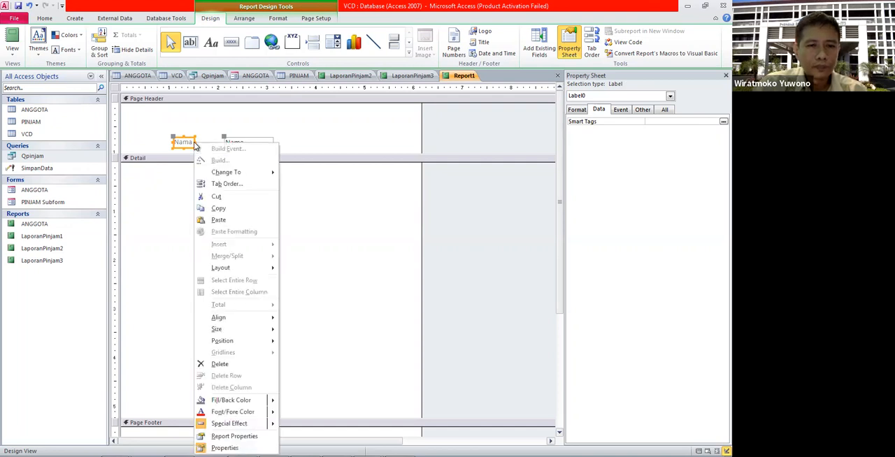
{"action": "mouse_move", "coordinate": [238, 171]}
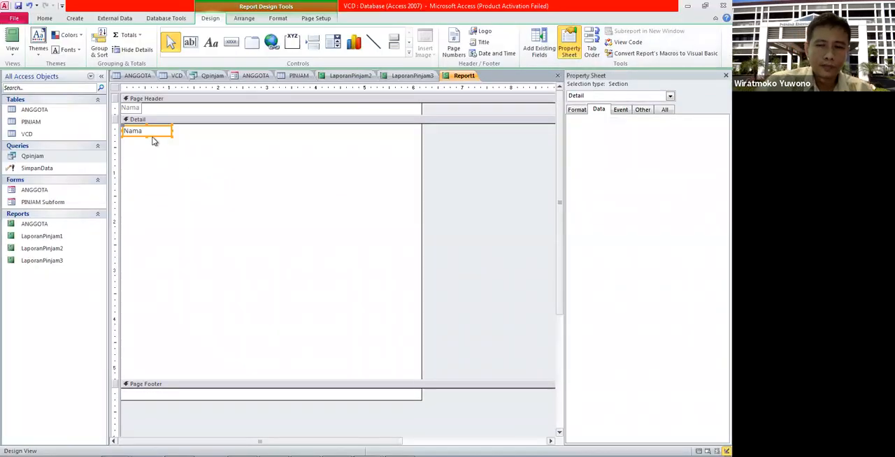
{"action": "key", "text": "Delete"}
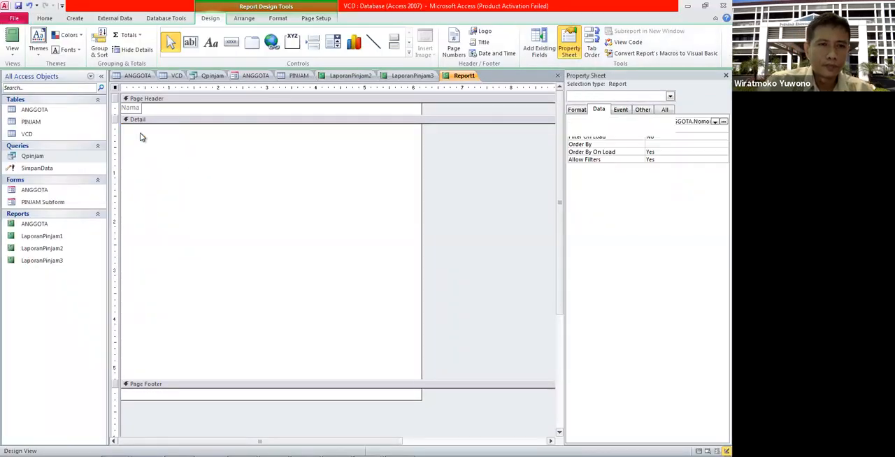
{"action": "left_click", "coordinate": [129, 109]}
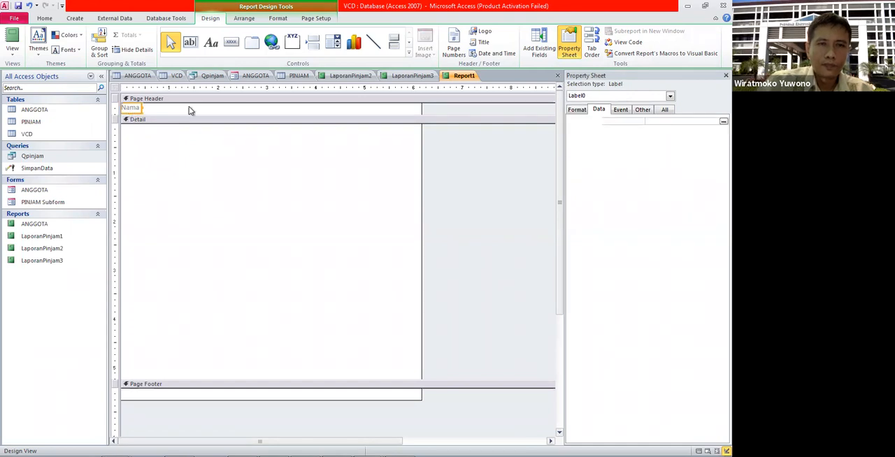
{"action": "key", "text": "Delete"}
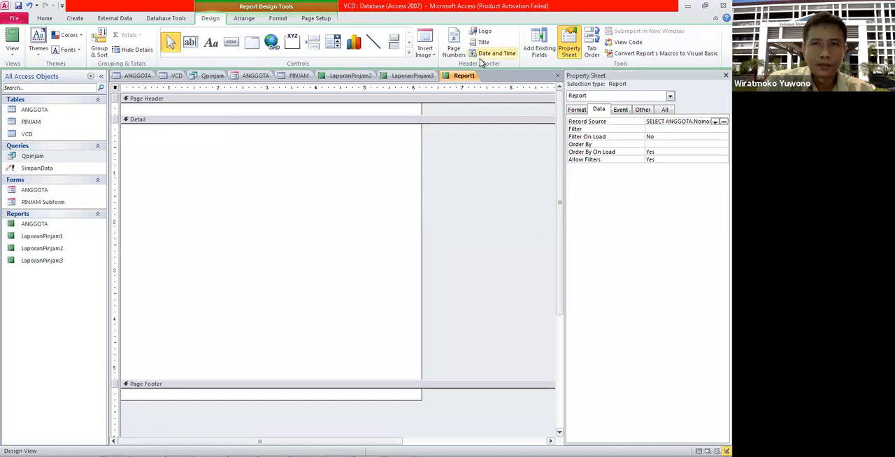
Step: Add the Nomor_Anggota field to the Detail section and shift its label away from the text box
{"action": "left_click", "coordinate": [539, 43]}
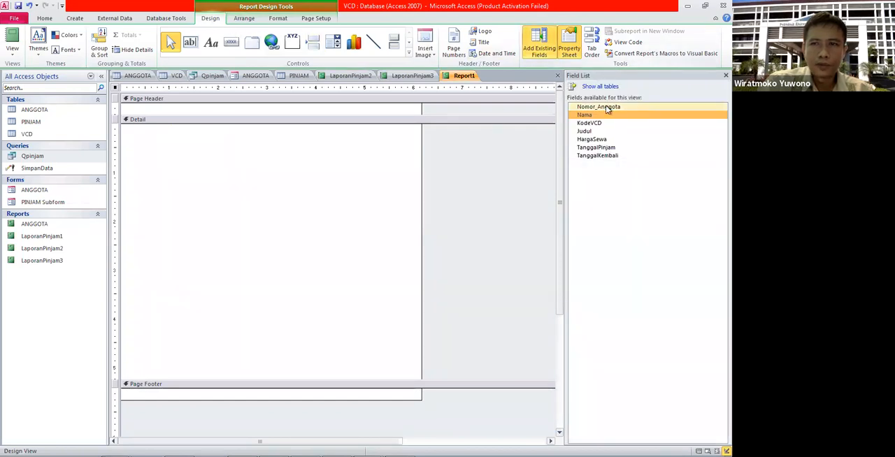
{"action": "left_click_drag", "start_coordinate": [606, 107], "coordinate": [175, 147]}
{"action": "left_click", "coordinate": [192, 194]}
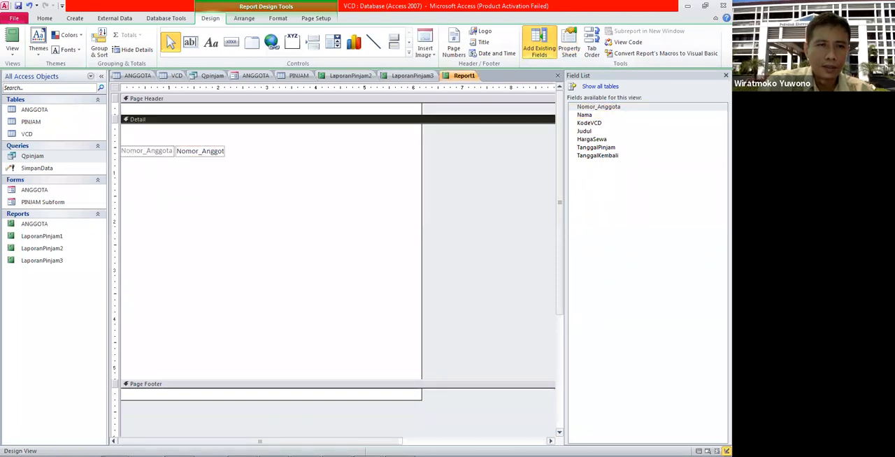
{"action": "left_click", "coordinate": [123, 150]}
{"action": "left_click_drag", "start_coordinate": [122, 145], "coordinate": [145, 132]}
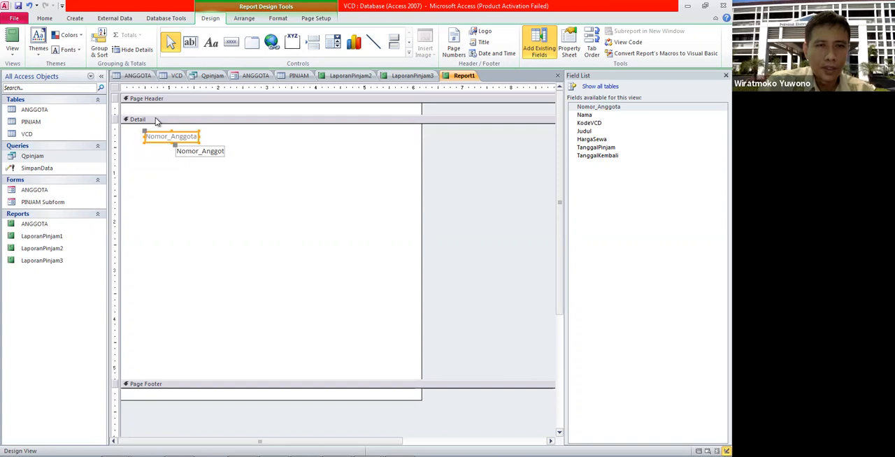
Step: Transfer the Nomor_Anggota label to the Page Header and place its text box directly below it at the start of Detail
{"action": "key", "text": "ctrl+x"}
{"action": "left_click", "coordinate": [166, 112]}
{"action": "key", "text": "ctrl+v"}
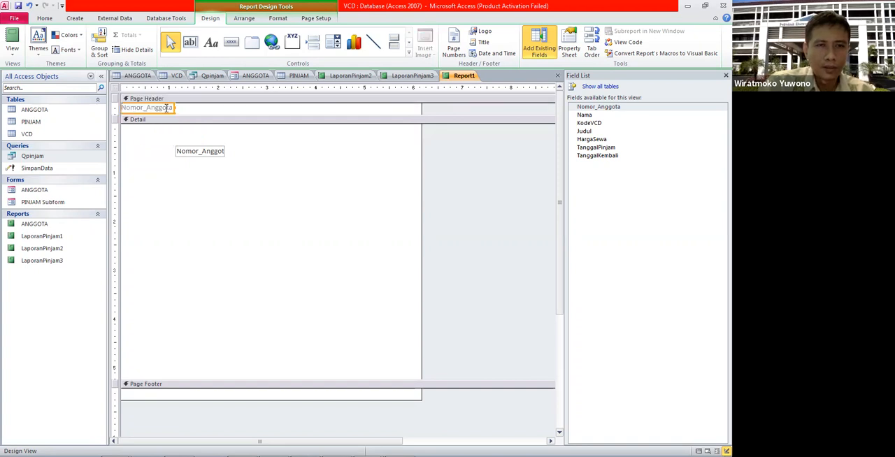
{"action": "left_click_drag", "start_coordinate": [212, 154], "coordinate": [158, 131]}
{"action": "left_click", "coordinate": [240, 166]}
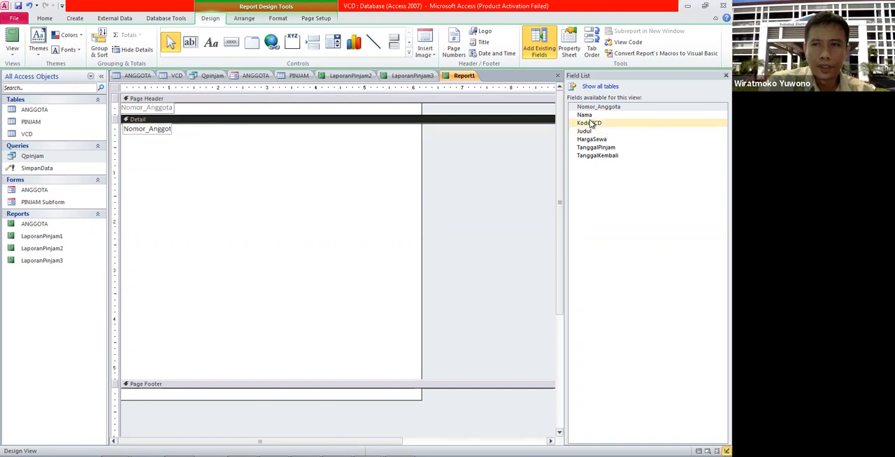
Step: Add the Nama field to the Detail section and transfer its label to the Page Header
{"action": "left_click_drag", "start_coordinate": [589, 107], "coordinate": [246, 173]}
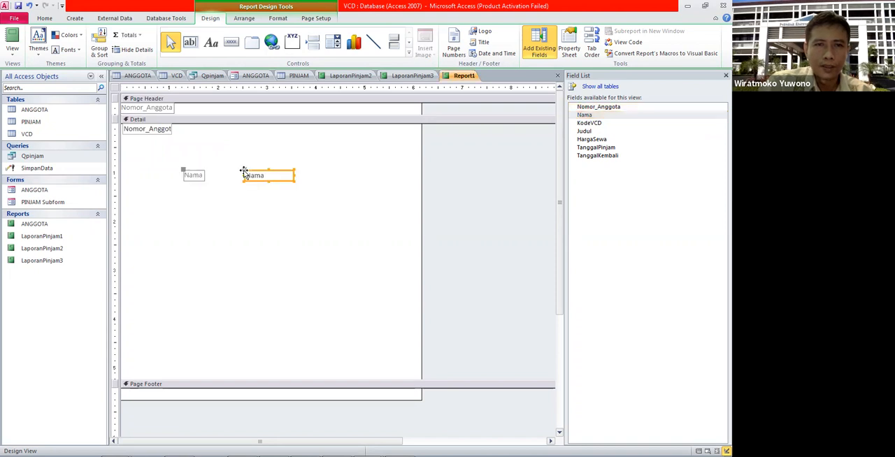
{"action": "left_click", "coordinate": [210, 191]}
{"action": "left_click", "coordinate": [183, 175]}
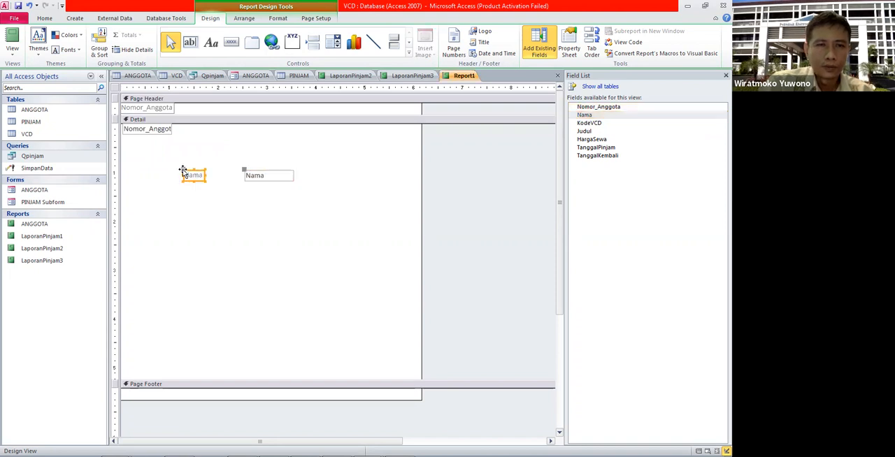
{"action": "key", "text": "Delete"}
{"action": "left_click", "coordinate": [219, 113]}
{"action": "key", "text": "ctrl+v"}
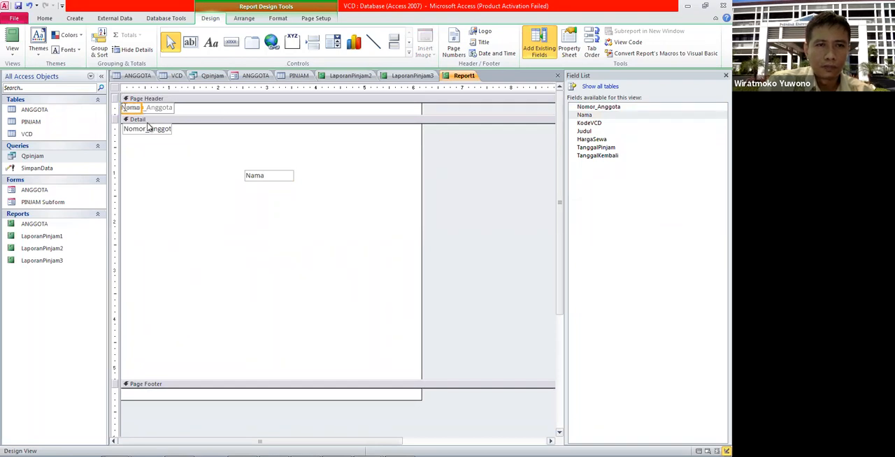
Step: Make the Page Header taller and place the Nama label and text box beside their Nomor_Anggota counterparts
{"action": "left_click_drag", "start_coordinate": [153, 115], "coordinate": [150, 144]}
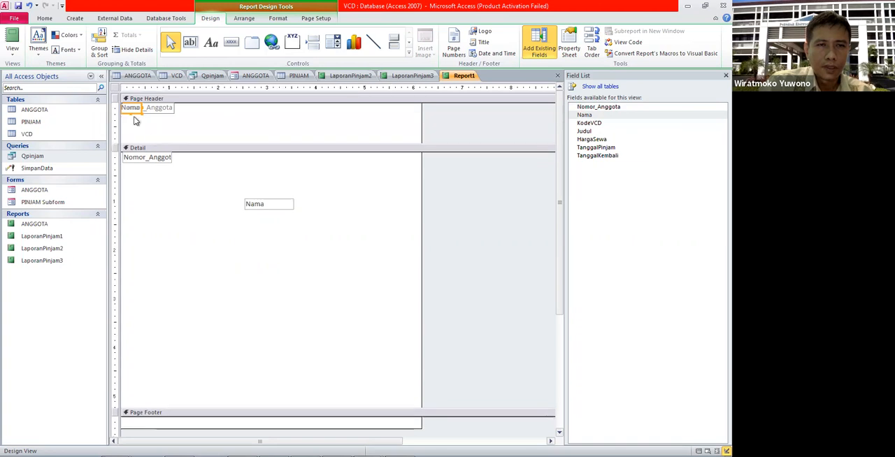
{"action": "left_click_drag", "start_coordinate": [131, 108], "coordinate": [208, 110]}
{"action": "left_click_drag", "start_coordinate": [273, 208], "coordinate": [204, 160]}
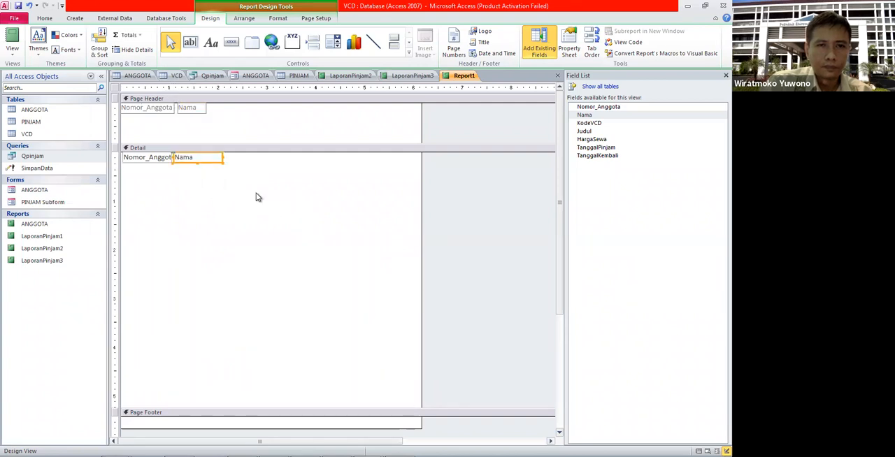
{"action": "left_click", "coordinate": [256, 198]}
Step: Add the Judul field to the Detail section and move it with its label into the Page Header beside Nama
{"action": "left_click_drag", "start_coordinate": [591, 131], "coordinate": [258, 207]}
{"action": "left_click", "coordinate": [209, 209]}
{"action": "left_click", "coordinate": [202, 206]}
{"action": "left_click_drag", "start_coordinate": [201, 204], "coordinate": [222, 109]}
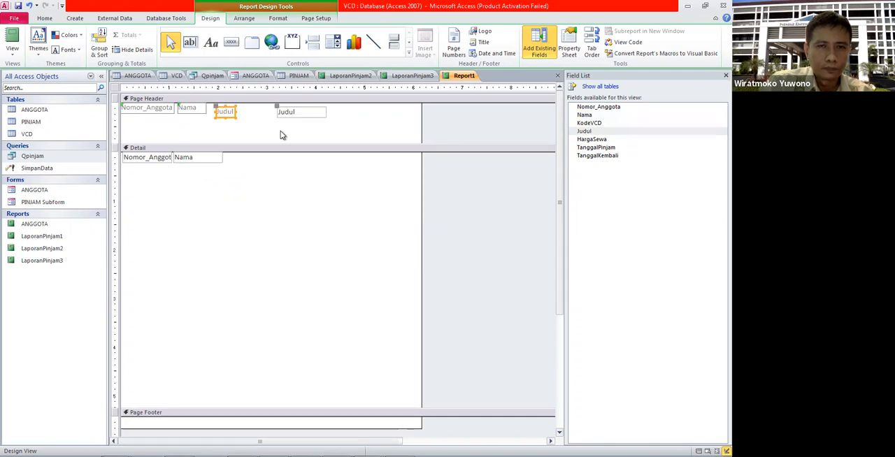
Step: Try deleting the Judul text box from the Page Header, then undo the deletion
{"action": "left_click", "coordinate": [294, 198]}
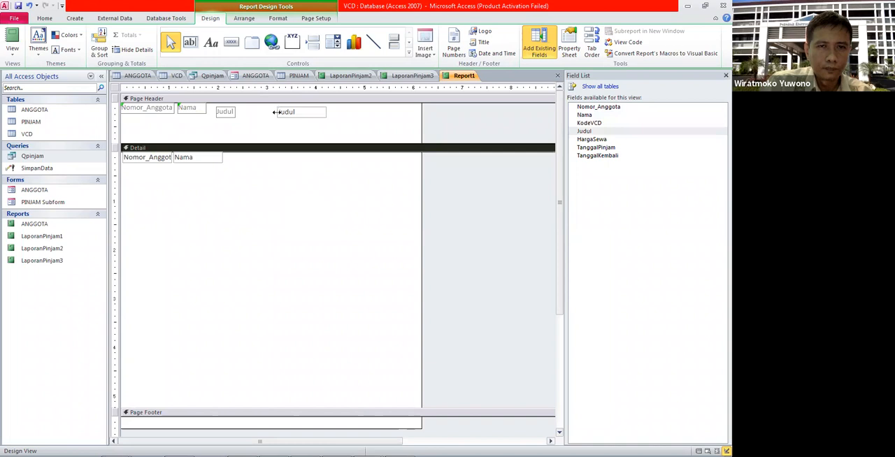
{"action": "left_click", "coordinate": [277, 111]}
{"action": "key", "text": "Delete"}
{"action": "left_click", "coordinate": [259, 240]}
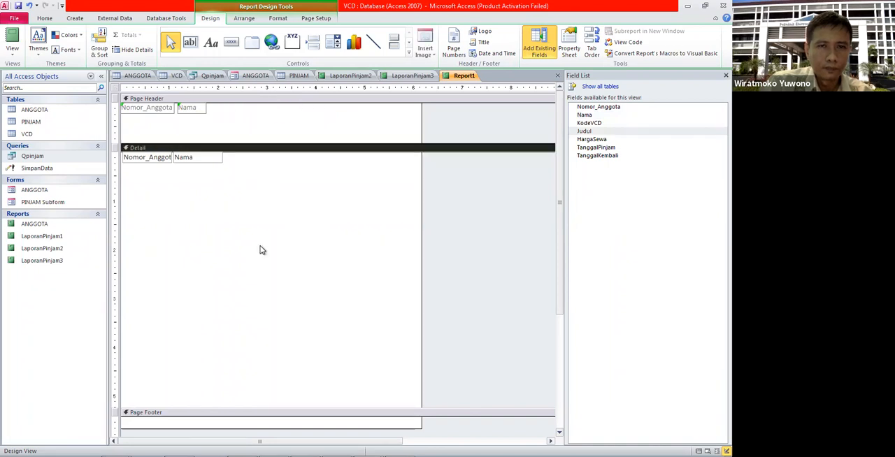
{"action": "key", "text": "ctrl+z"}
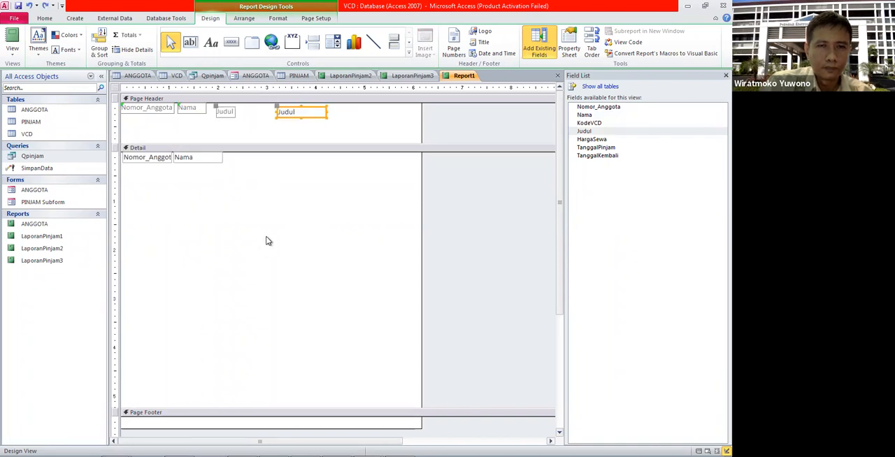
Step: Move the Judul text box and its label from the Page Header back into open space in the Detail section
{"action": "left_click", "coordinate": [273, 156]}
{"action": "left_click", "coordinate": [228, 109]}
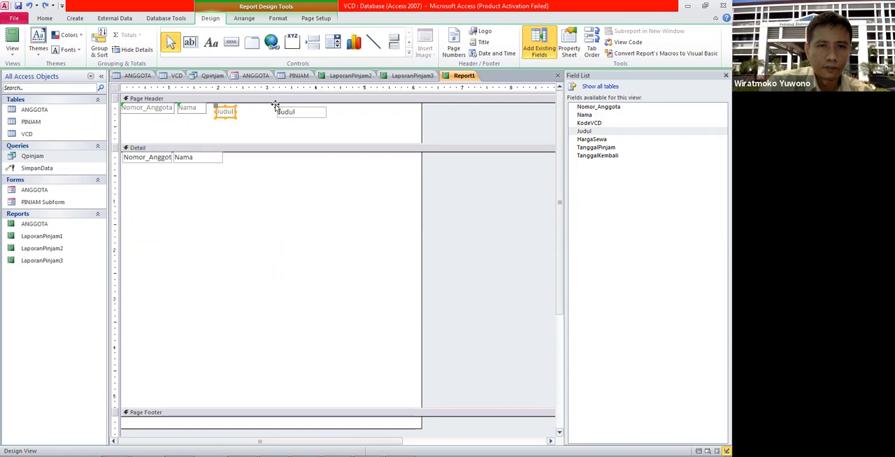
{"action": "left_click", "coordinate": [279, 109]}
{"action": "key", "text": "ctrl+x"}
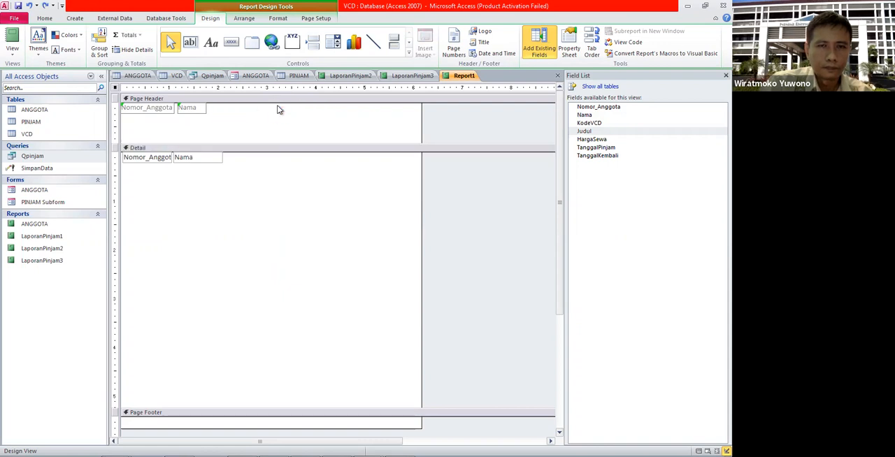
{"action": "left_click", "coordinate": [272, 177]}
{"action": "key", "text": "ctrl+v"}
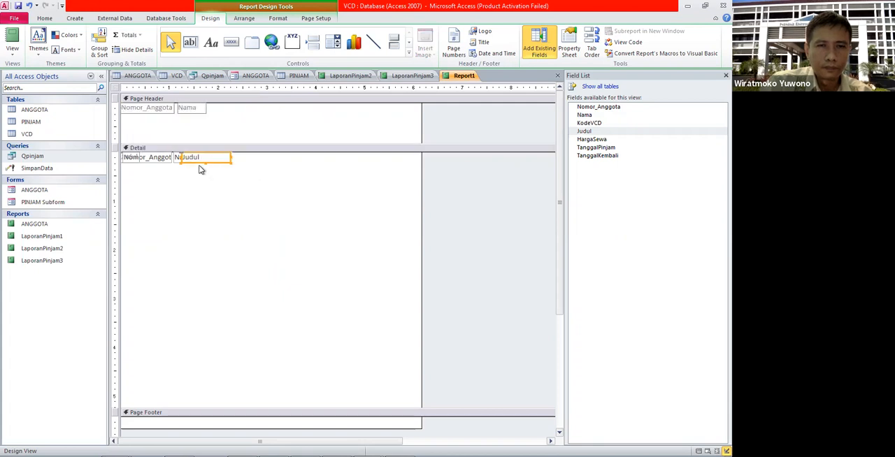
{"action": "left_click_drag", "start_coordinate": [201, 164], "coordinate": [292, 226]}
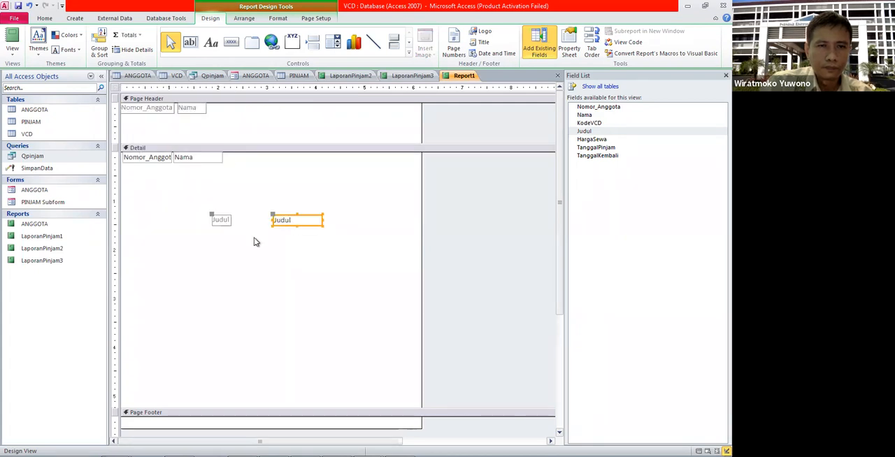
Step: Transfer the Judul label to the Page Header beside Nama and place its text box beneath it in the Detail row
{"action": "left_click", "coordinate": [217, 229]}
{"action": "left_click", "coordinate": [213, 219]}
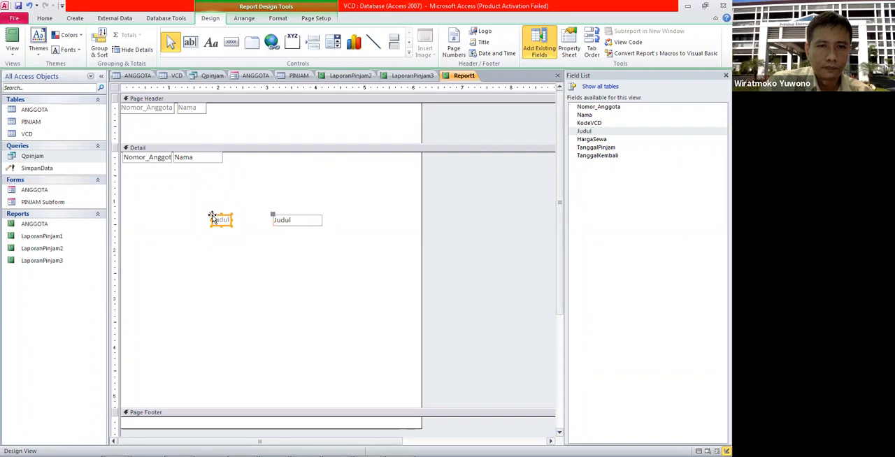
{"action": "key", "text": "ctrl+x"}
{"action": "left_click", "coordinate": [254, 123]}
{"action": "key", "text": "ctrl+v"}
{"action": "left_click", "coordinate": [128, 117]}
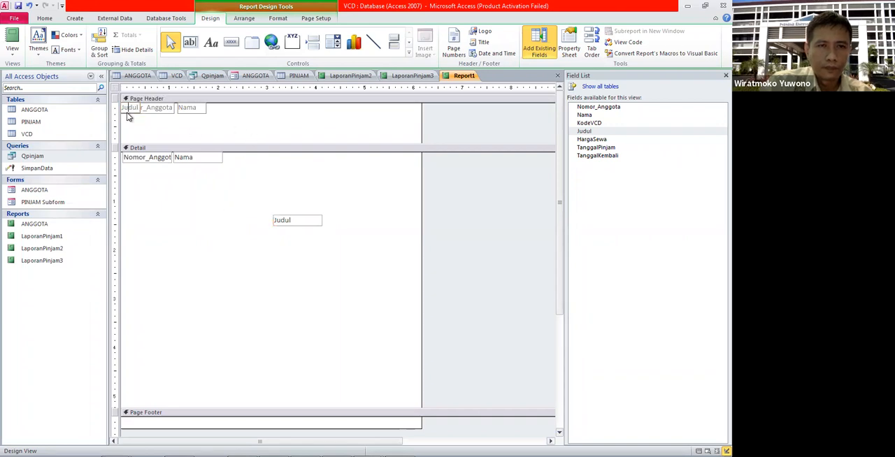
{"action": "left_click", "coordinate": [132, 110]}
{"action": "left_click_drag", "start_coordinate": [131, 110], "coordinate": [249, 104]}
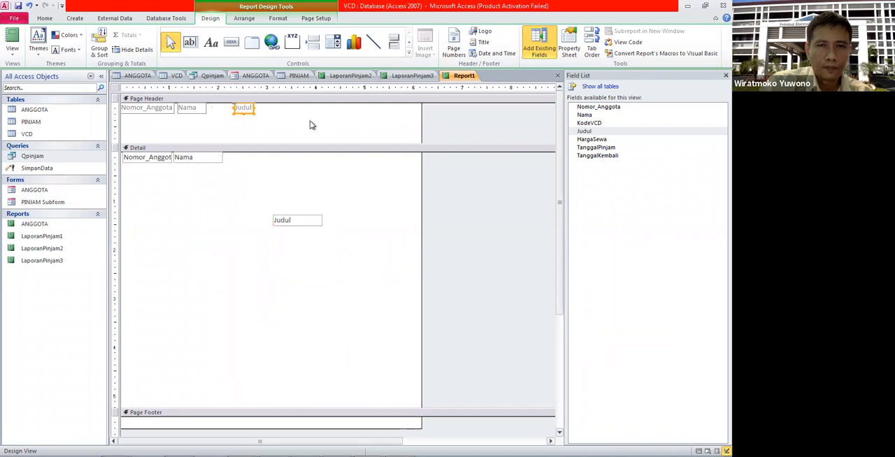
{"action": "left_click", "coordinate": [457, 160]}
{"action": "left_click_drag", "start_coordinate": [298, 216], "coordinate": [256, 150]}
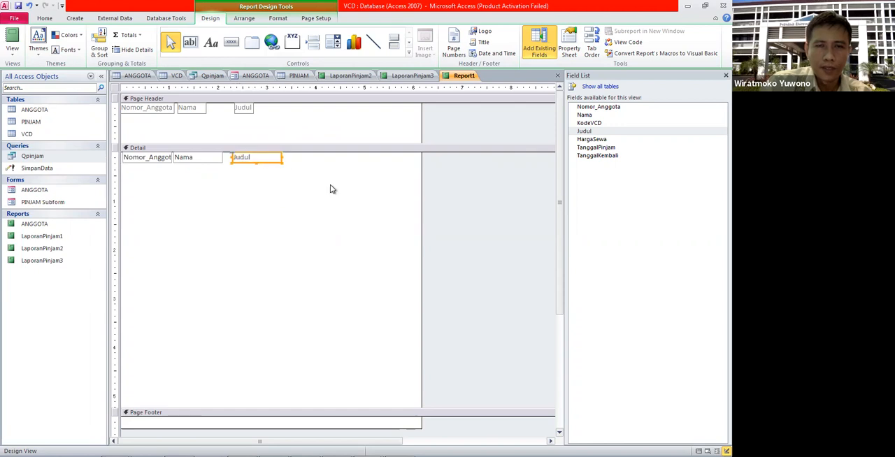
Step: Add the TanggalPinjam field to the Detail section and transfer its label to the Page Header beside Judul
{"action": "left_click", "coordinate": [489, 147]}
{"action": "left_click", "coordinate": [586, 142]}
{"action": "left_click", "coordinate": [584, 150]}
{"action": "left_click_drag", "start_coordinate": [583, 154], "coordinate": [346, 191]}
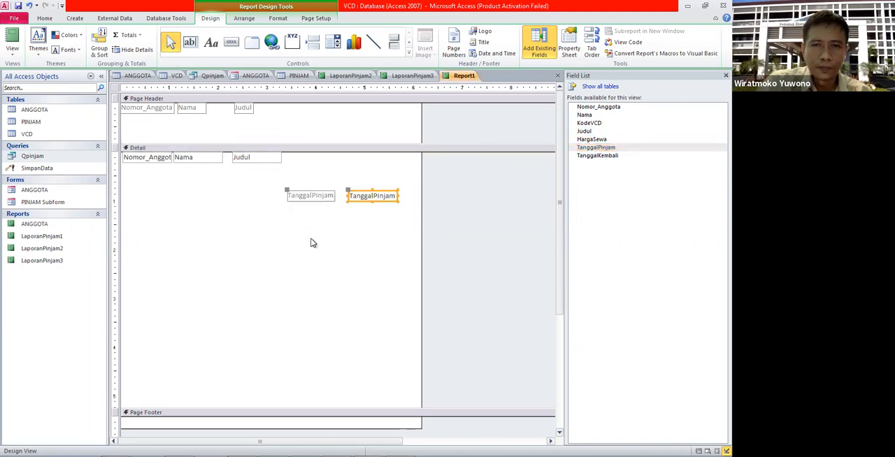
{"action": "left_click", "coordinate": [291, 202]}
{"action": "left_click", "coordinate": [289, 194]}
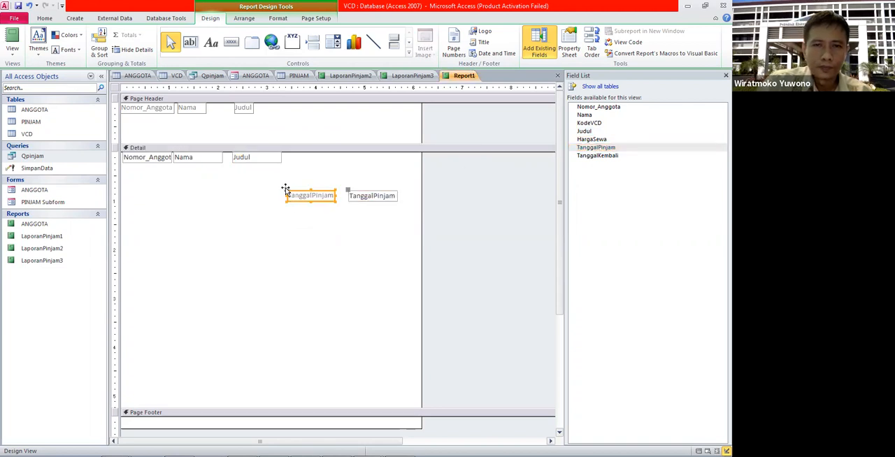
{"action": "key", "text": "ctrl+x"}
{"action": "left_click", "coordinate": [317, 130]}
{"action": "key", "text": "ctrl+v"}
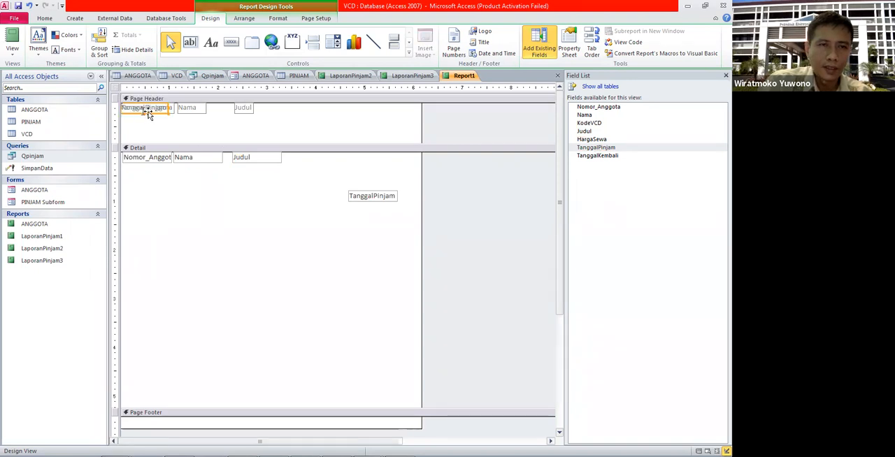
{"action": "left_click_drag", "start_coordinate": [149, 114], "coordinate": [331, 114]}
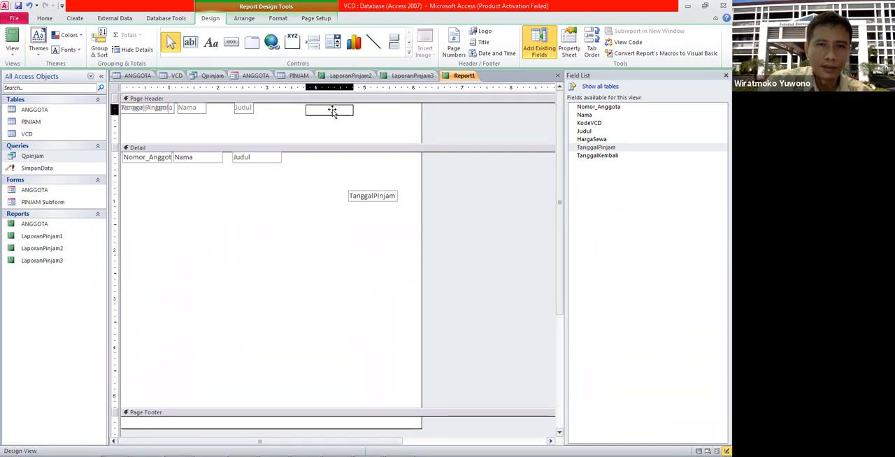
Step: Place the TanggalPinjam text box beneath its label in Detail and shrink the Page Header and Detail sections to one row each
{"action": "left_click_drag", "start_coordinate": [364, 199], "coordinate": [340, 116]}
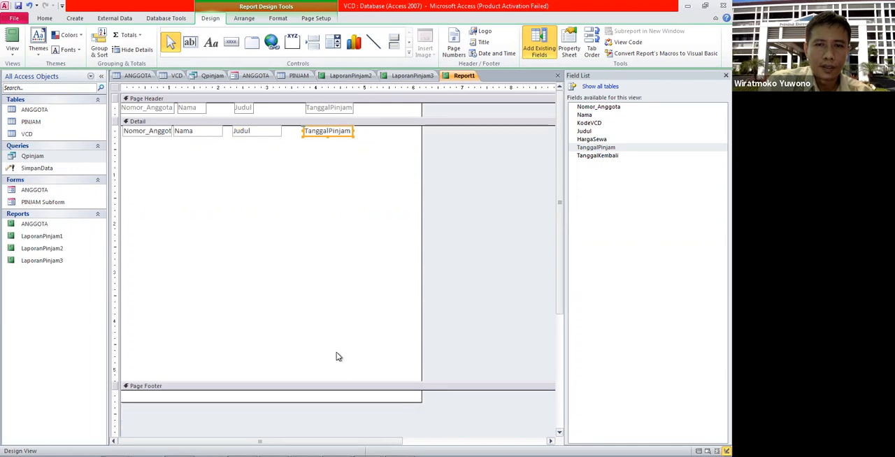
{"action": "left_click_drag", "start_coordinate": [336, 380], "coordinate": [321, 142]}
{"action": "left_click", "coordinate": [449, 173]}
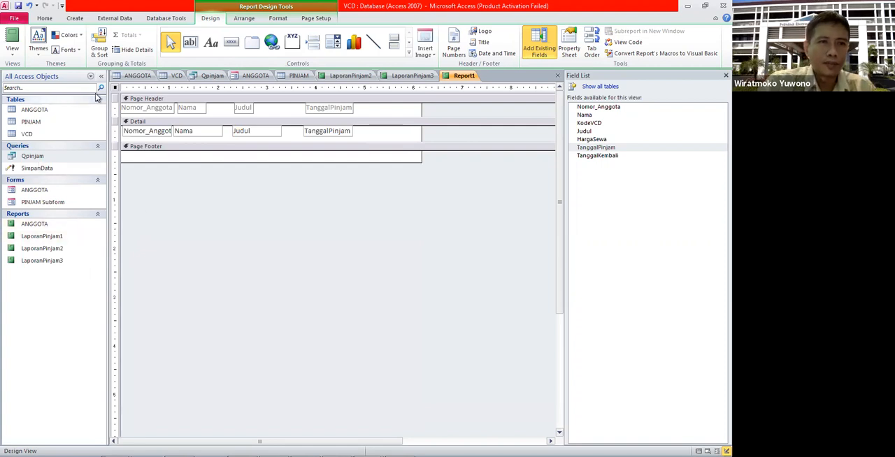
Step: Check the report in Report View, and switch to the Praktikum7 Word document to review its grouped report example
{"action": "left_click", "coordinate": [11, 38]}
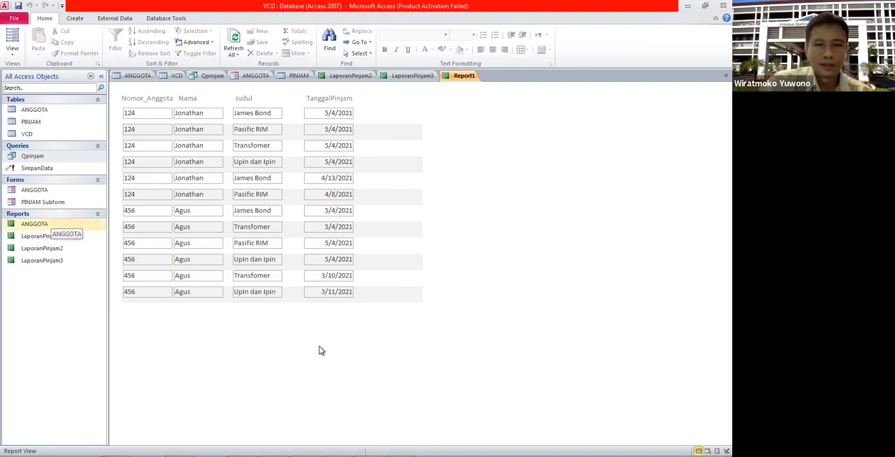
{"action": "mouse_move", "coordinate": [326, 443]}
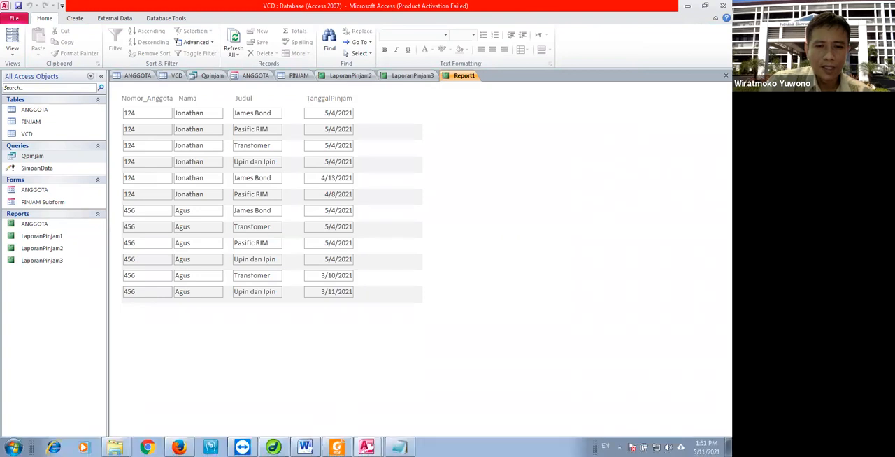
{"action": "left_click", "coordinate": [306, 445]}
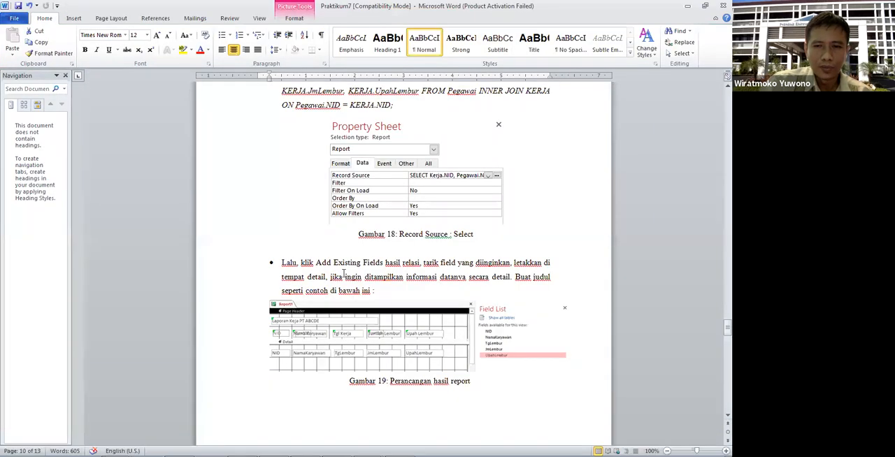
{"action": "scroll", "coordinate": [344, 274], "scroll_direction": "down", "scroll_amount": 3}
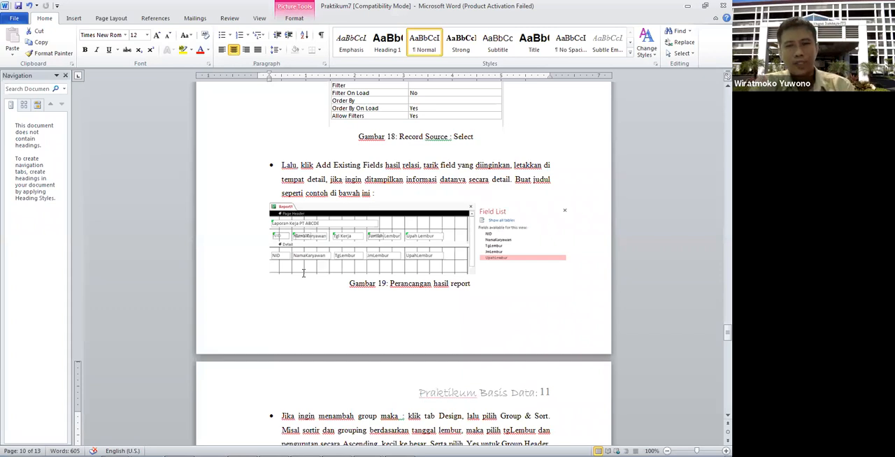
{"action": "scroll", "coordinate": [304, 317], "scroll_direction": "down", "scroll_amount": 15}
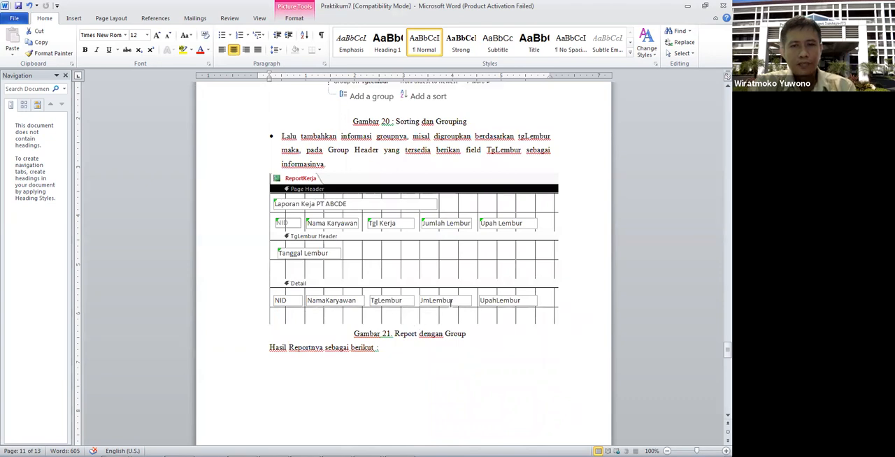
{"action": "scroll", "coordinate": [451, 302], "scroll_direction": "down", "scroll_amount": 3}
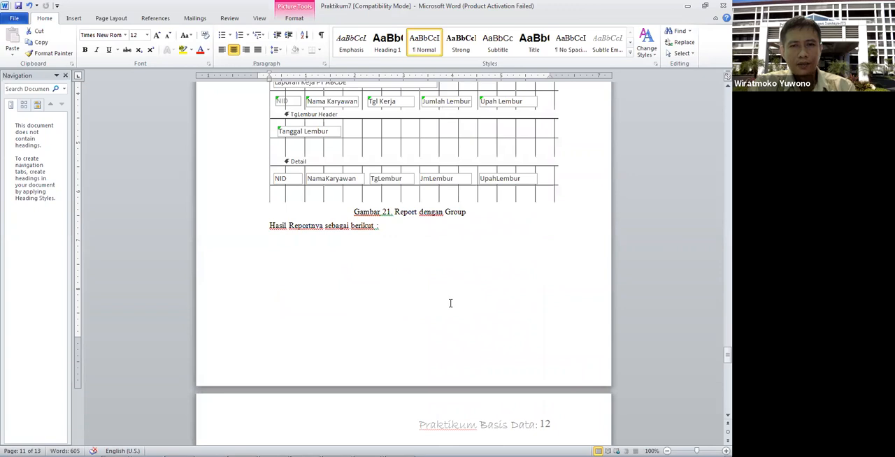
{"action": "scroll", "coordinate": [450, 303], "scroll_direction": "up", "scroll_amount": 1}
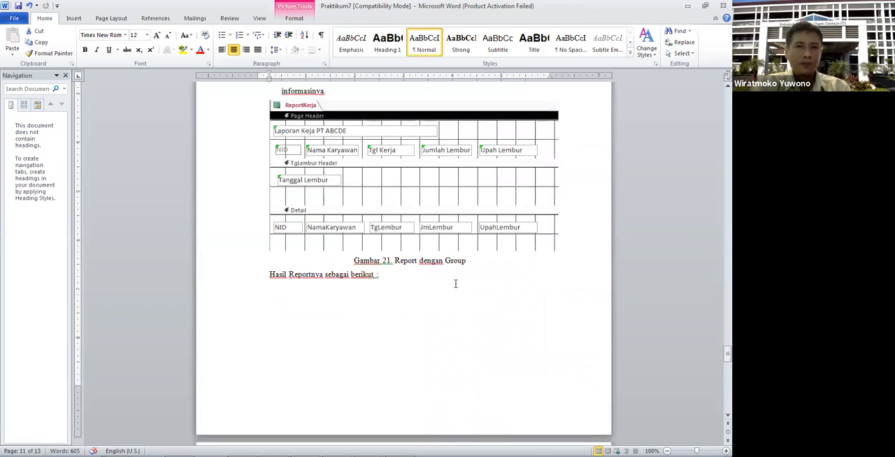